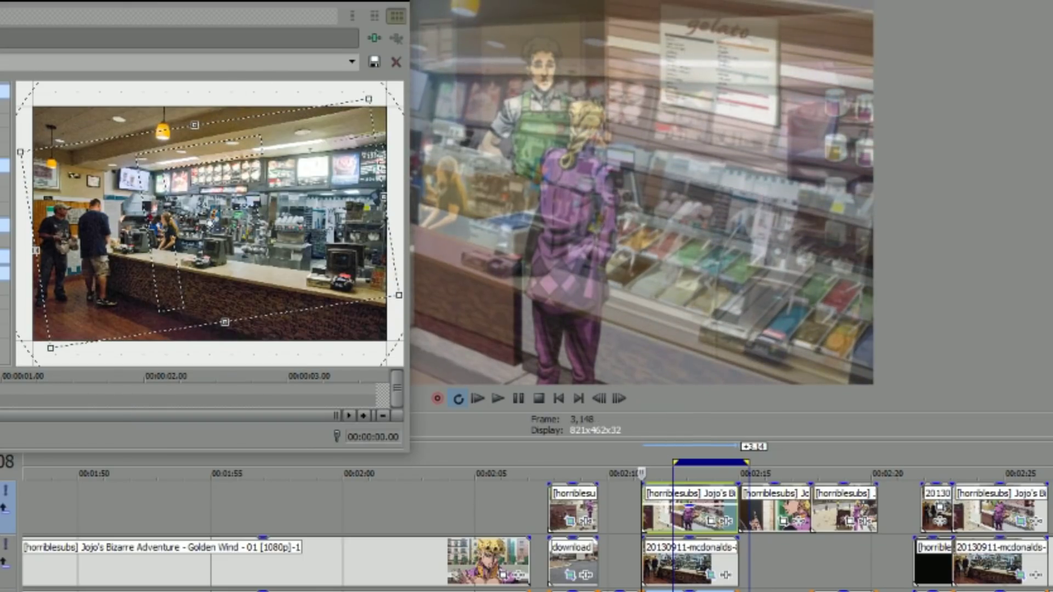
- Resize the McDonald's photo's crop frame so its counter lines up with the gelato counter in the semi-transparent anime clip above it
key(alt+F4)
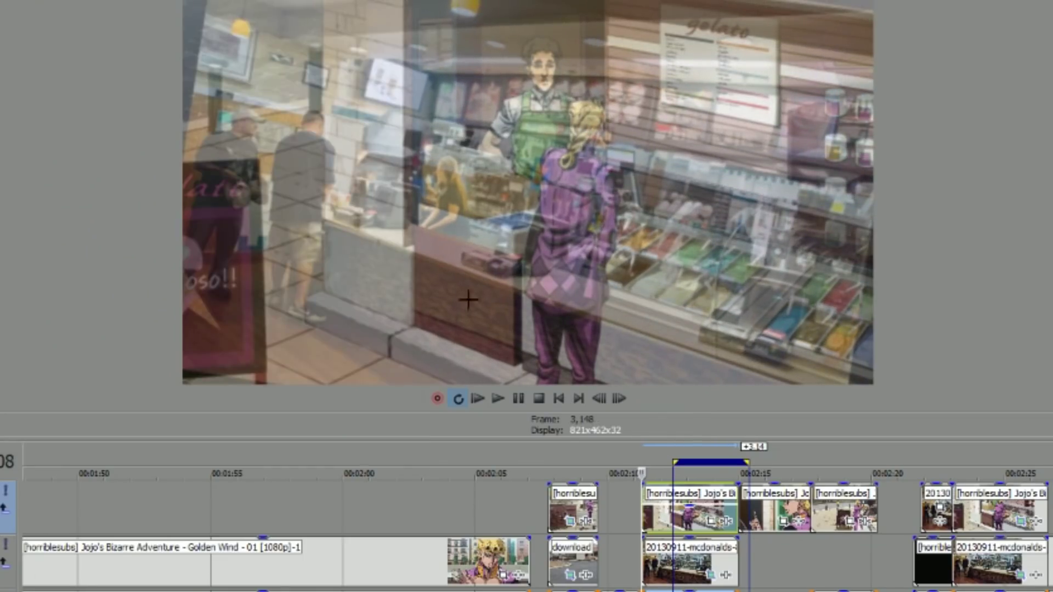
drag(713, 507, 716, 573)
click(713, 573)
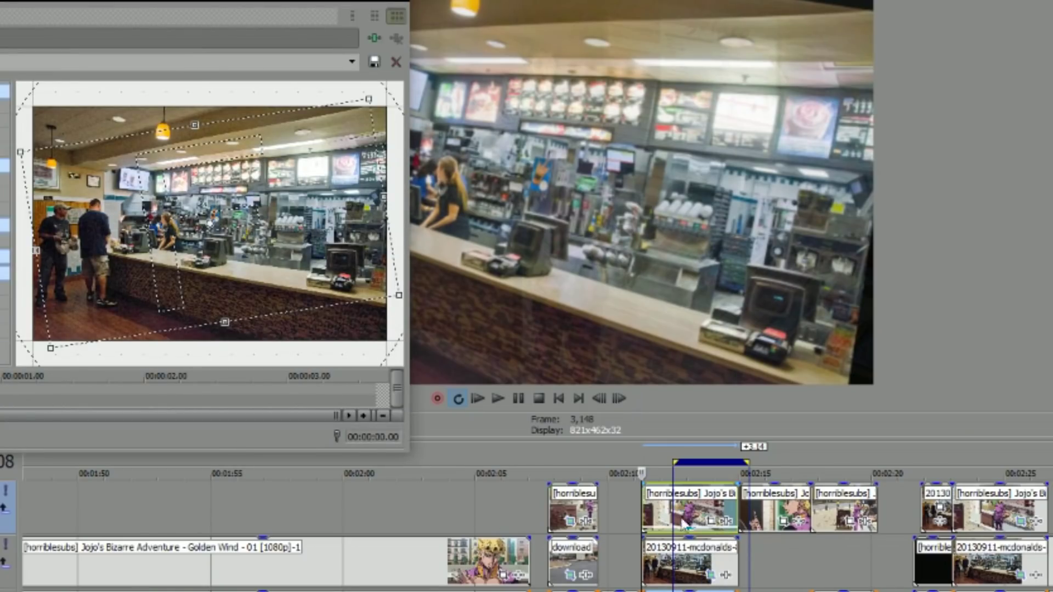
drag(698, 530, 699, 511)
drag(366, 101, 356, 116)
drag(280, 123, 277, 108)
drag(352, 111, 352, 125)
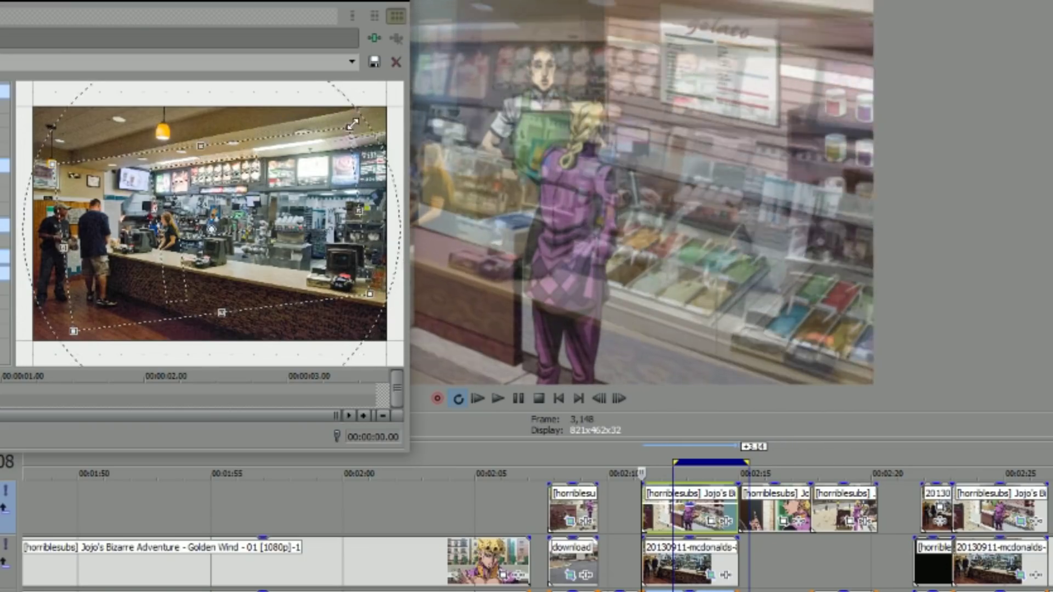
- Compare the anime clip with the photo beneath it during playback at reduced opacities such as 53% and 58%, and restore its opacity to 100%
mouse_move(692, 510)
mouse_down()
mouse_move(692, 530)
mouse_move(691, 481)
mouse_move(692, 520)
mouse_move(692, 505)
mouse_up()
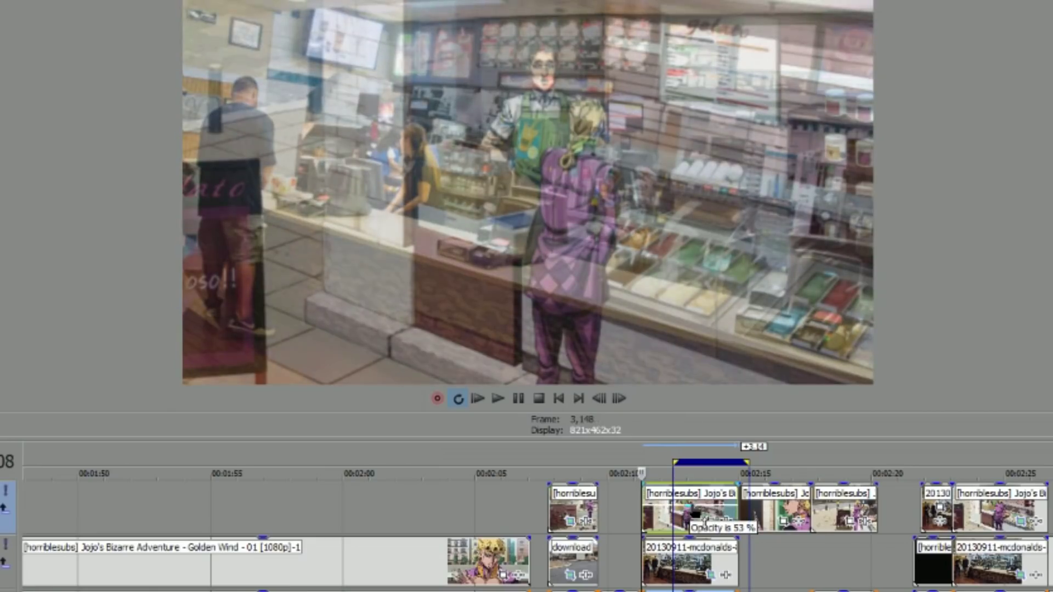
mouse_move(694, 517)
mouse_down()
mouse_move(696, 530)
mouse_move(694, 516)
mouse_up()
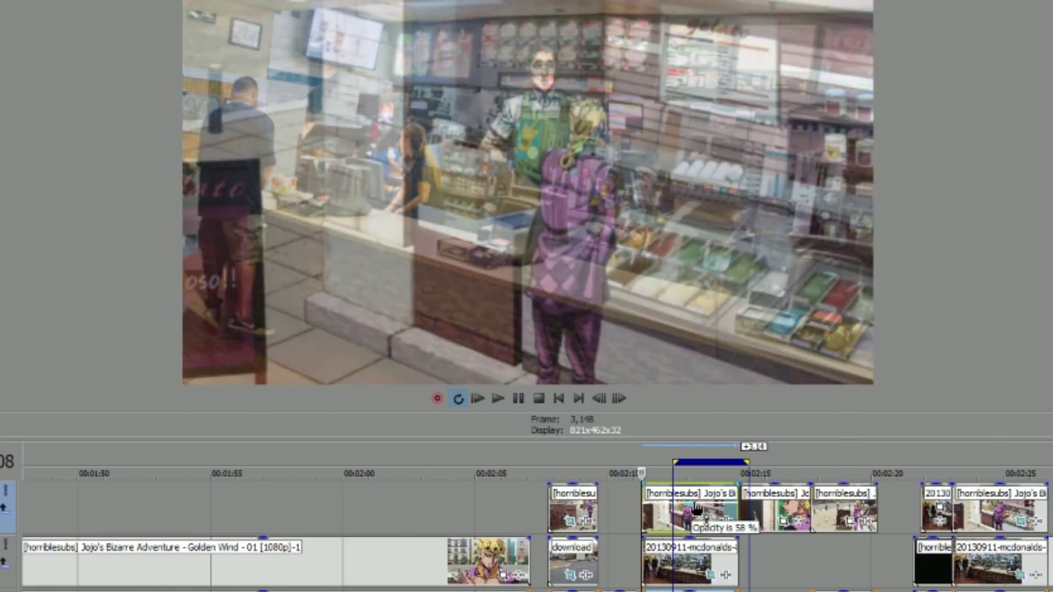
key(space)
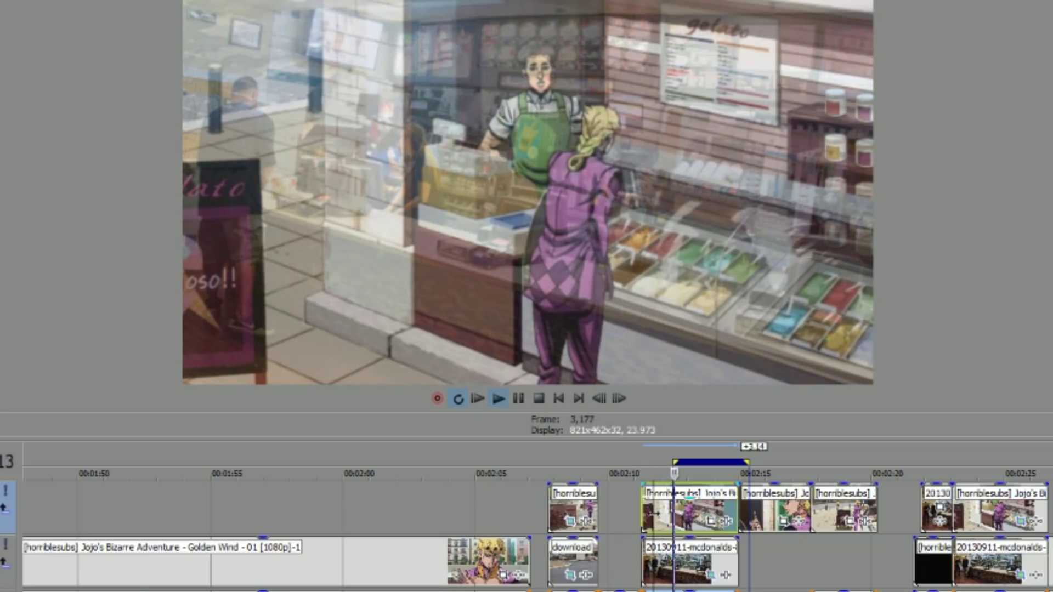
key(space)
drag(692, 505, 693, 521)
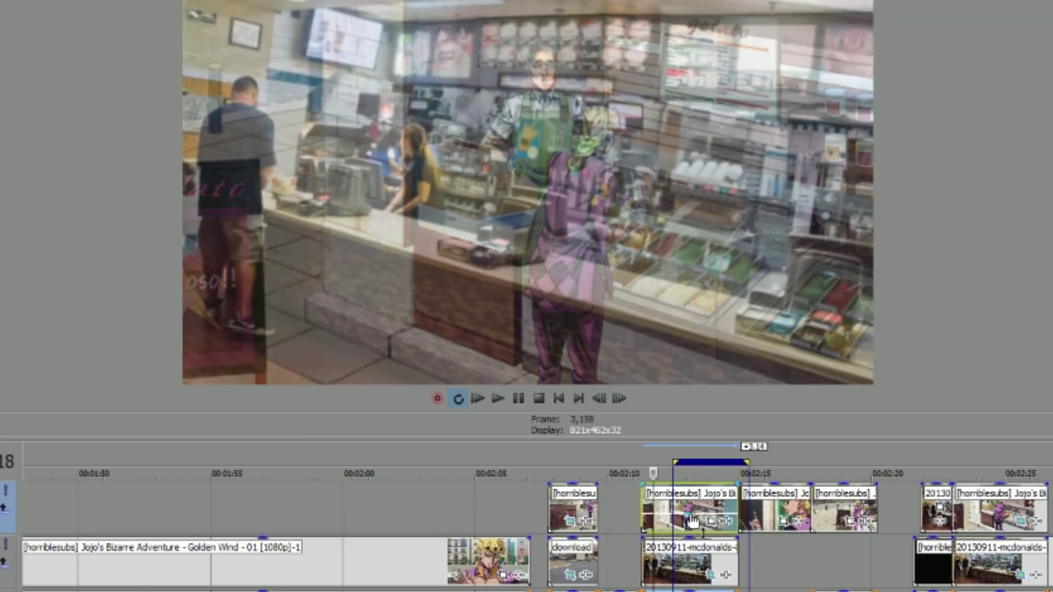
key(space)
click(659, 512)
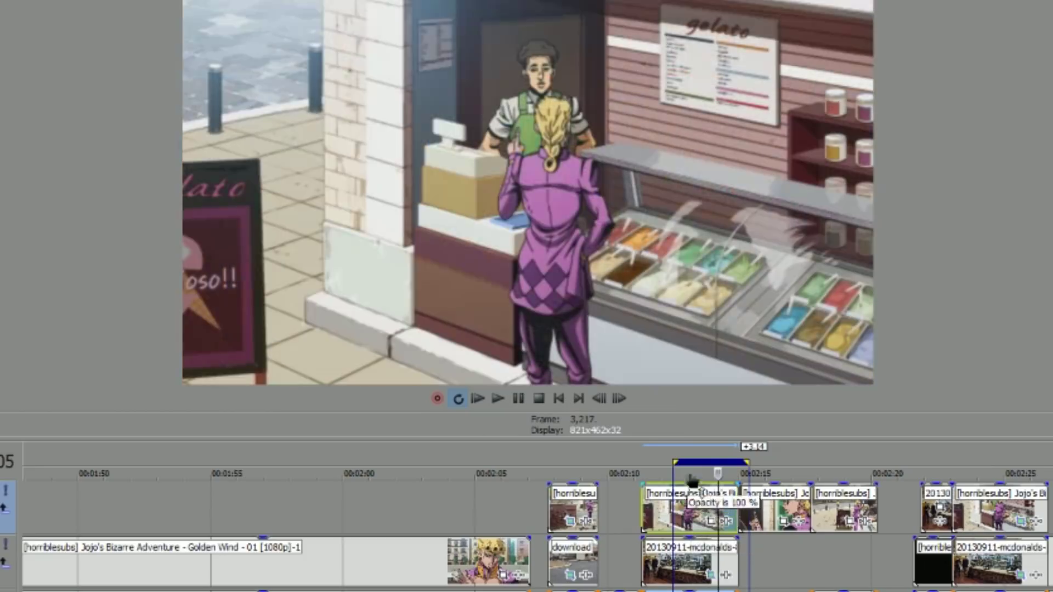
- Enable a mask in the anime clip's Pan/Crop settings and draw a closed triangle over the box and counter beside the purple character
click(713, 522)
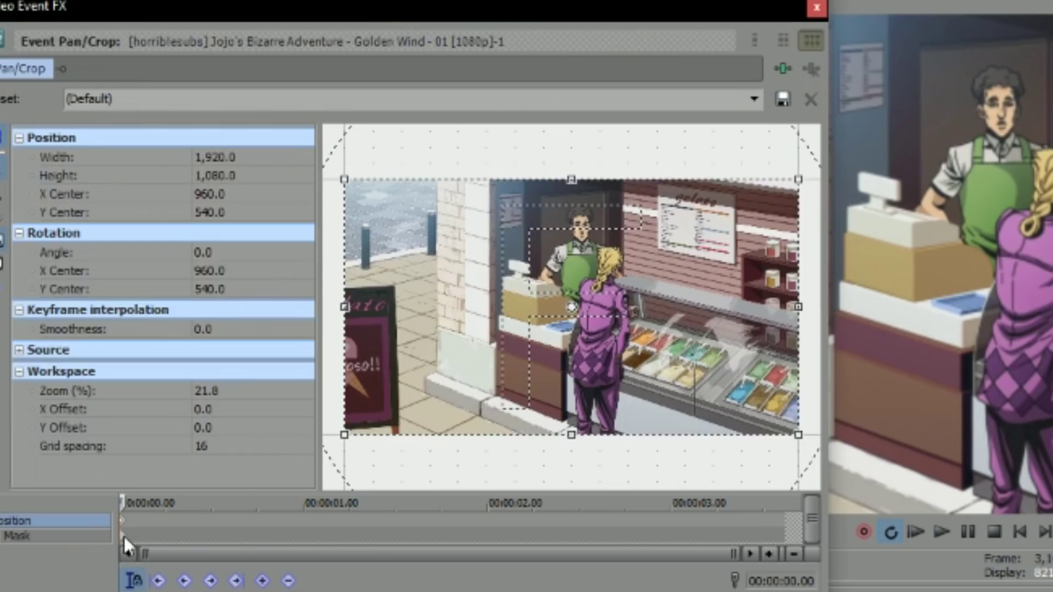
click(123, 536)
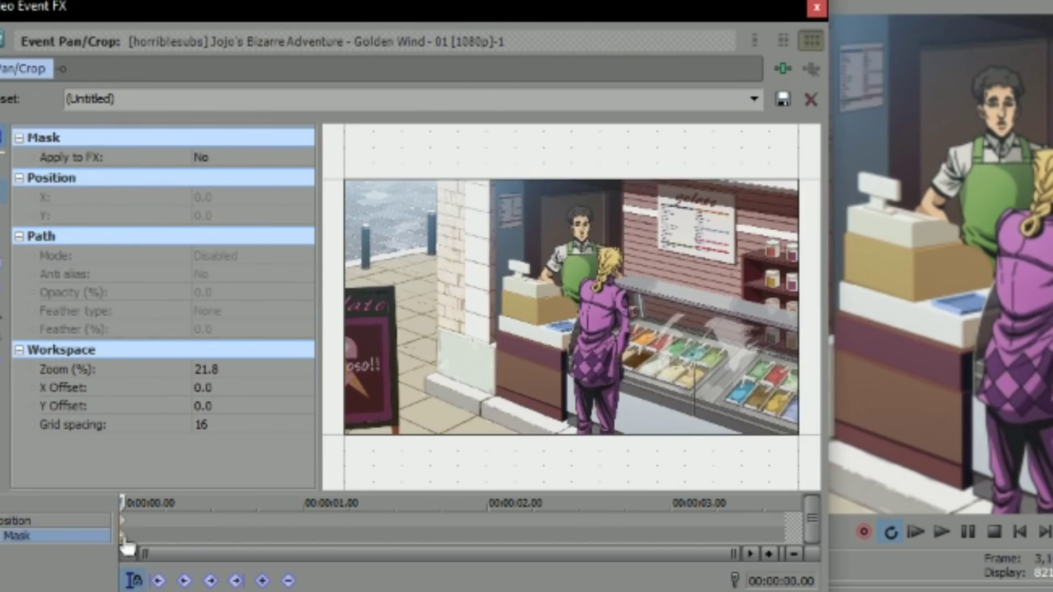
scroll(653, 427, up, 4)
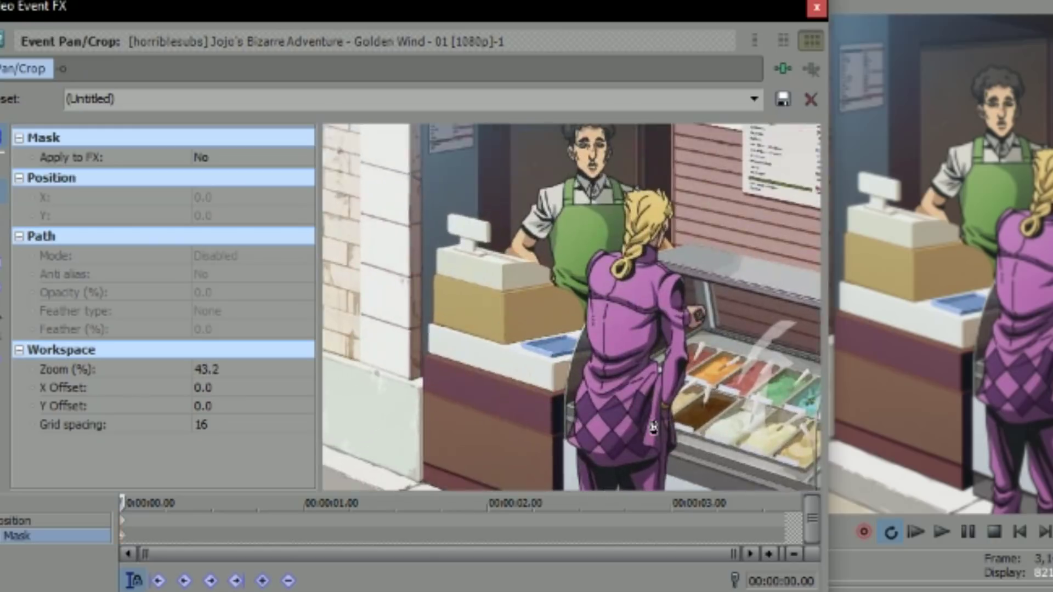
click(490, 281)
click(568, 357)
click(438, 373)
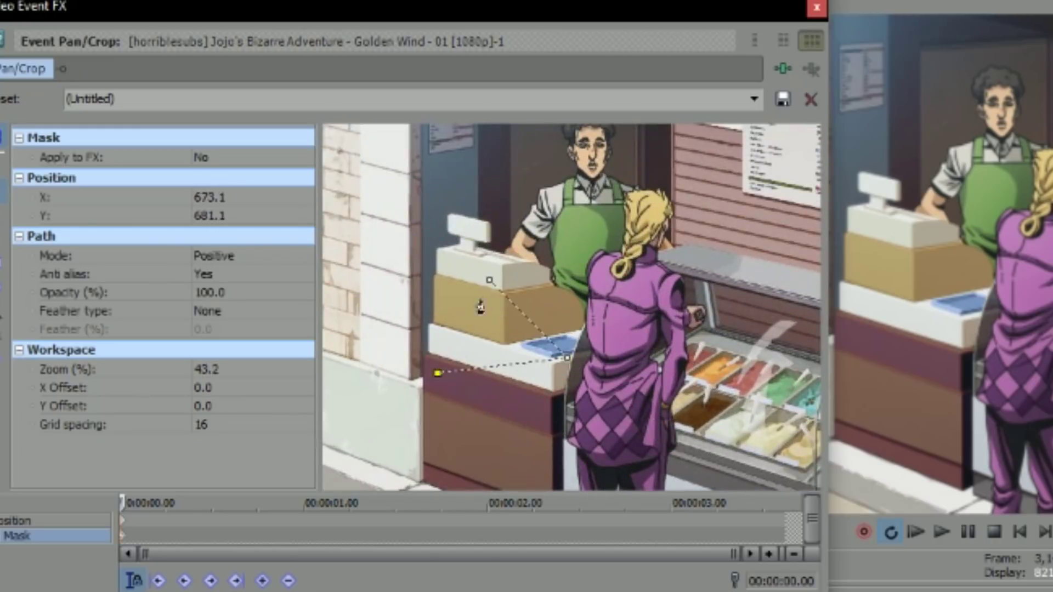
click(489, 281)
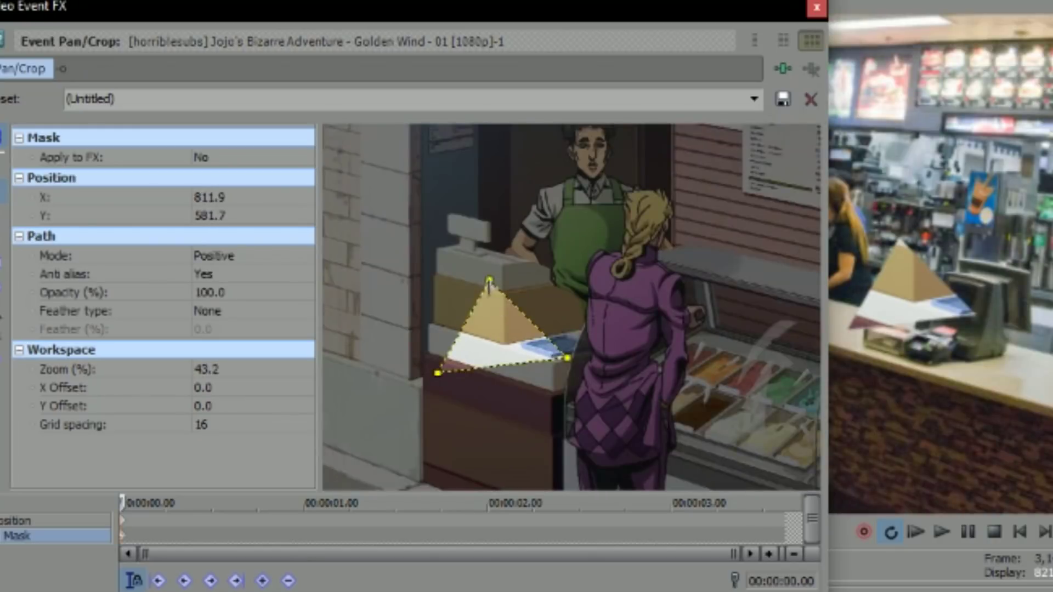
- Reshape the triangular mask by moving its corner onto the purple character's hip and adding points beside the head and over the display case
drag(567, 357, 665, 446)
click(627, 301)
drag(627, 300, 678, 156)
right_click(678, 157)
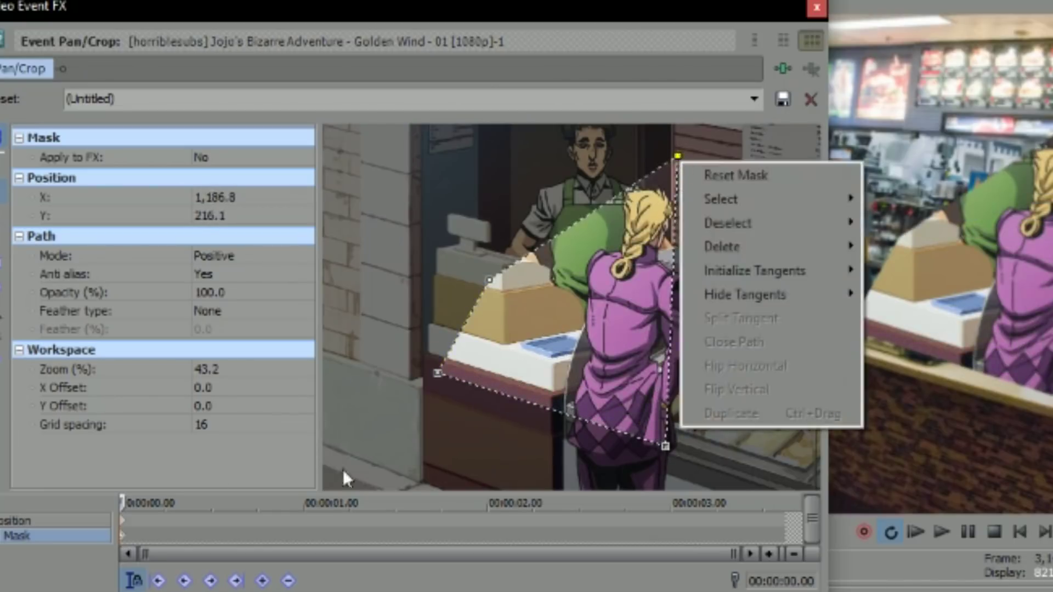
click(586, 420)
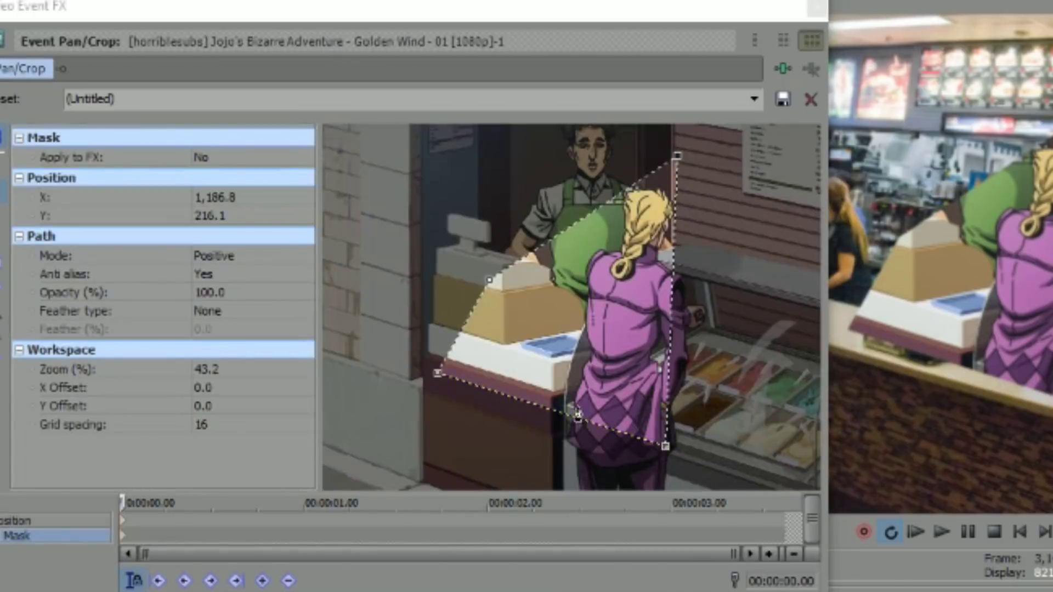
drag(574, 419, 765, 294)
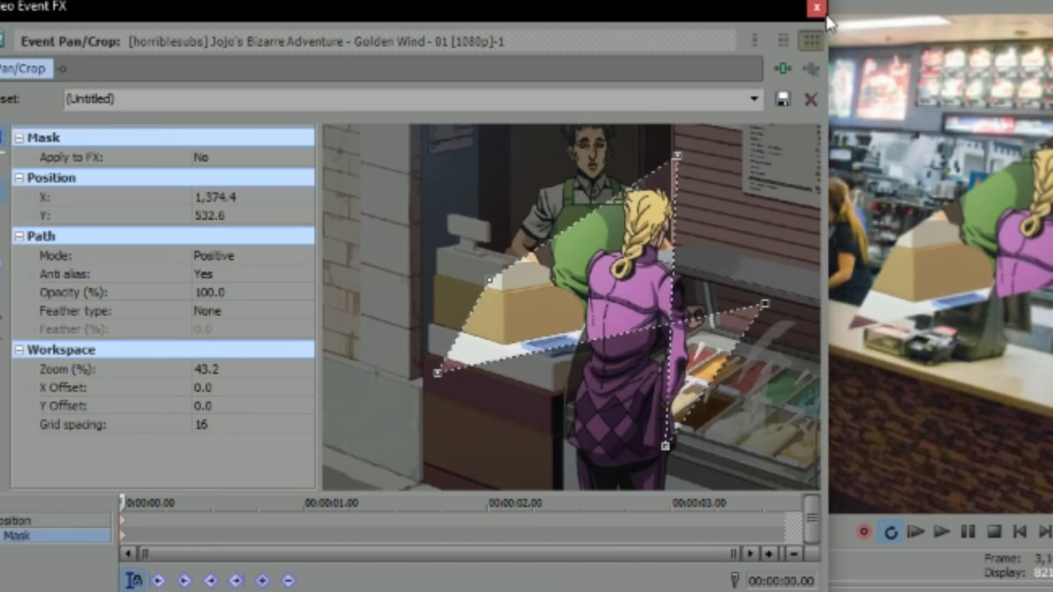
click(823, 6)
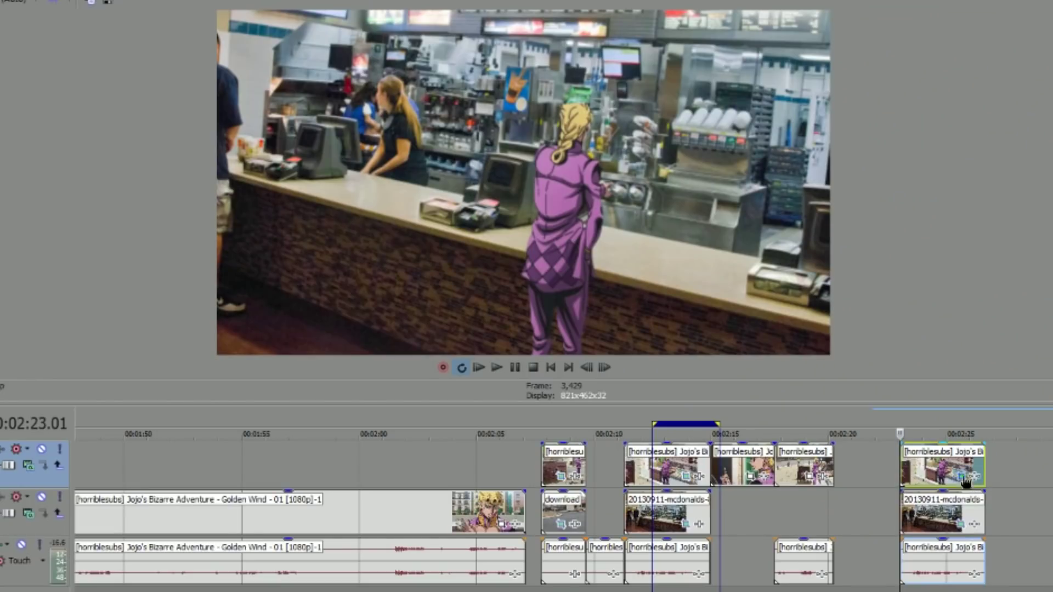
- Open the mask of the anime clip near 00:02:23 and add an empty mask keyframe at 00:00:00.06
click(963, 478)
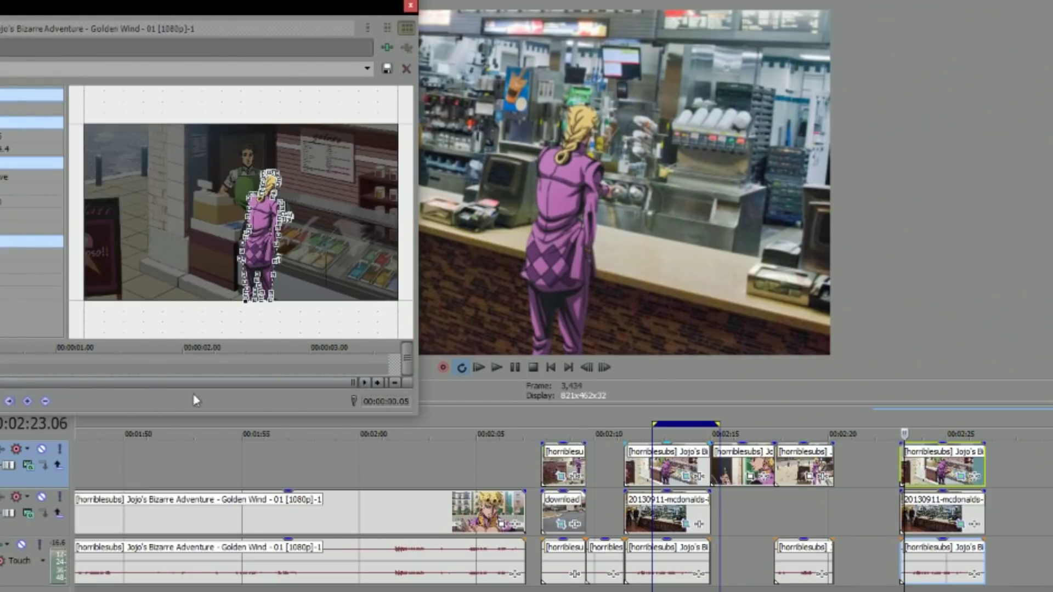
click(378, 382)
click(378, 382)
click(378, 383)
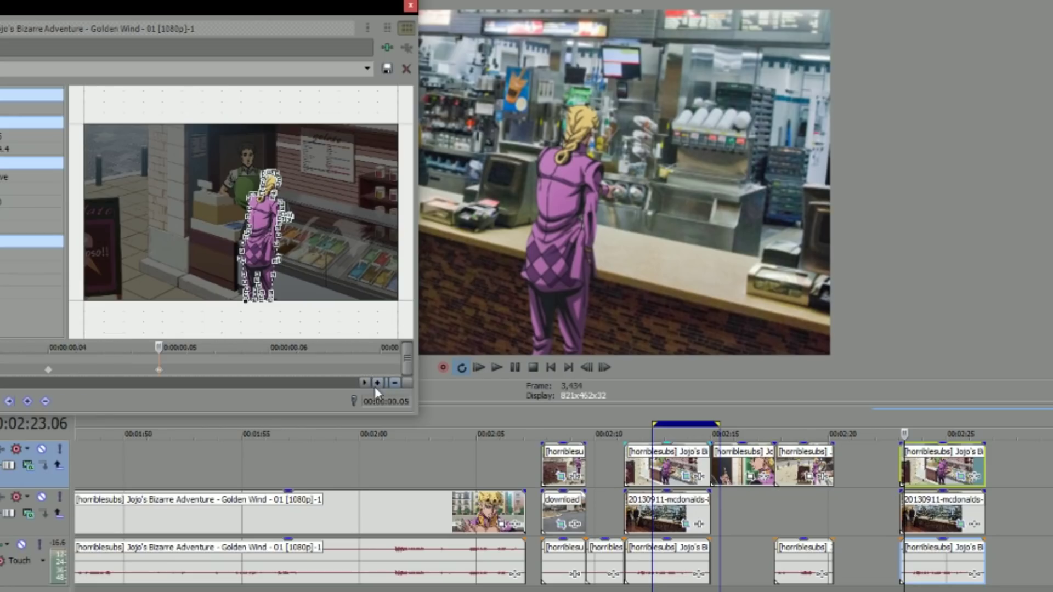
key(Right)
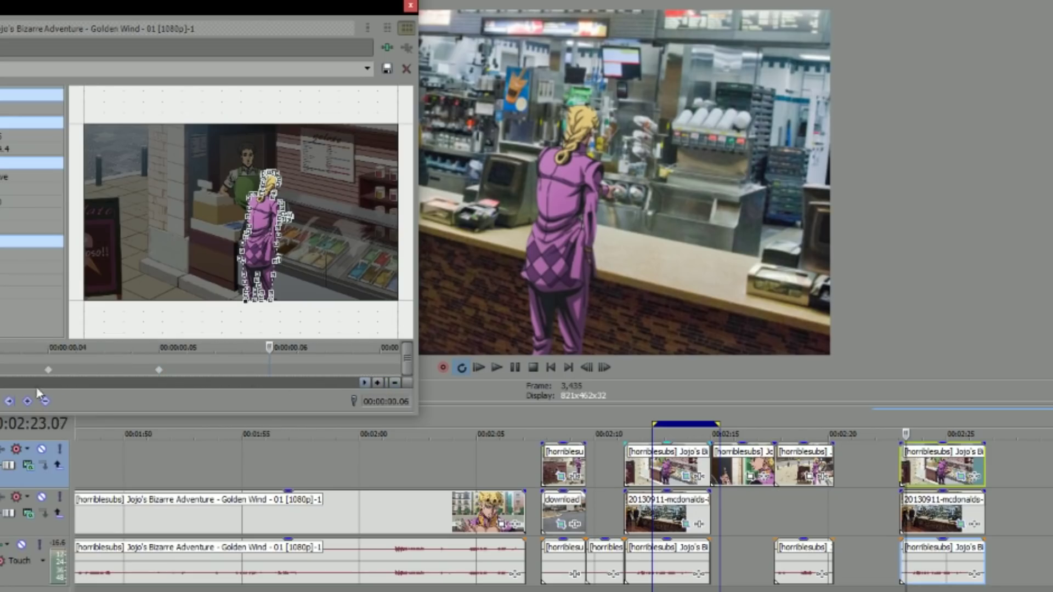
scroll(333, 244, up, 5)
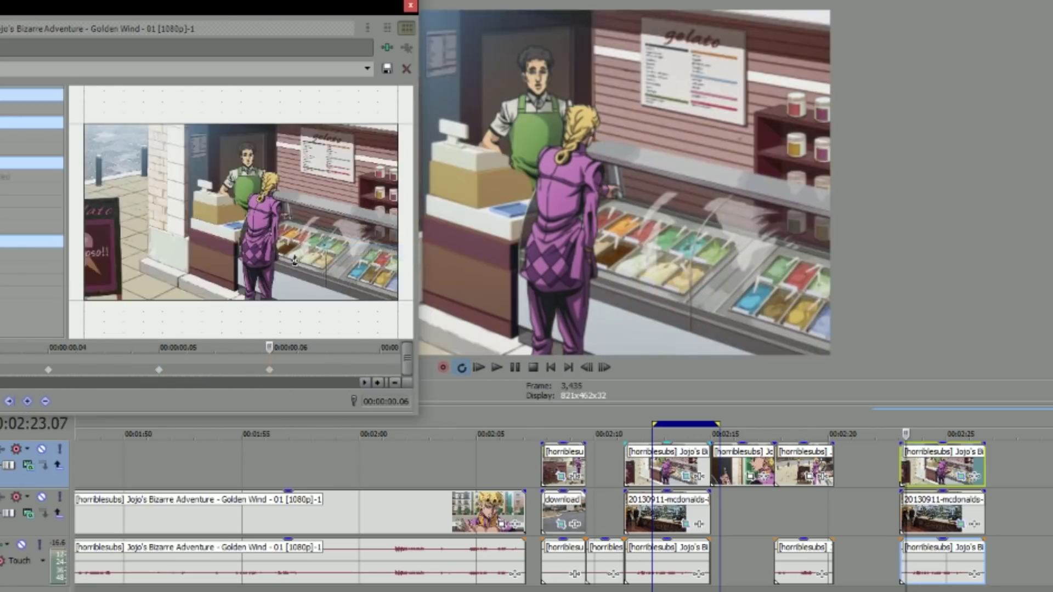
scroll(630, 313, up, 2)
- At 00:00:00.08, start a new mask path at the trouser cuff and trace the left leg's outer edge up to the jacket
key(Left)
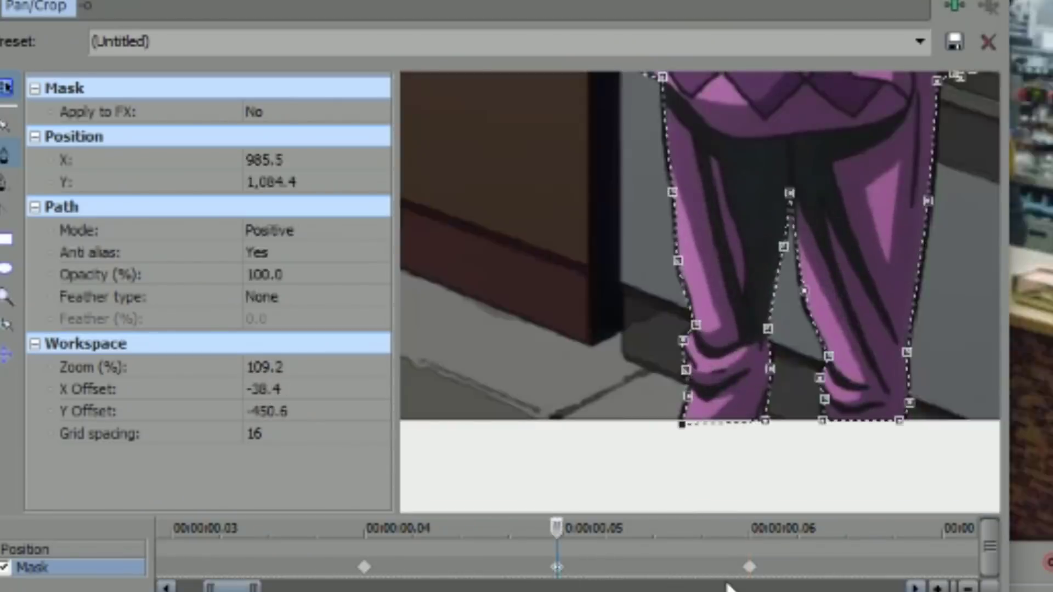
scroll(584, 571, down, 10)
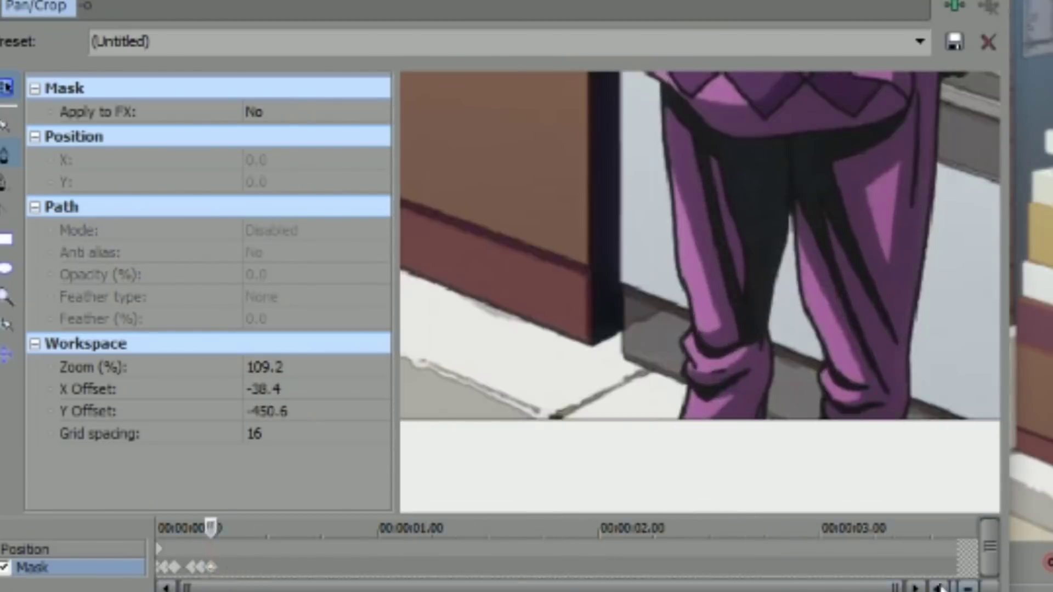
scroll(489, 576, up, 10)
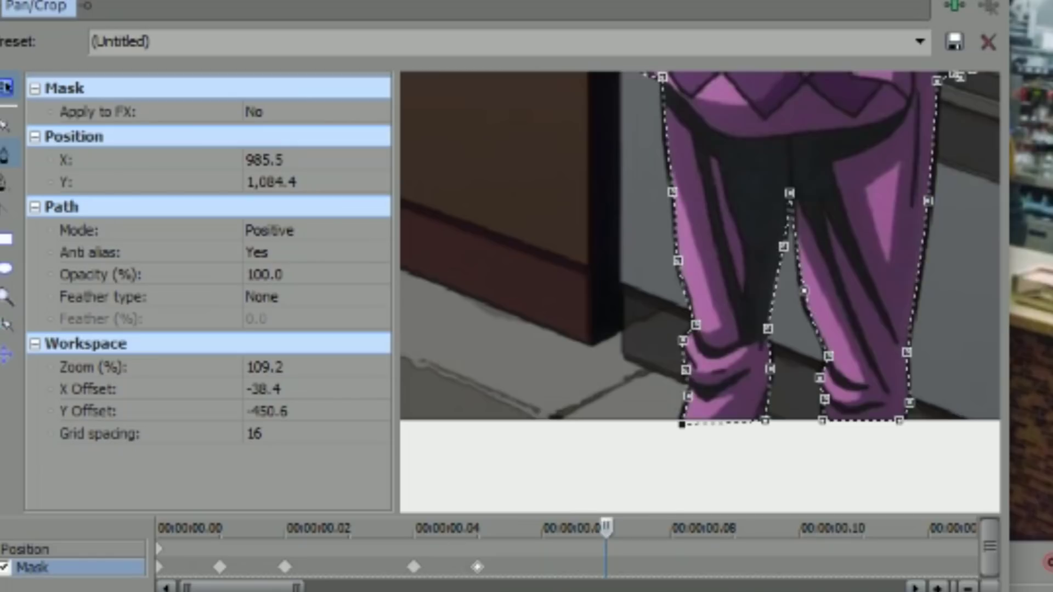
key(Right)
scroll(694, 392, up, 4)
click(678, 384)
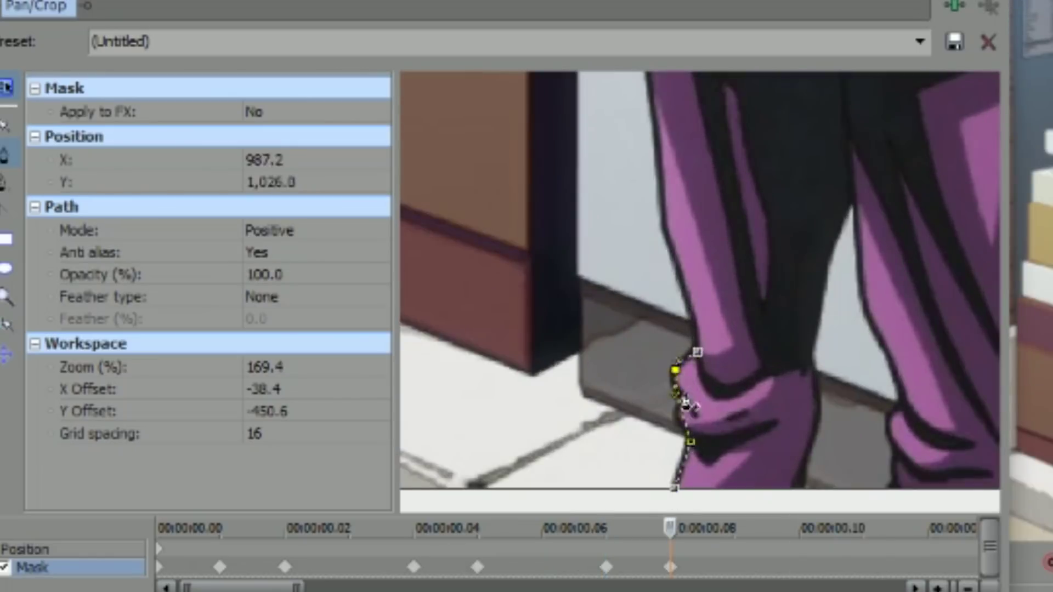
click(680, 403)
click(694, 427)
click(669, 281)
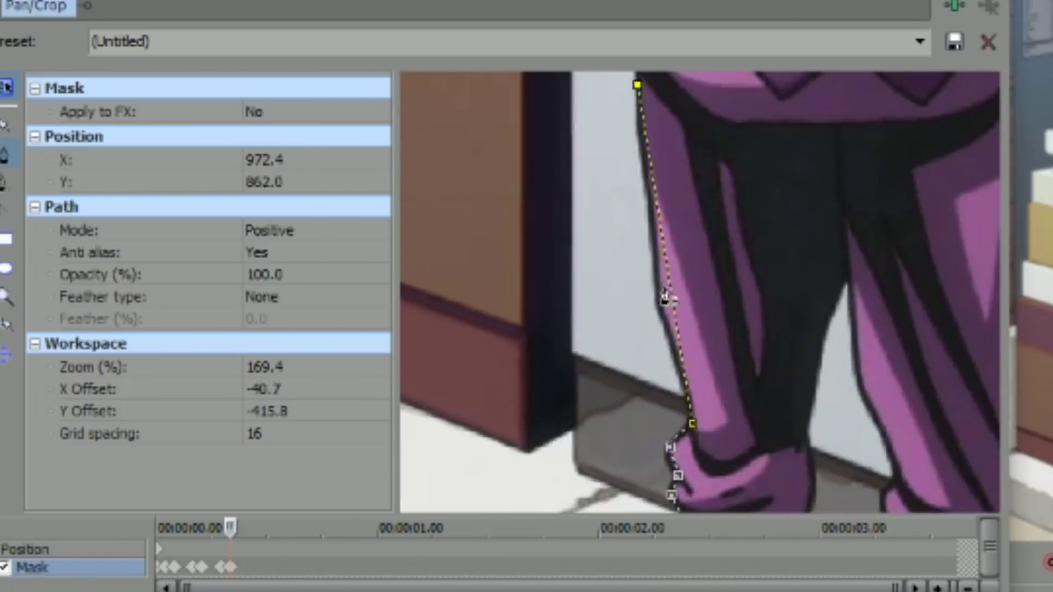
click(674, 368)
- Continue the mask path up the left edge of the purple jacket, from the hem to the shoulder
click(704, 427)
click(704, 375)
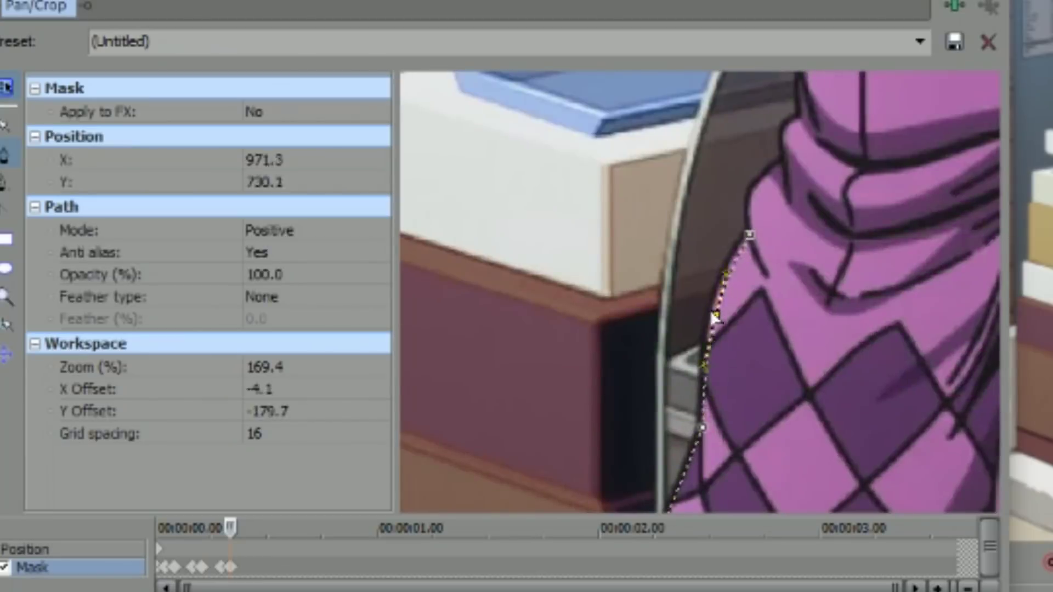
click(728, 378)
click(747, 355)
click(729, 345)
click(683, 354)
click(703, 285)
click(706, 224)
click(720, 192)
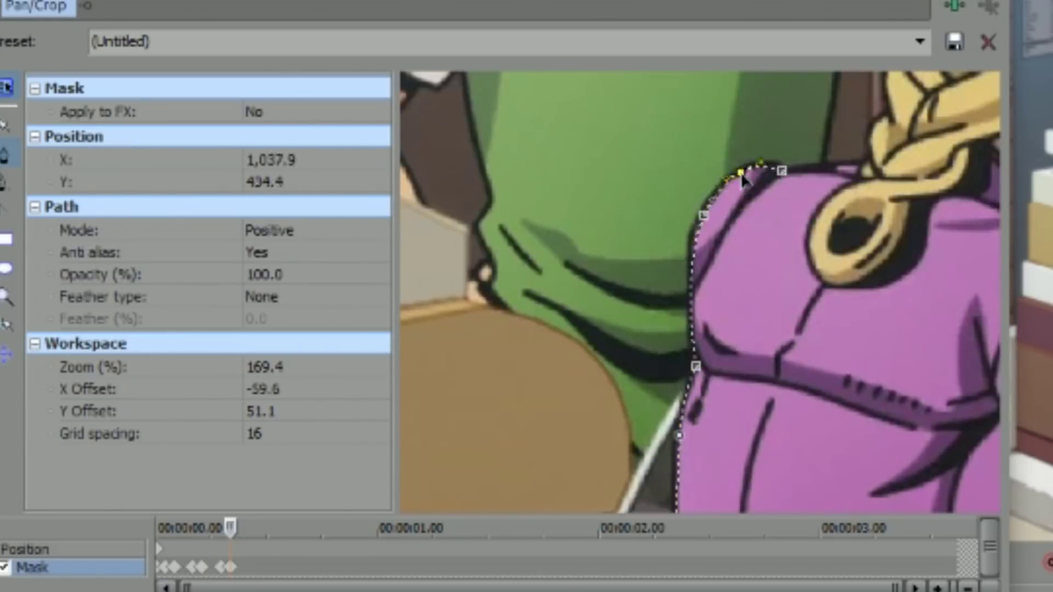
- Trace the mask over the top of the shoulder and up the lower edge of the blond braid
scroll(735, 247, up, 2)
click(730, 281)
click(771, 277)
drag(800, 220, 741, 367)
click(725, 300)
click(742, 277)
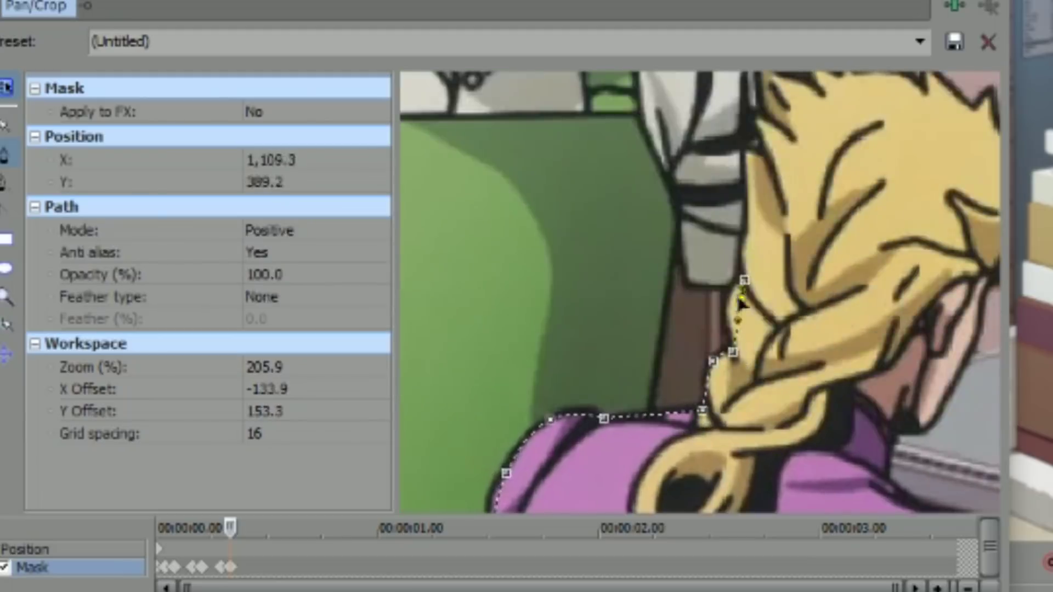
- Extend the mask path up the left side of the blond hair, following its small spikes
drag(749, 231, 748, 256)
click(746, 229)
click(742, 173)
click(765, 179)
click(752, 140)
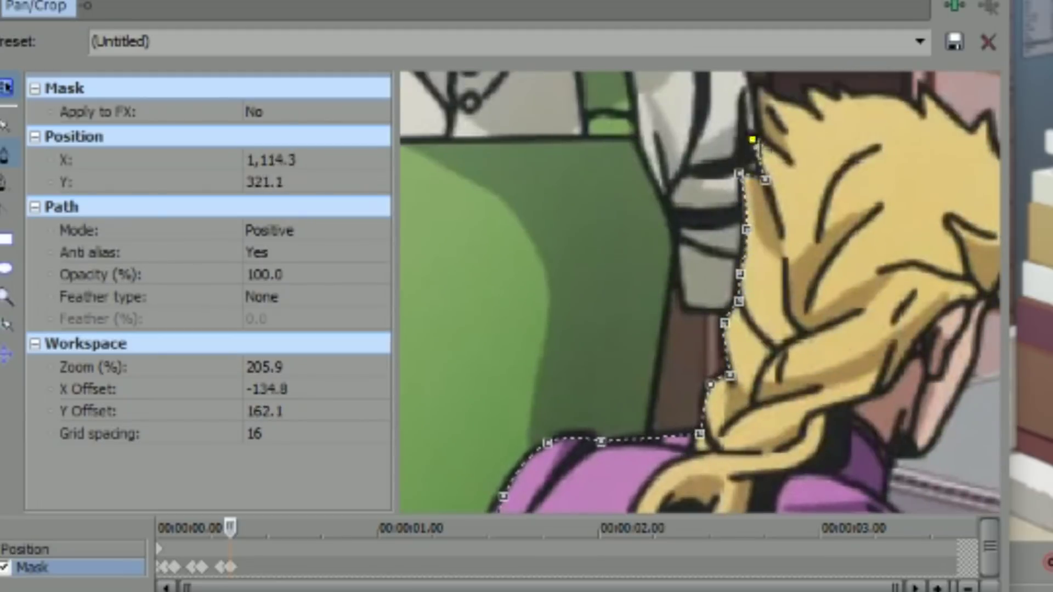
- Trace the mask along the spiky top of the hair to the right side of the head
drag(820, 131, 784, 196)
click(796, 167)
scroll(822, 186, up, 1)
click(943, 176)
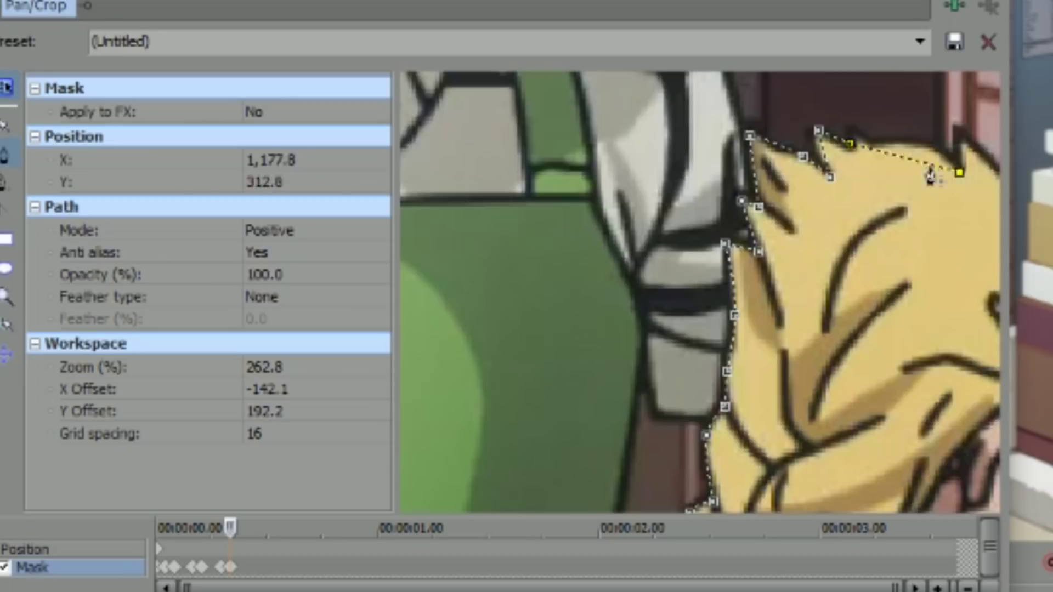
drag(927, 154, 715, 310)
click(843, 351)
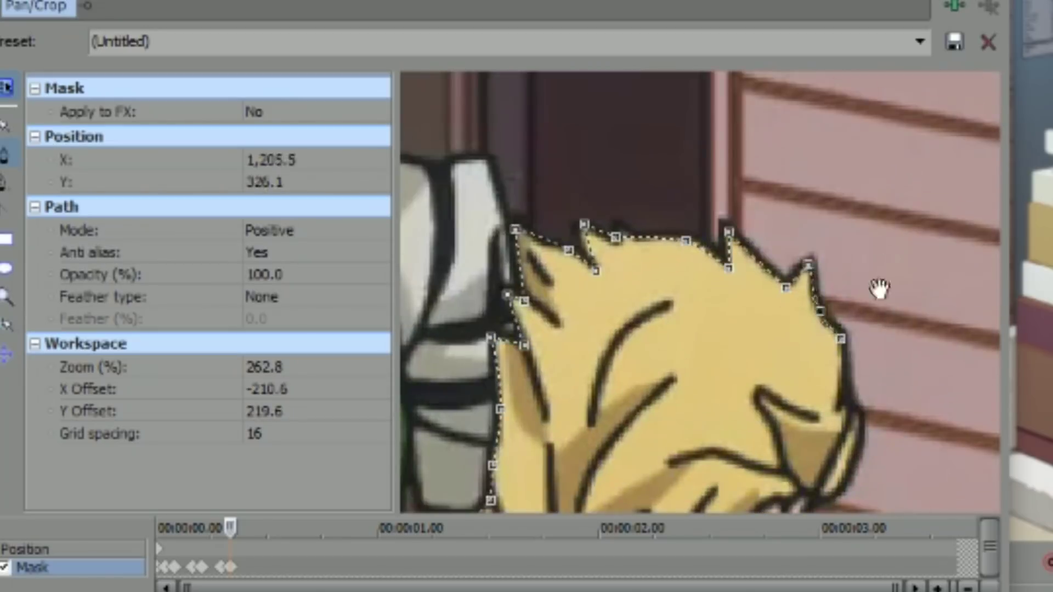
scroll(842, 329, down, 1)
- Continue the mask path down the right side of the hair and along the face toward the neck
click(839, 308)
scroll(884, 160, down, 1)
click(811, 322)
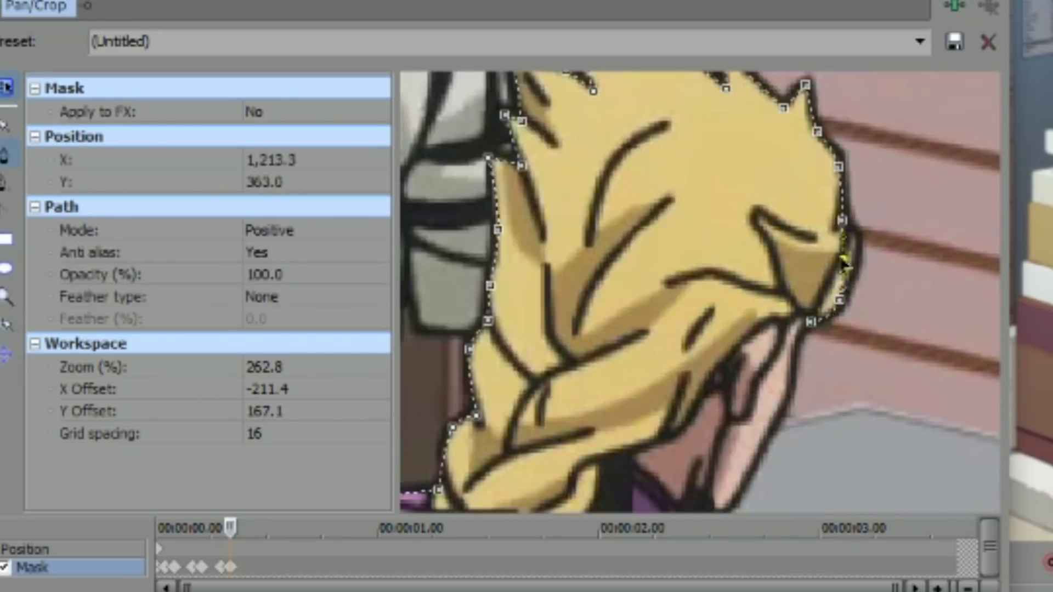
scroll(842, 258, down, 1)
click(846, 245)
click(768, 369)
click(771, 422)
- Trace the mask over the right shoulder and down the outer edge of the purple sleeve
click(838, 285)
scroll(775, 268, down, 1)
click(886, 404)
click(754, 322)
scroll(905, 365, down, 1)
click(802, 176)
click(858, 256)
scroll(771, 199, down, 1)
scroll(739, 302, down, 1)
- Continue the mask path from the sleeve's end along the top of the wrist and hand, rounding the pointing fingertip
click(586, 239)
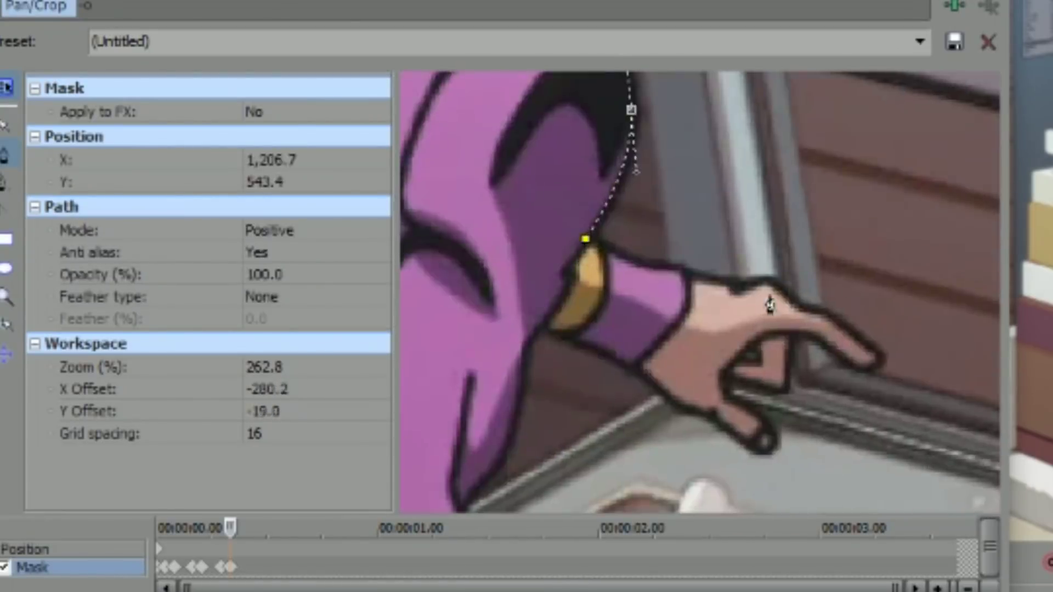
click(669, 274)
scroll(767, 286, down, 1)
click(889, 274)
click(817, 269)
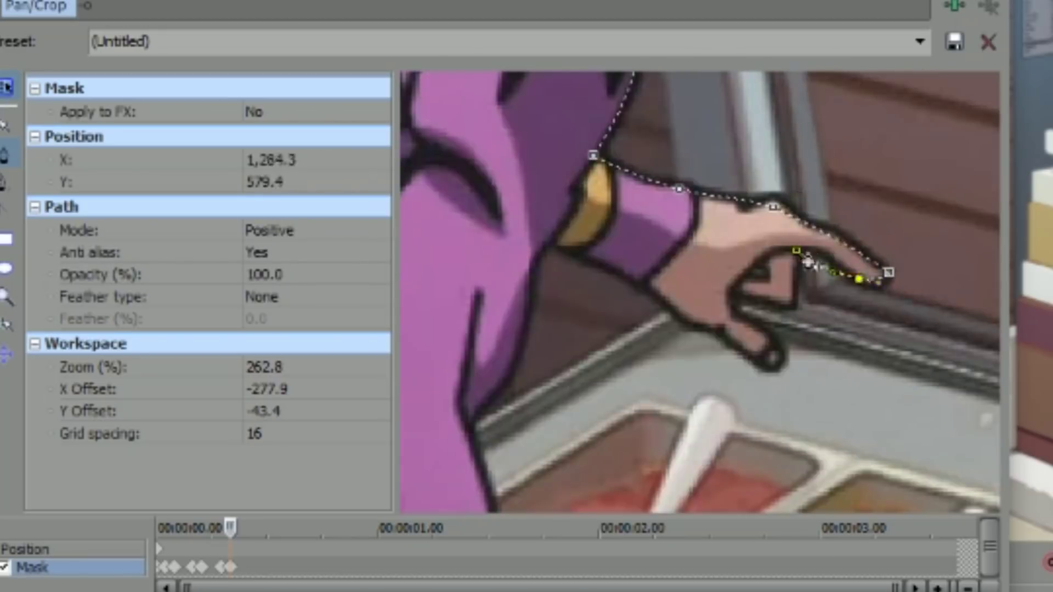
- Trace the mask around the curled fingers and thumb, and back along the underside of the hand and wrist
click(764, 344)
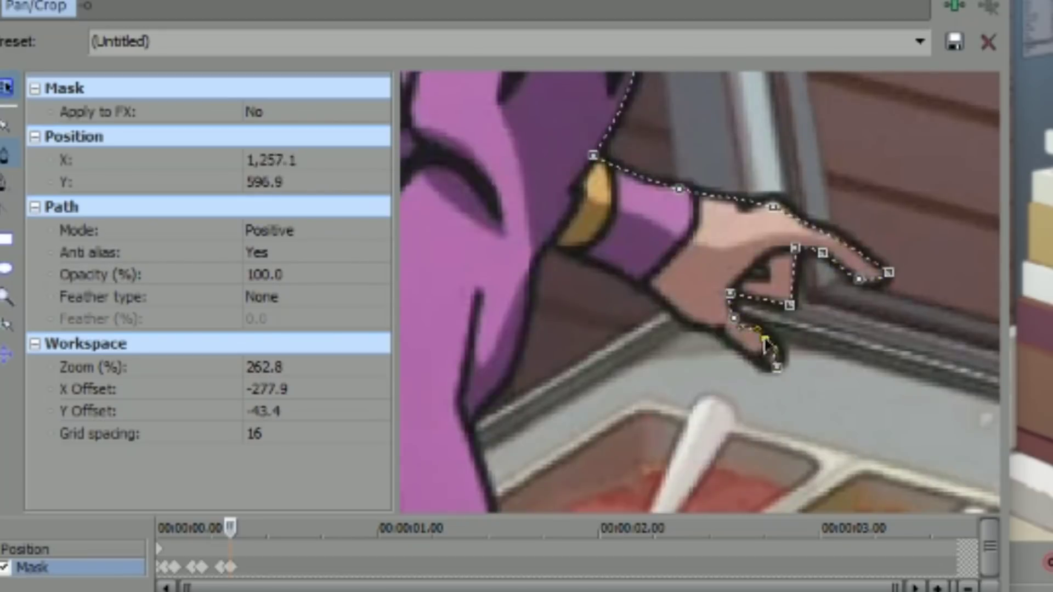
scroll(764, 347, up, 1)
click(782, 354)
click(625, 280)
click(677, 313)
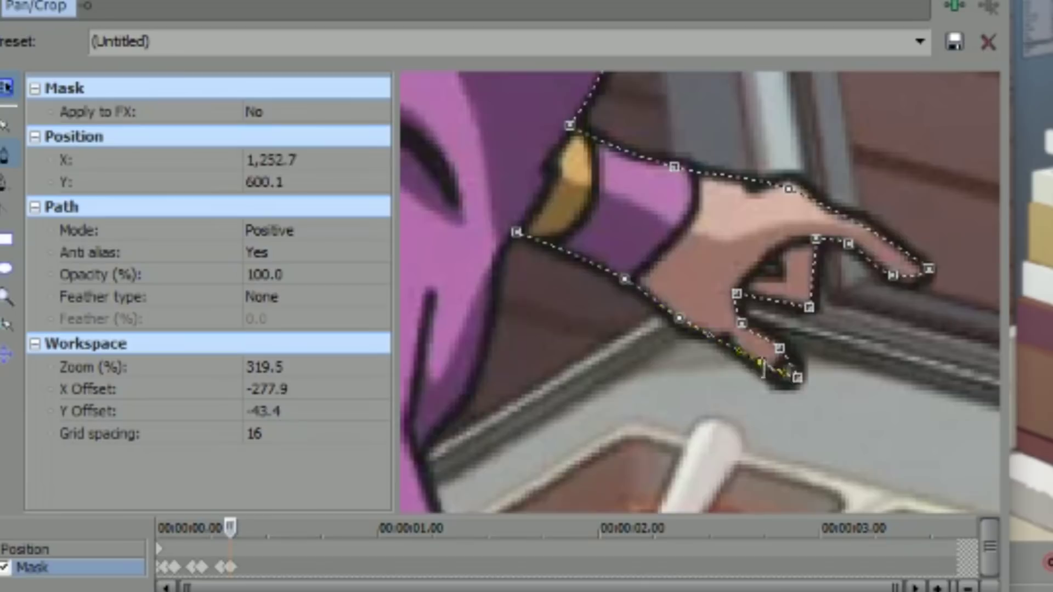
- Extend the mask path from the wrist down the right side of the body and the hanging arm to the coat tail
scroll(631, 215, left, 1)
click(630, 215)
click(587, 348)
drag(589, 348, 745, 130)
scroll(744, 130, down, 5)
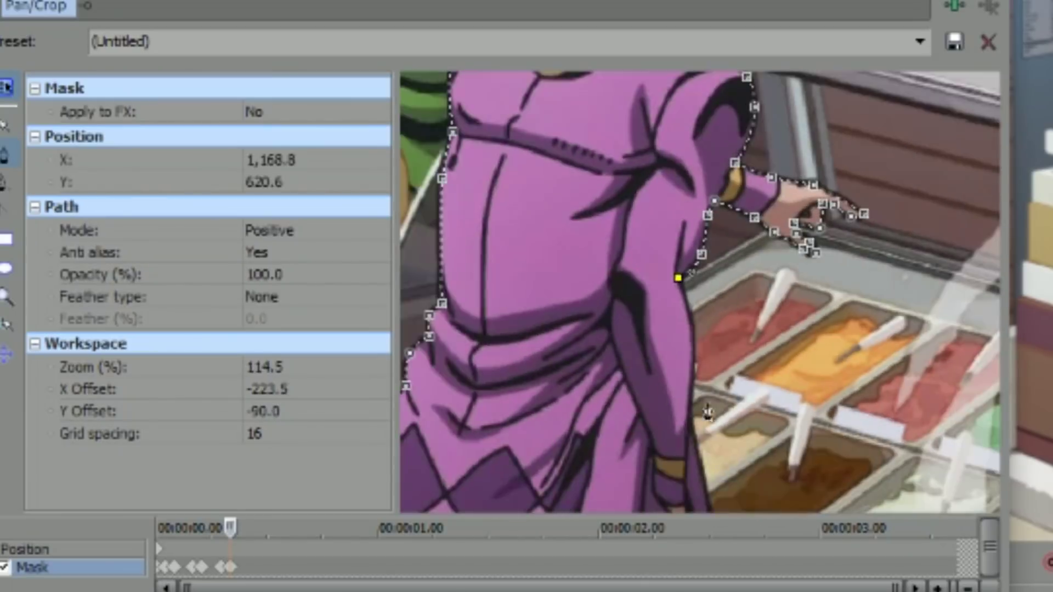
scroll(800, 203, up, 2)
scroll(780, 470, down, 2)
click(771, 341)
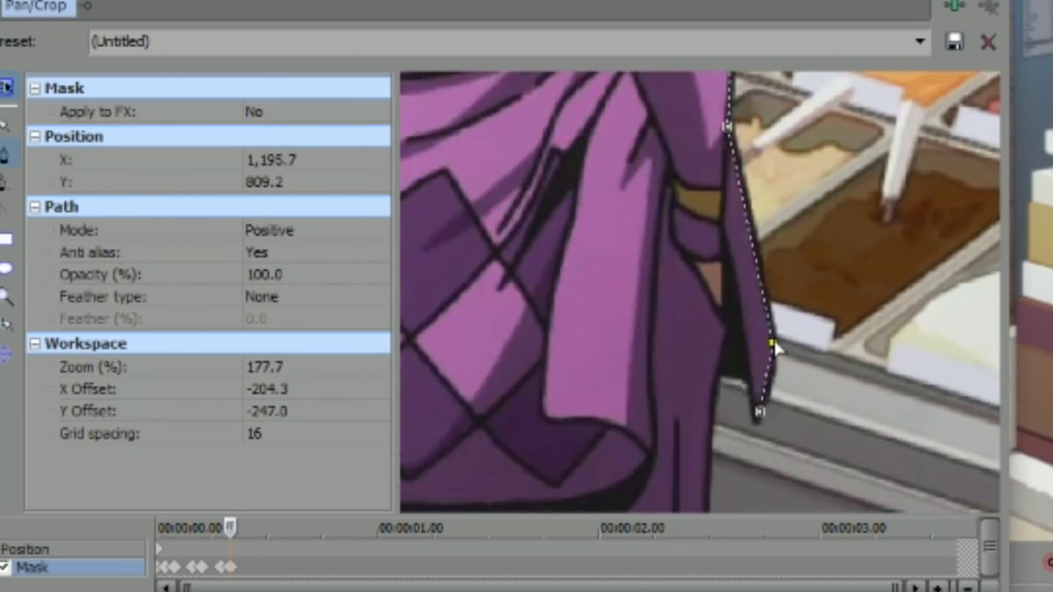
- Trace the mask around the pointed coat tail and down the outer edge of the right leg to the image's lower border
scroll(762, 285, up, 1)
click(780, 453)
click(765, 412)
scroll(752, 340, down, 1)
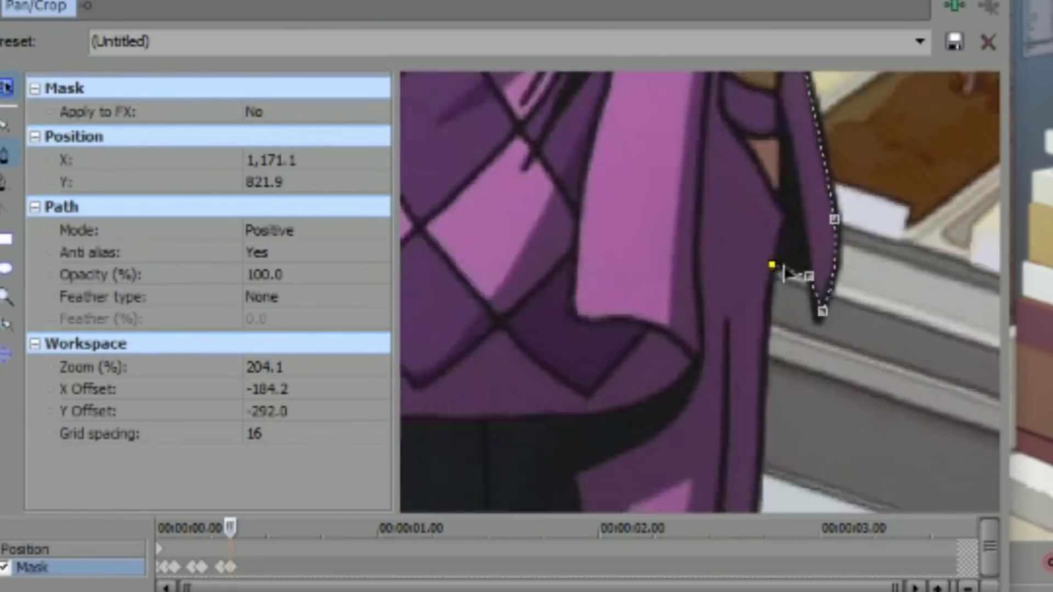
scroll(776, 273, down, 2)
click(781, 294)
drag(781, 294, 759, 277)
click(764, 325)
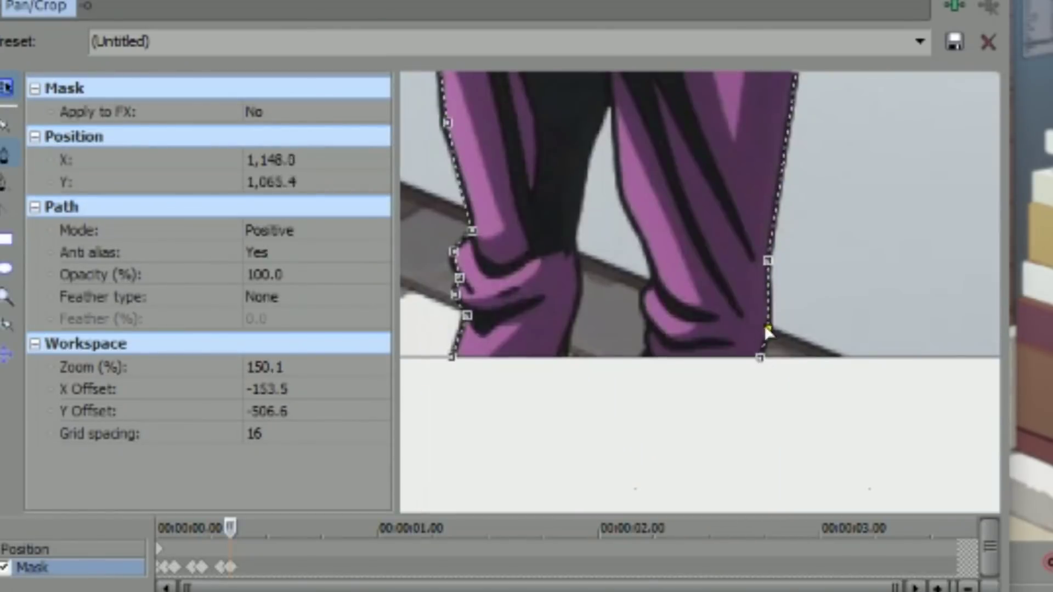
- Trace the mask up the inner edge of the right leg and down the inner edge of the left leg
click(647, 352)
drag(689, 282, 735, 427)
click(677, 324)
click(658, 236)
drag(653, 230, 645, 67)
click(641, 301)
click(637, 349)
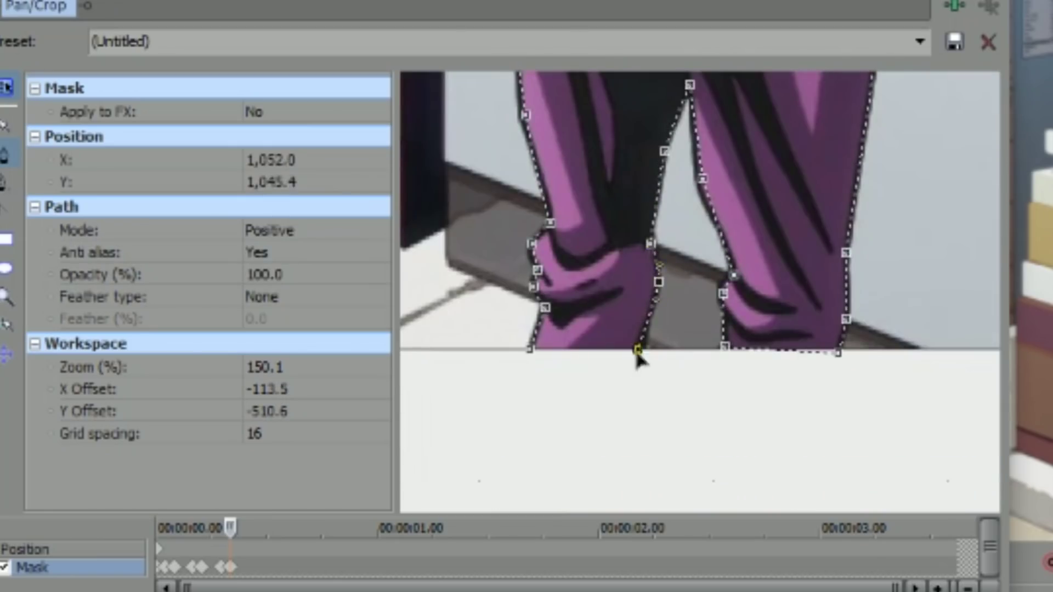
- Close the mask path at the left trouser hem and leave the Pan/Crop editor
click(532, 351)
click(545, 331)
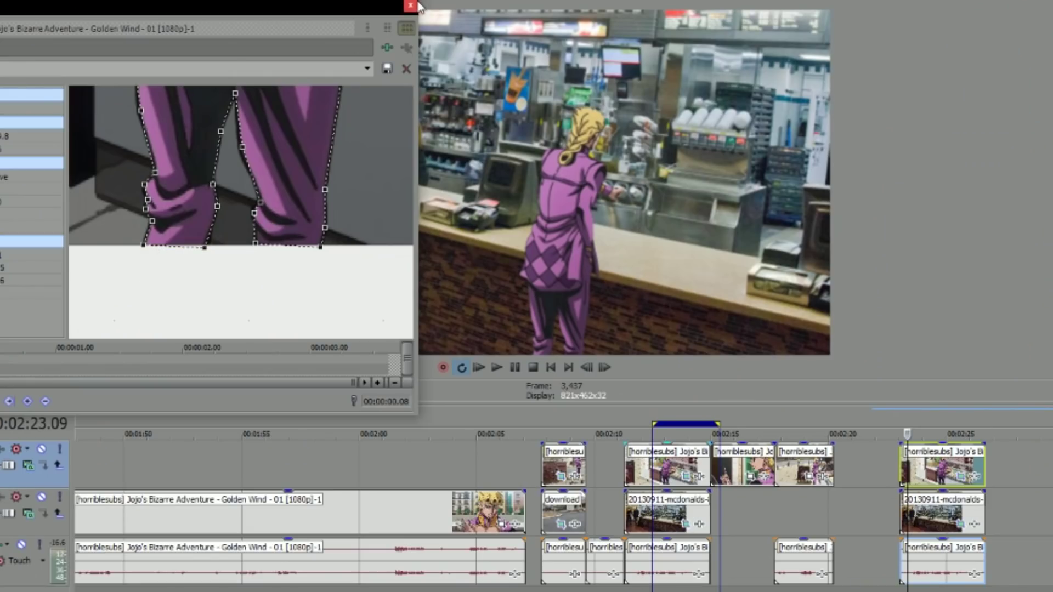
click(416, 5)
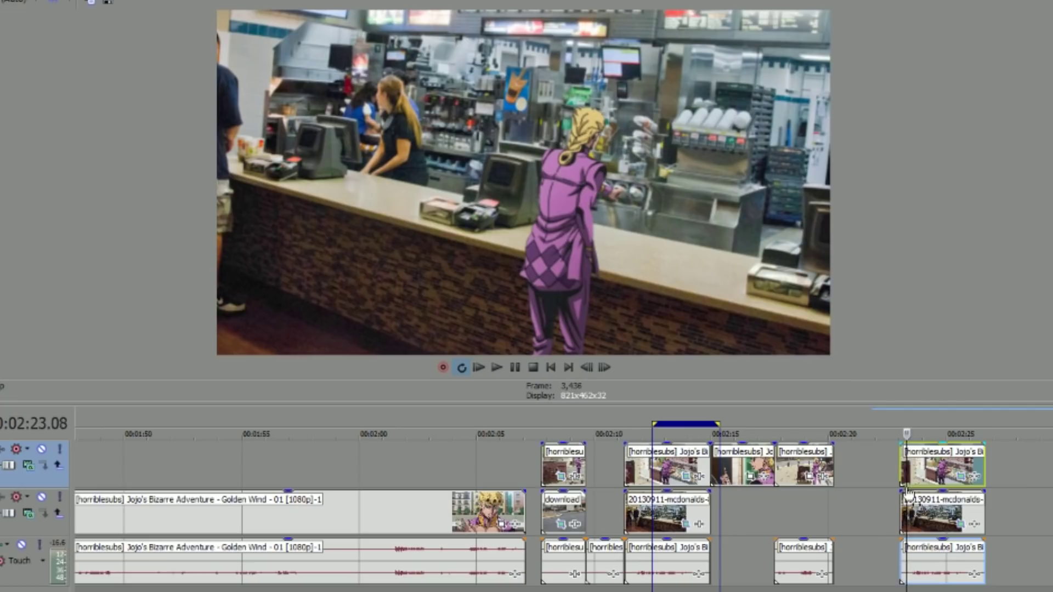
- Step back and forth between the first frames of the masked McDonald's clip to compare the character's mask
key(Right)
key(Left)
key(Right)
key(Right)
key(Left)
key(Right)
key(Left)
key(Left)
key(Left)
key(Left)
key(Left)
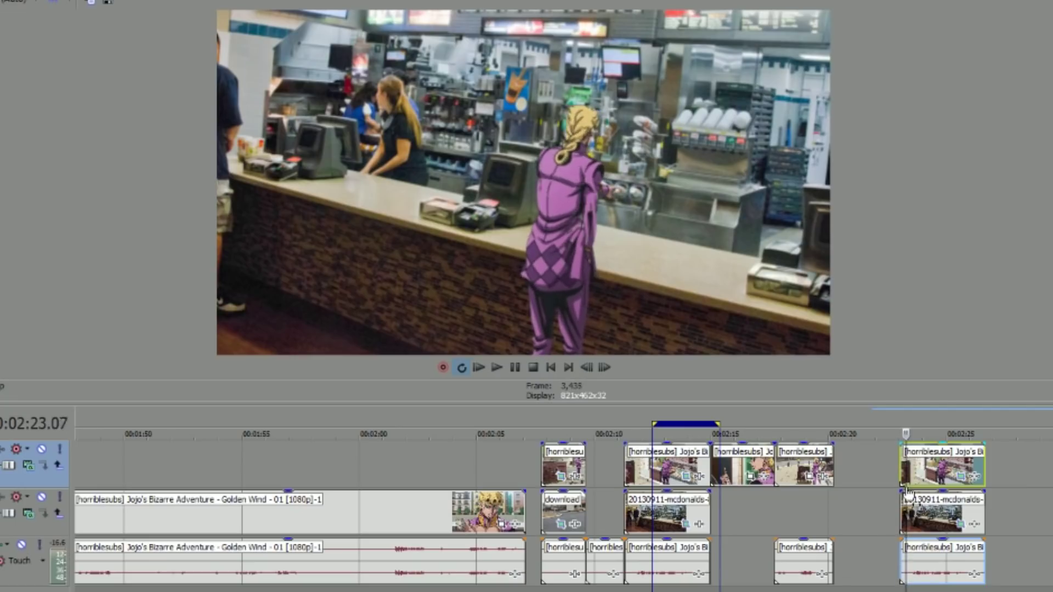
- Step frame by frame through the rest of the masked clip to check the composite, and return to its start
key(Right)
key(Right)
key(Right)
key(Right)
key(Right)
key(Right)
key(Right)
key(Right)
key(Right)
key(Right)
key(Right)
key(Right)
key(Right)
key(Right)
key(Right)
key(Right)
key(Right)
key(Right)
key(Right)
key(Right)
key(Right)
key(Right)
key(Right)
key(Right)
key(Right)
key(Right)
key(Right)
key(Right)
key(Right)
key(Right)
key(Right)
key(Right)
key(Right)
key(Right)
key(Right)
key(Right)
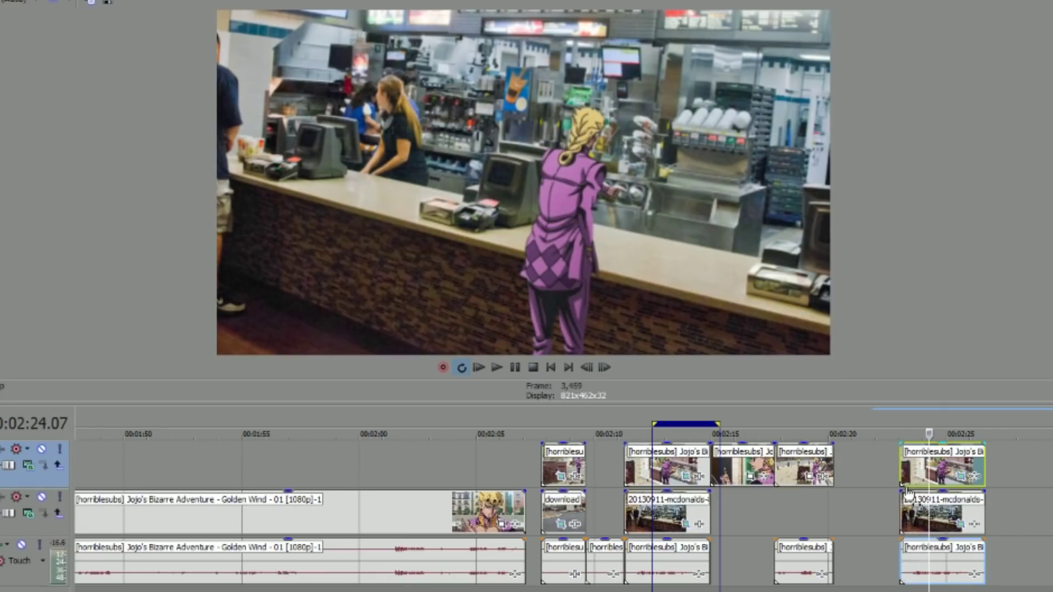
key(Right)
key(Right)
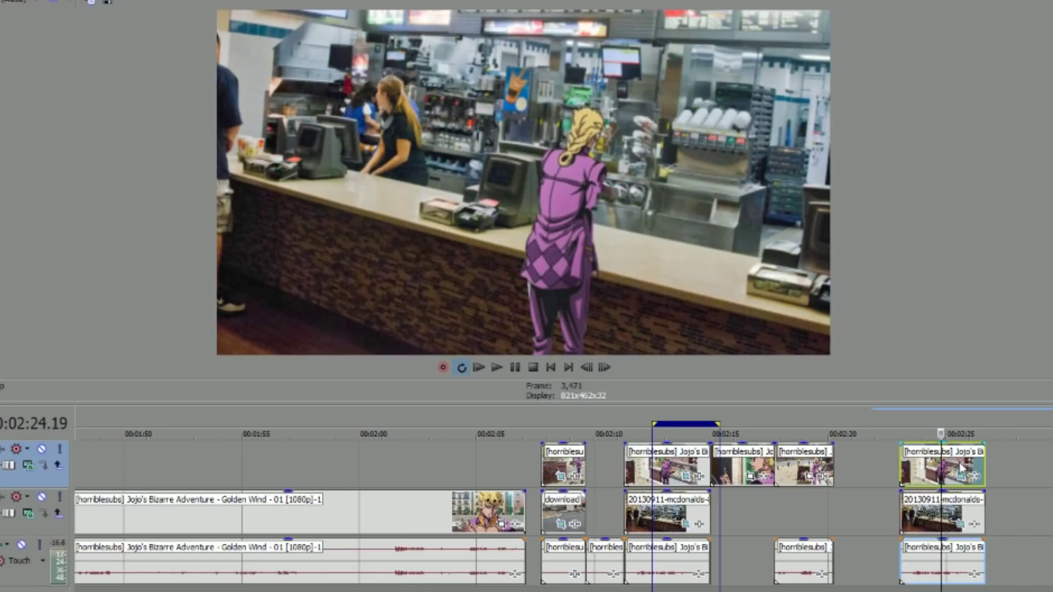
key(Right)
key(Right)
key(Right)
key(Right)
key(Right)
key(Right)
key(Right)
key(Right)
key(Right)
key(Right)
key(Right)
key(Right)
key(Right)
key(Right)
key(Right)
key(Right)
key(Right)
key(Right)
key(Right)
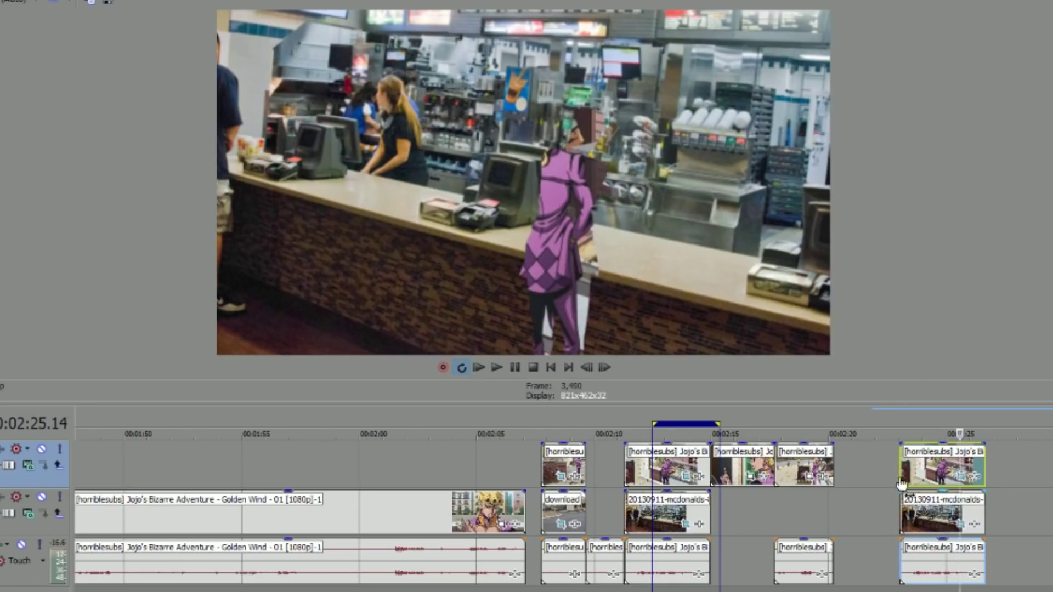
click(898, 461)
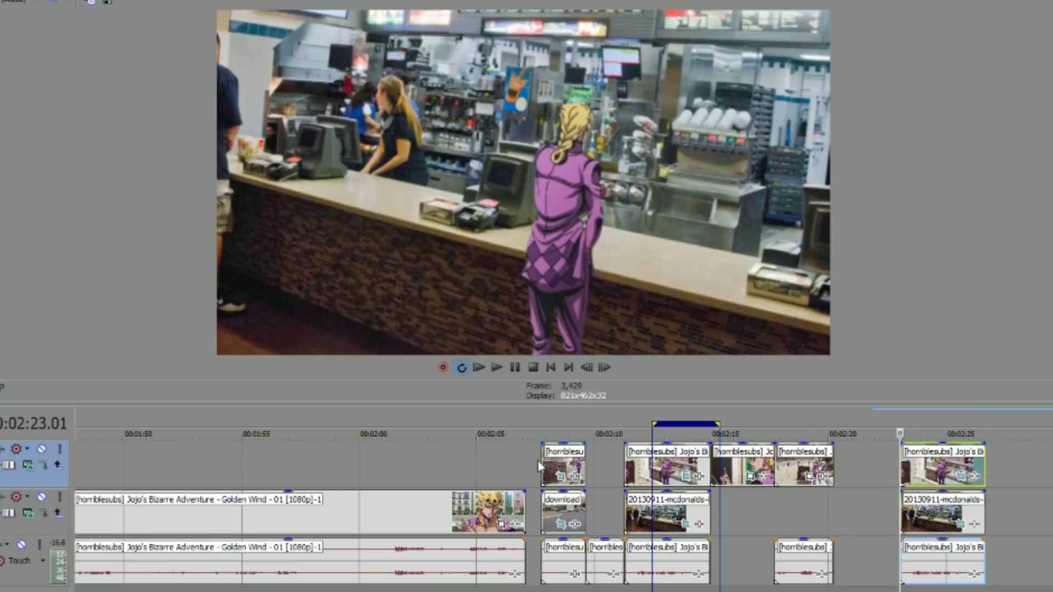
- Play the composite shot of the character walking outside McDonald's from its first frame
scroll(549, 516, up, 1)
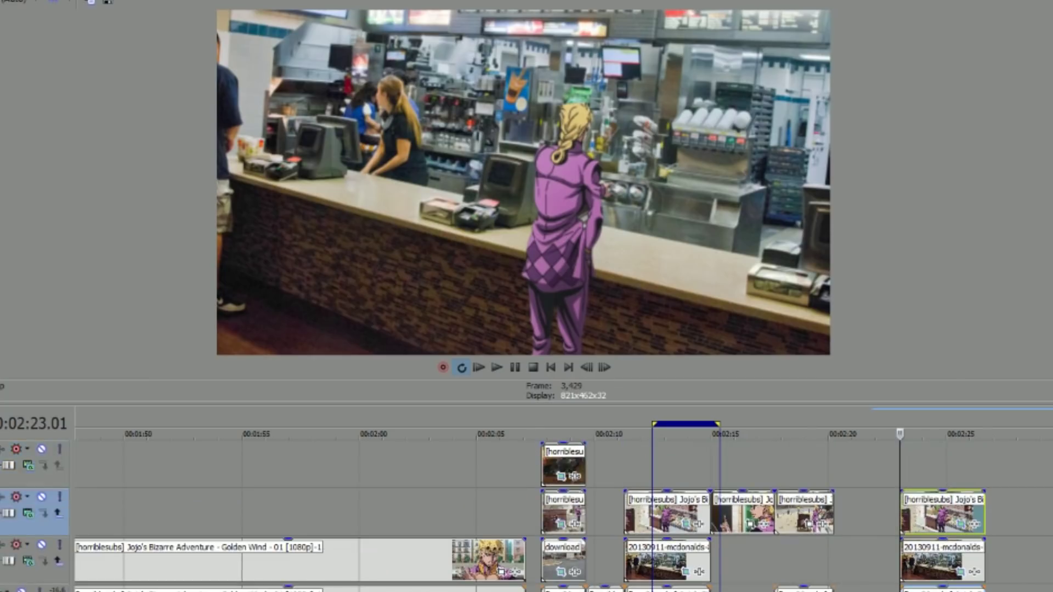
click(545, 453)
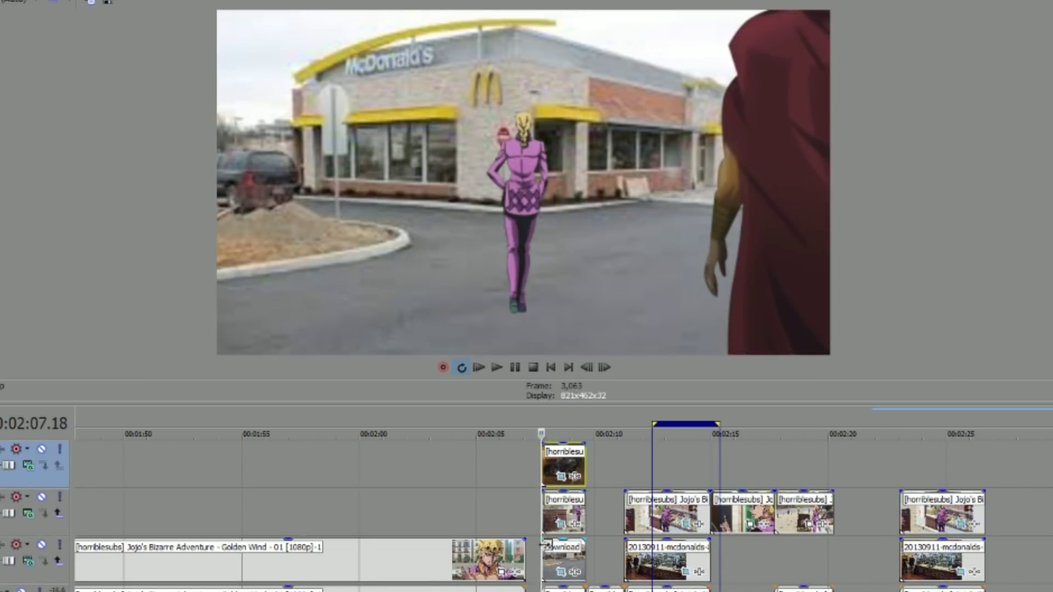
click(543, 512)
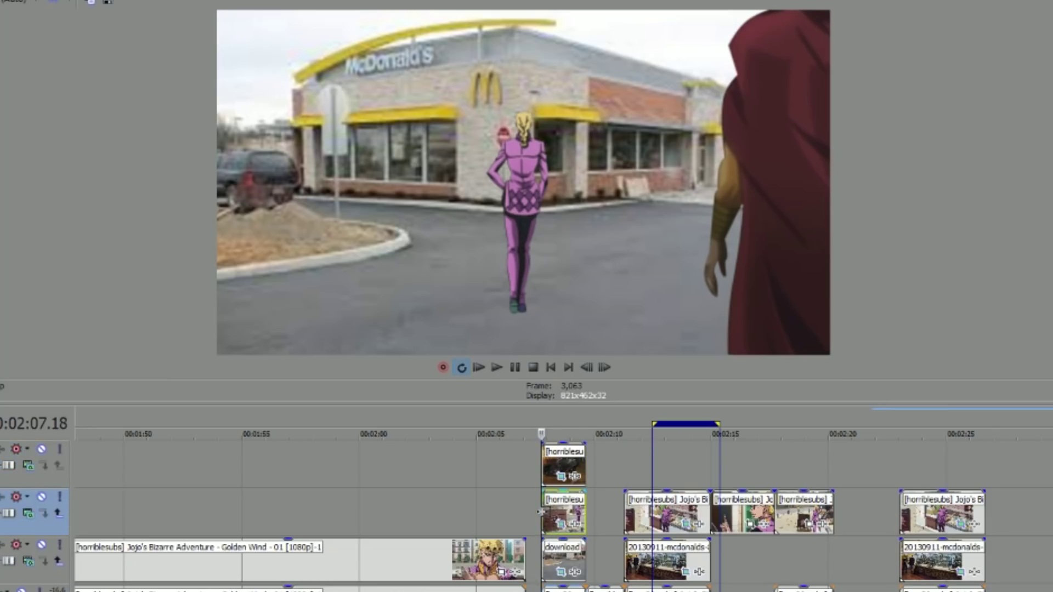
key(space)
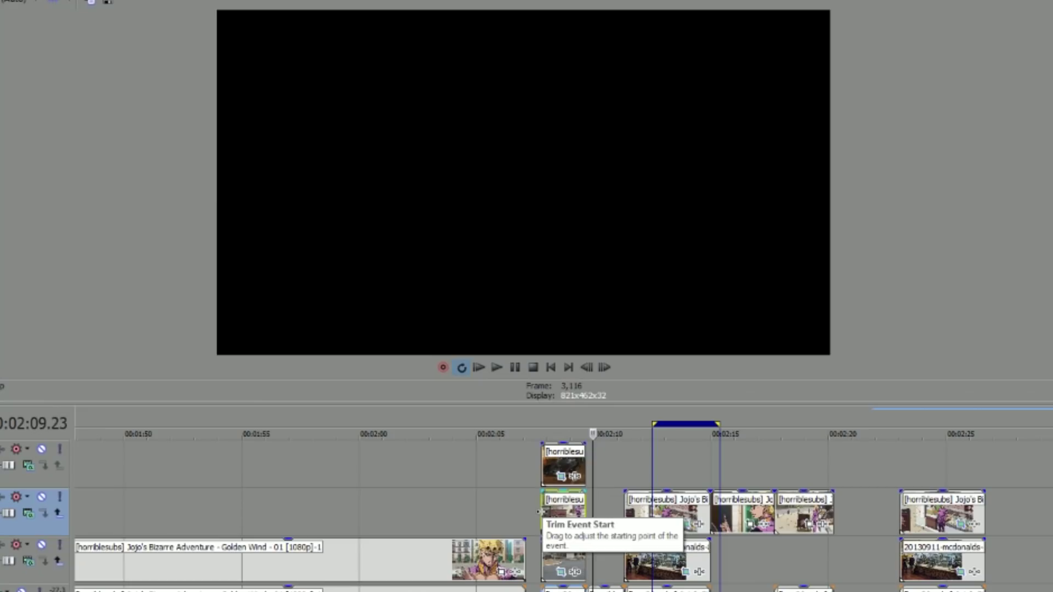
key(space)
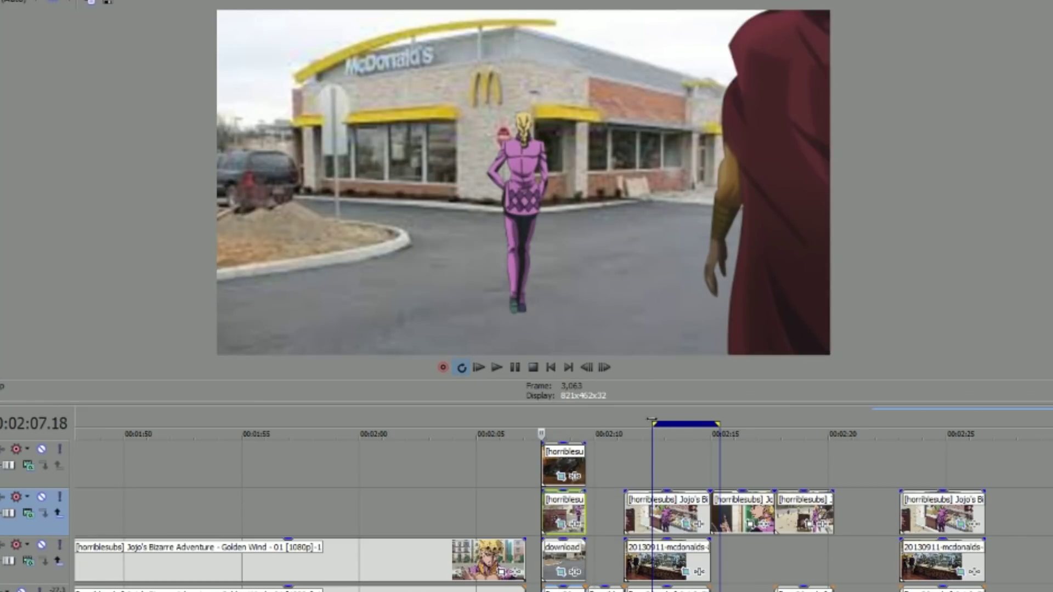
- Set the loop region to span the clip outside McDonald's and play it
drag(652, 421, 542, 422)
drag(722, 423, 588, 423)
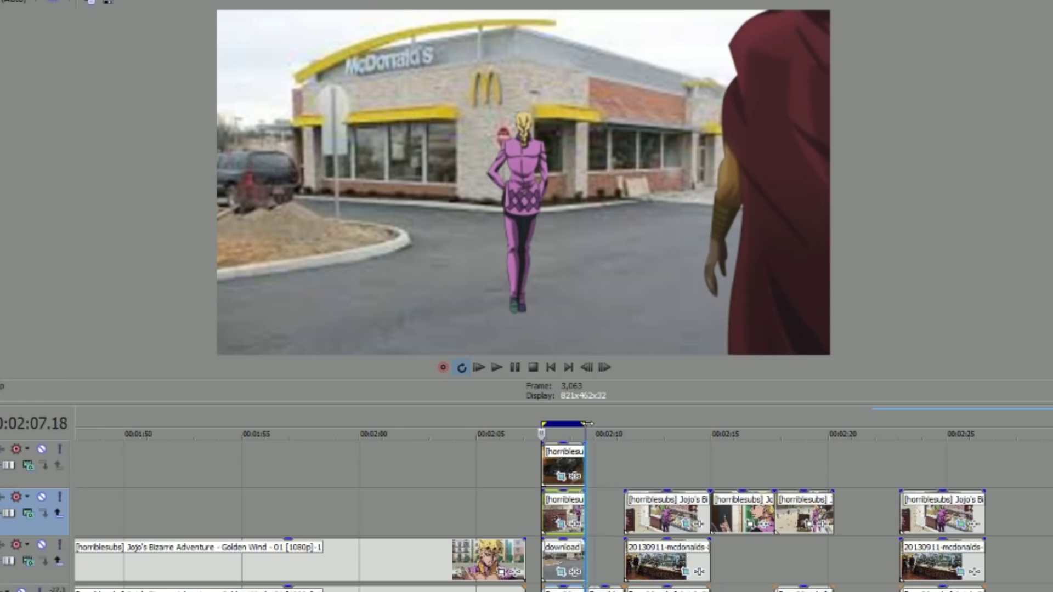
click(549, 470)
key(space)
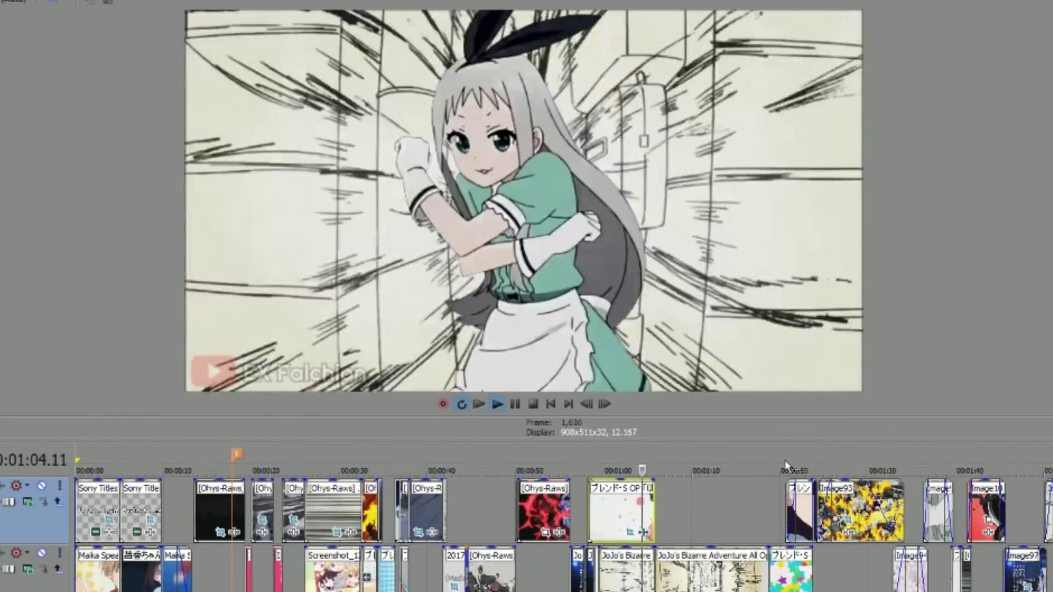
- Stop playback and examine the ブレンド・S clip's mask keyframes and its Black and White effect settings
key(space)
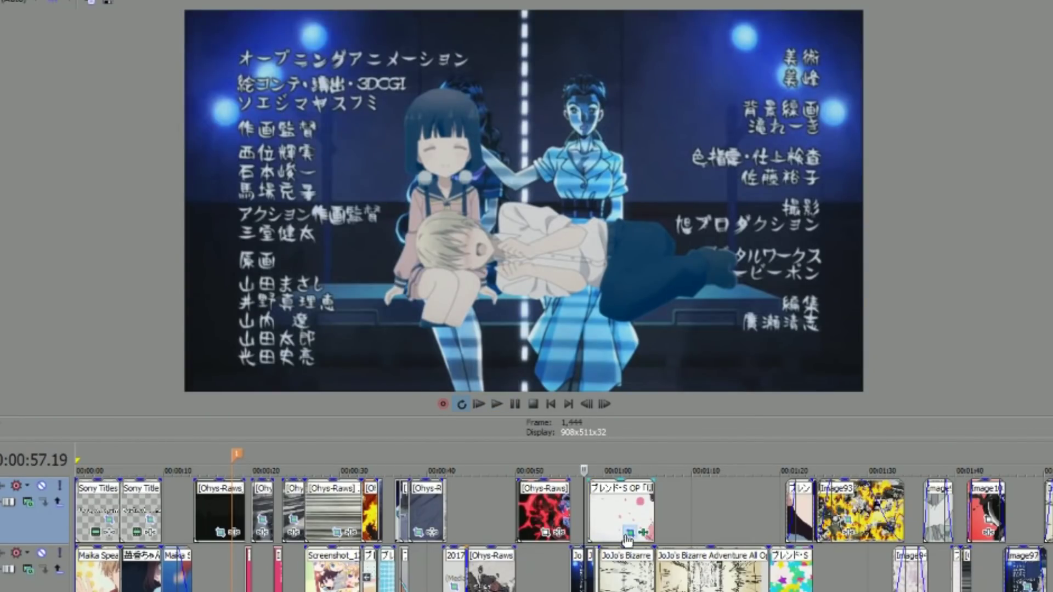
click(629, 535)
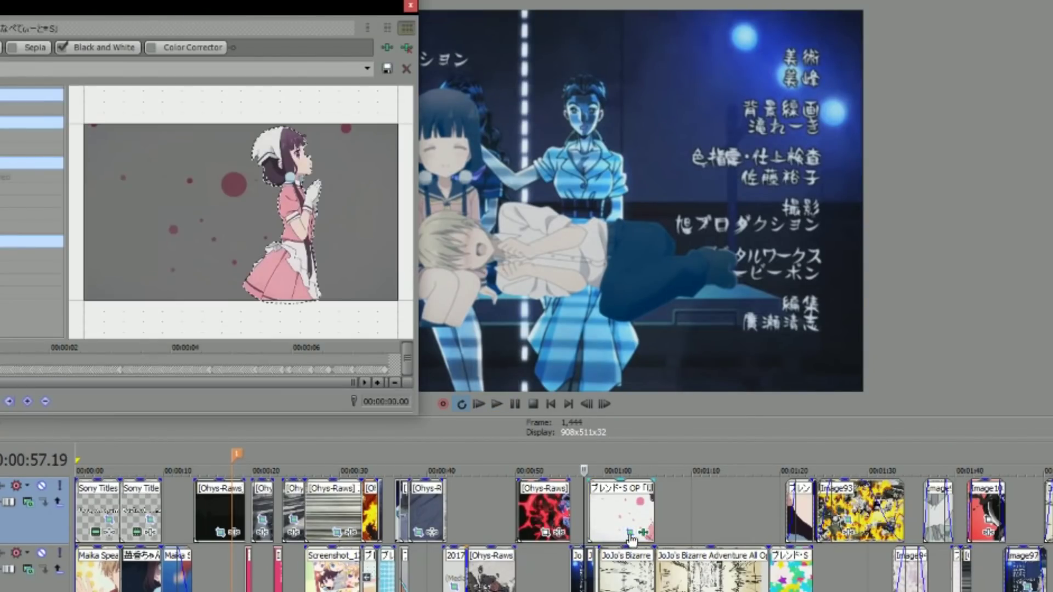
drag(145, 371, 248, 375)
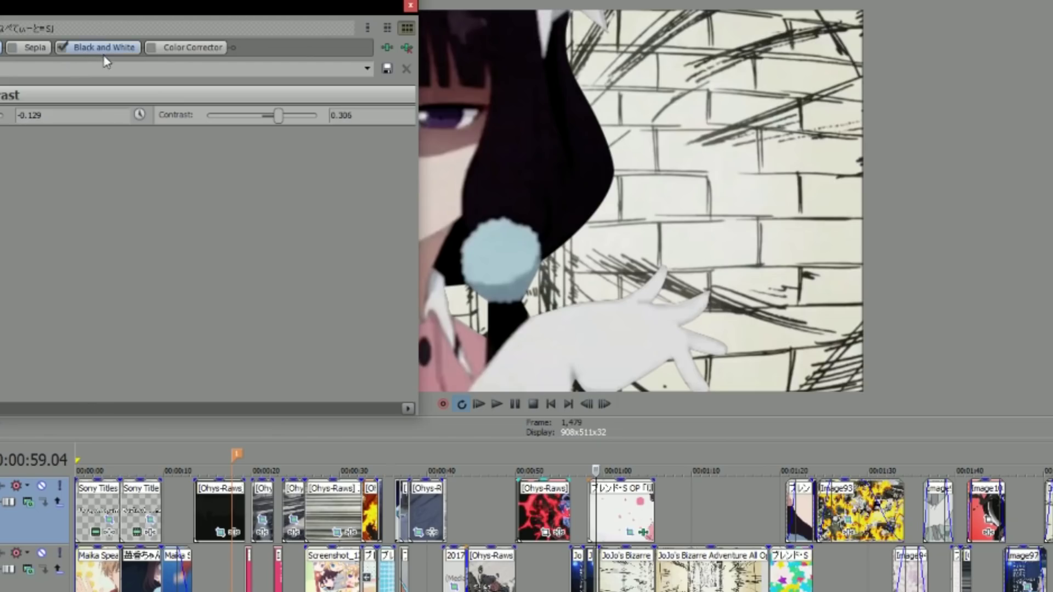
click(108, 49)
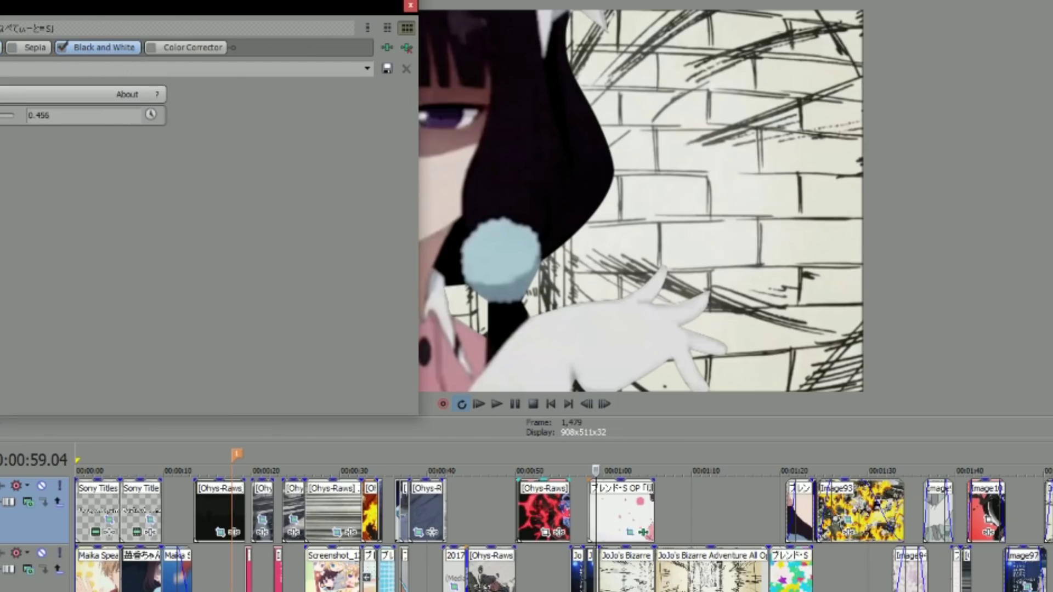
click(410, 6)
- Preview several frames of the ブレンド・S clip, from its later scenes back to its start
click(629, 505)
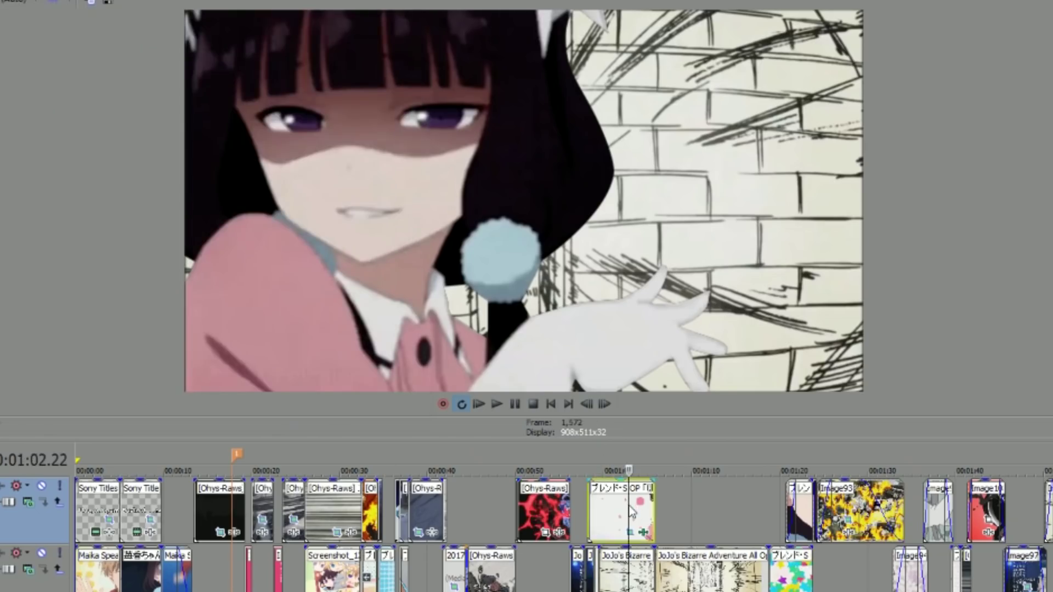
click(623, 512)
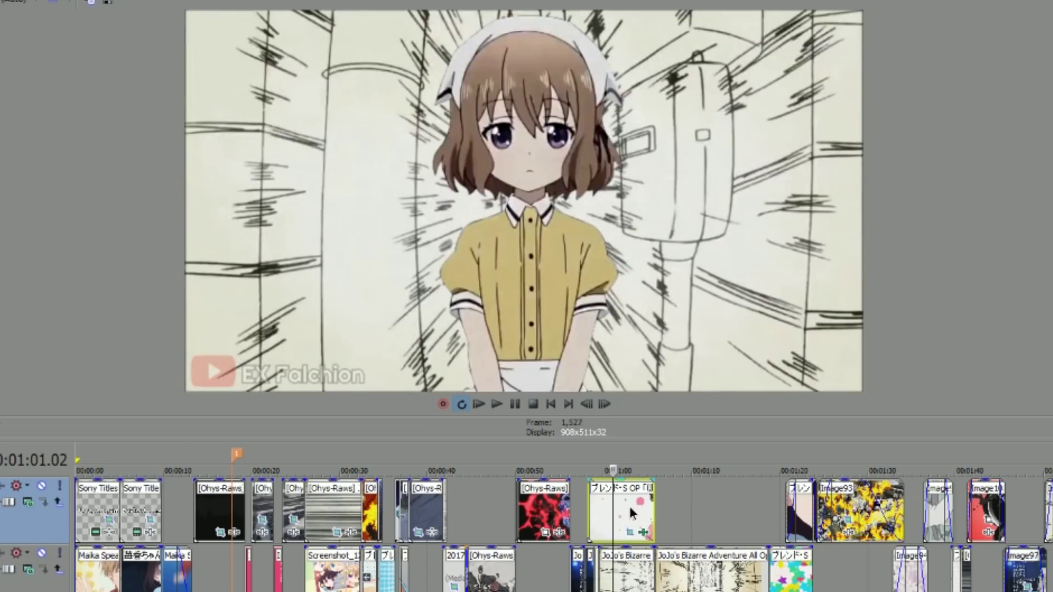
click(630, 509)
click(587, 514)
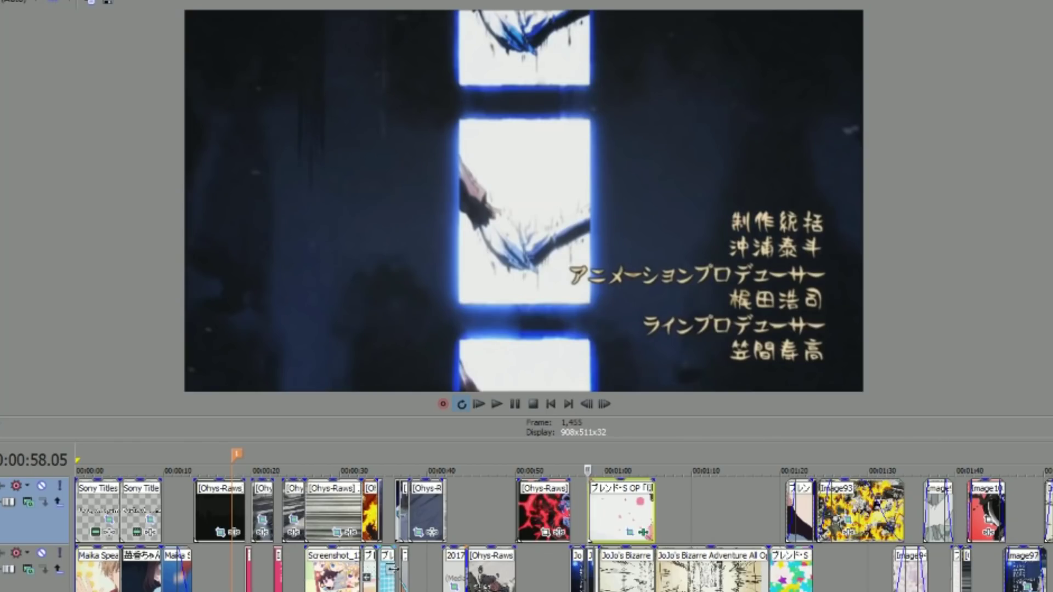
- Play the burning photo collage section, and examine the collage clip's mask path and keyframes at several frames
click(315, 566)
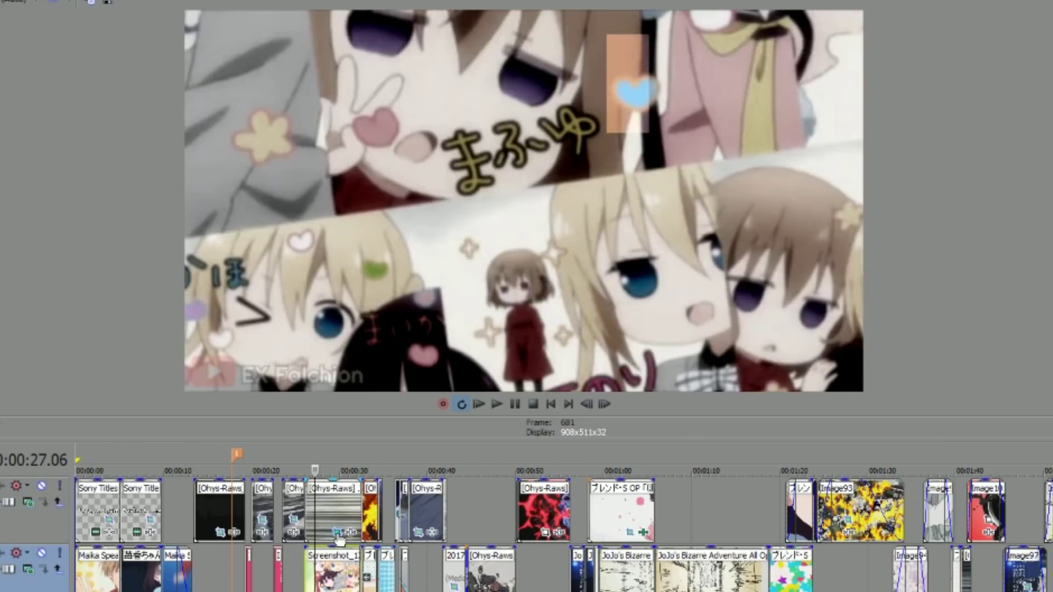
key(space)
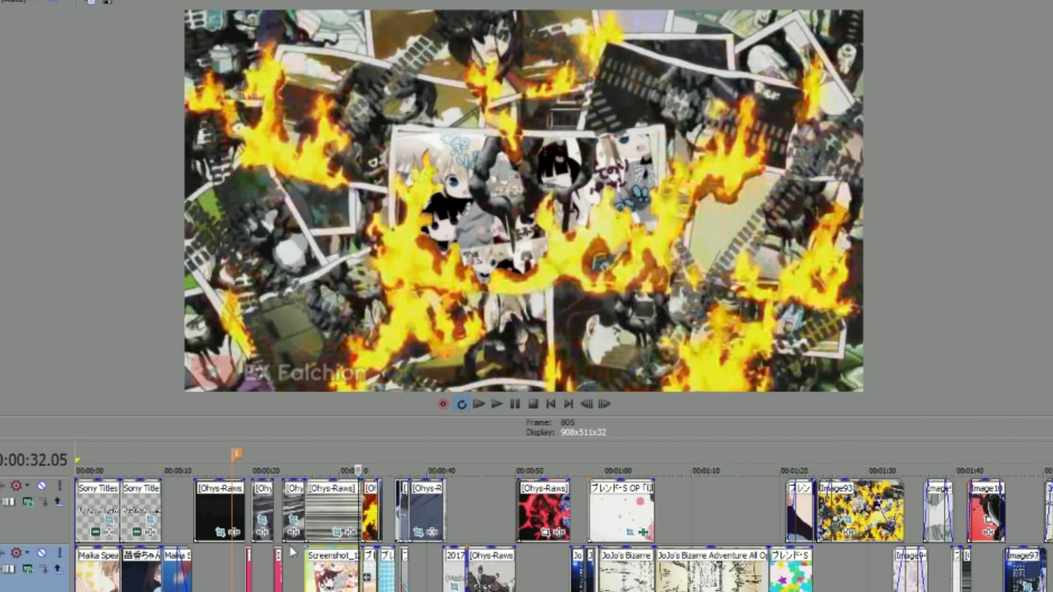
click(337, 532)
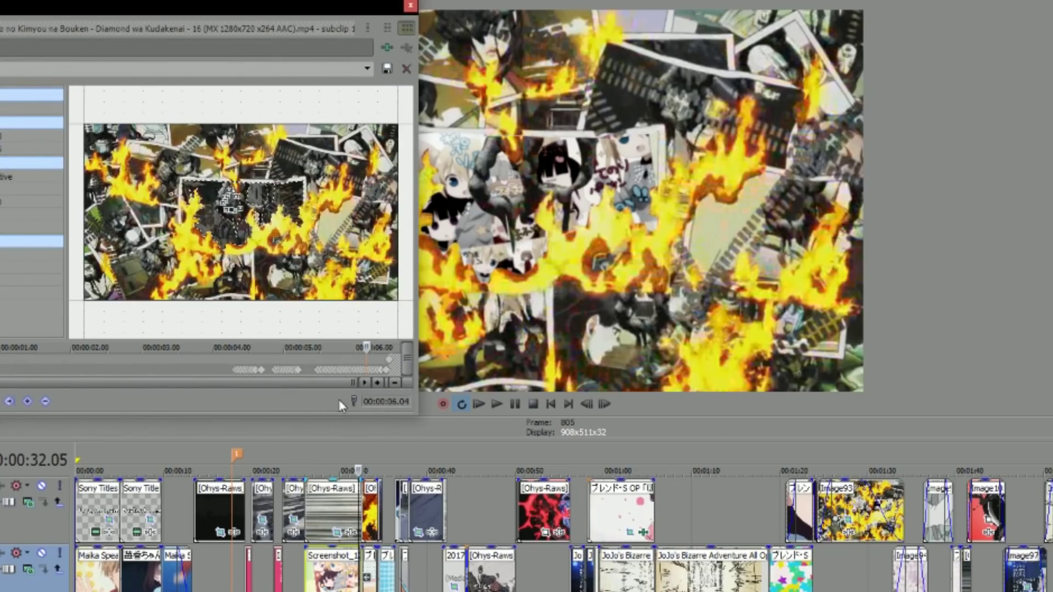
drag(365, 374, 377, 377)
scroll(273, 239, up, 5)
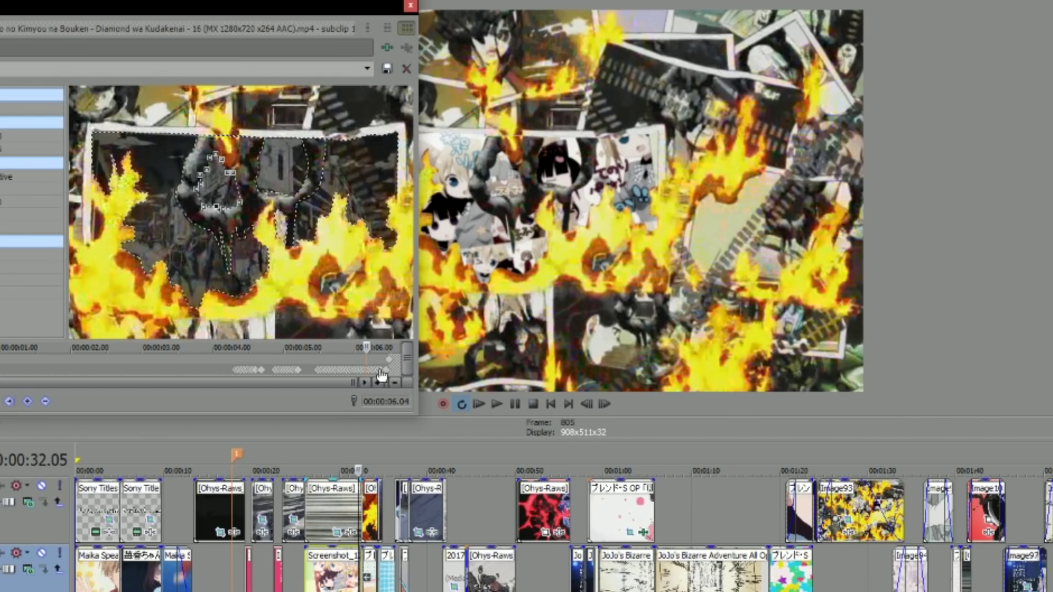
click(378, 377)
drag(365, 377, 345, 378)
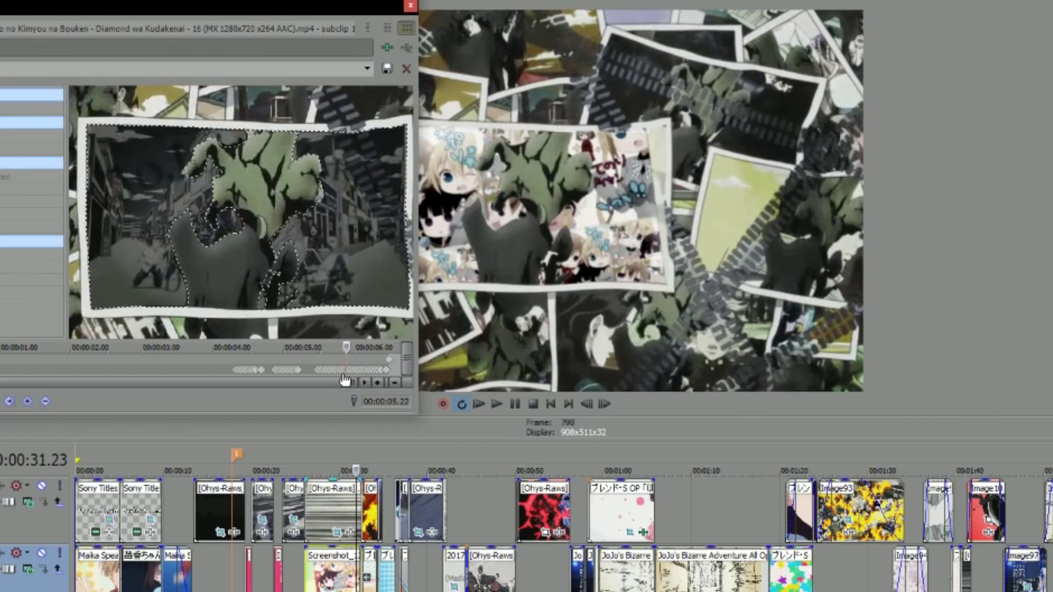
- Close the collage clip's mask settings and preview frames of the preceding clip and the burning photo collage
click(411, 5)
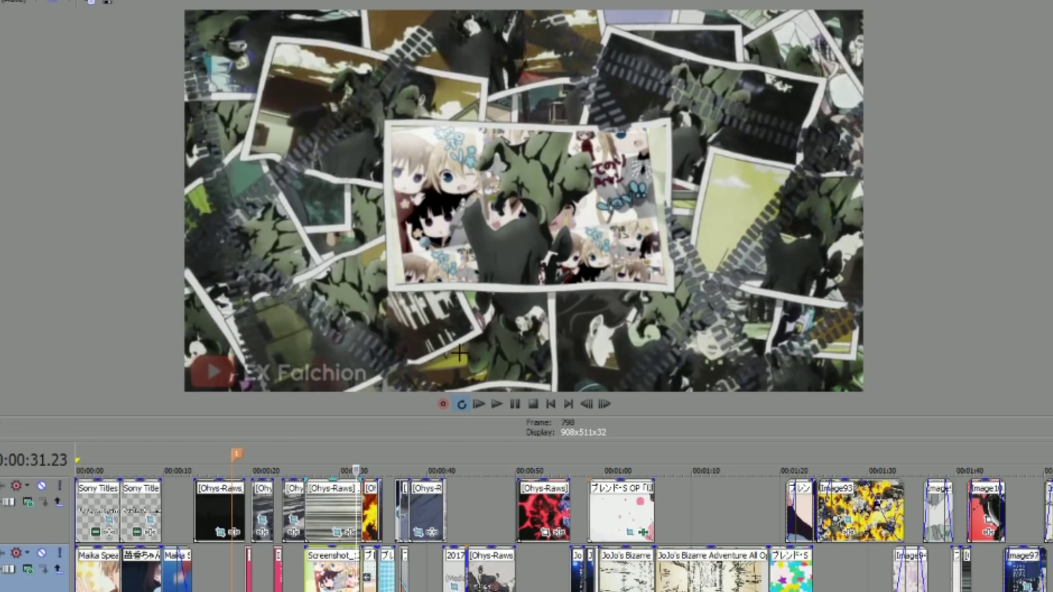
click(316, 504)
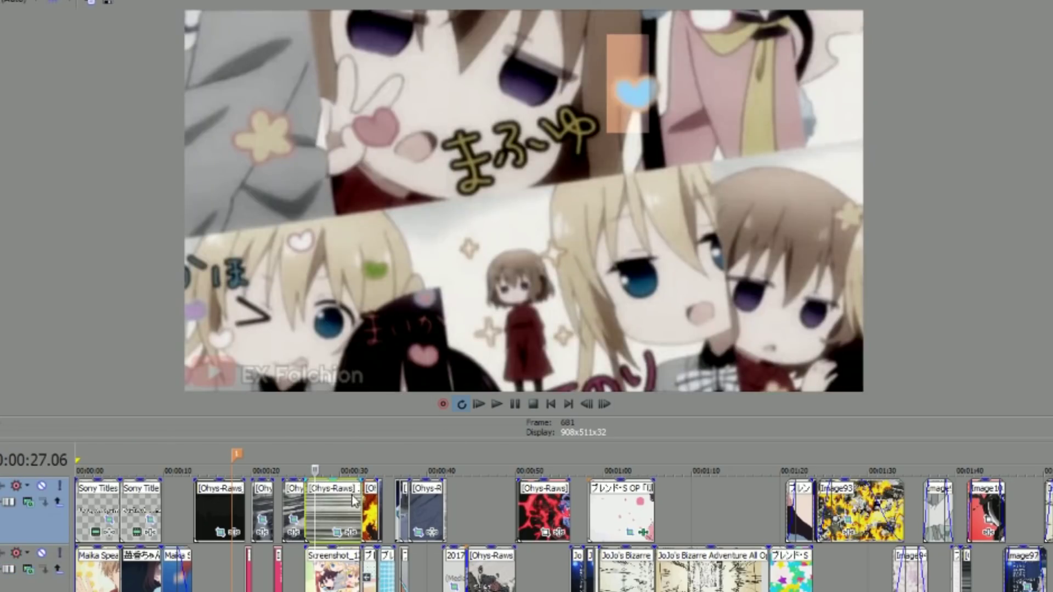
click(373, 503)
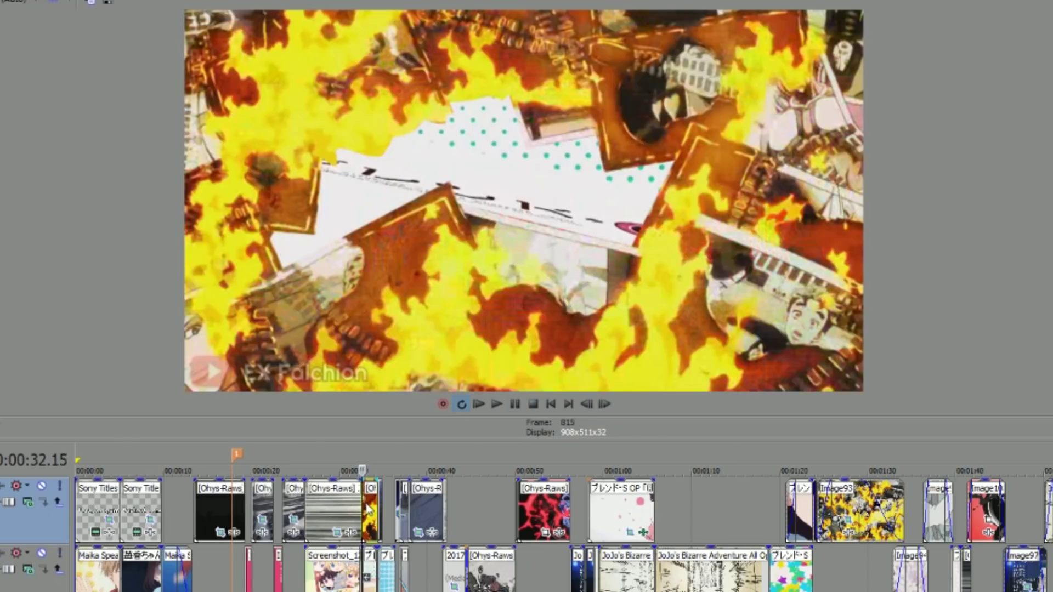
click(363, 503)
click(368, 510)
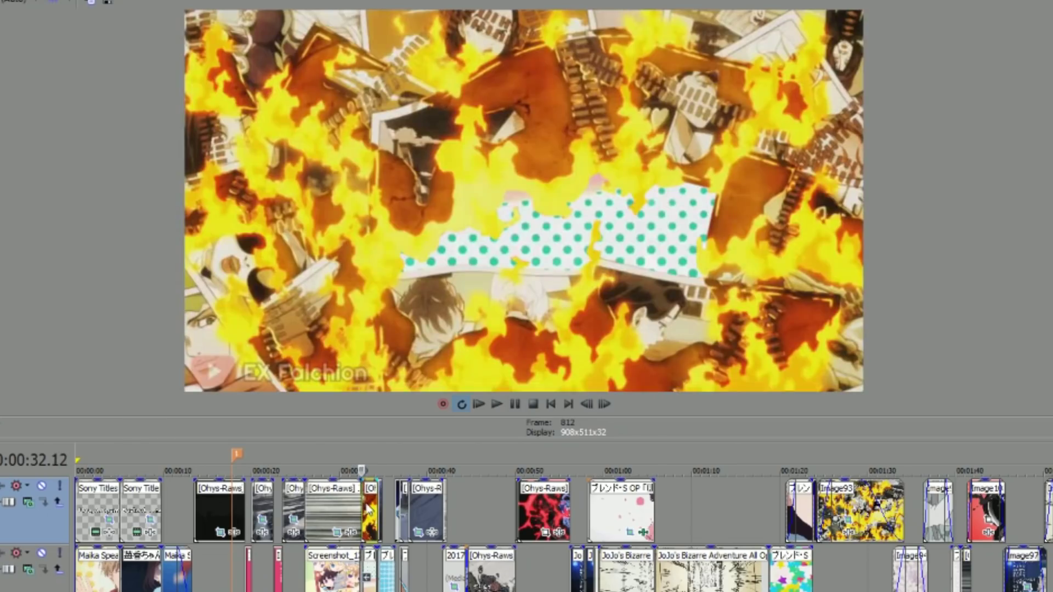
- Play the section from 00:00:46.01 through the maid character's appearance in front of the JoJo anchor emblem
click(481, 535)
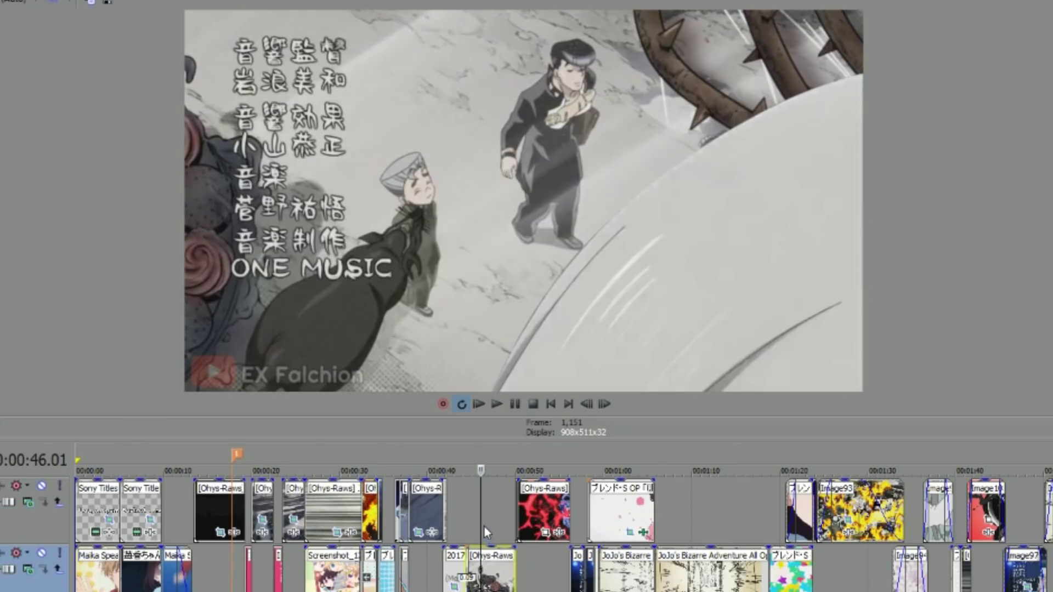
scroll(526, 535, up, 2)
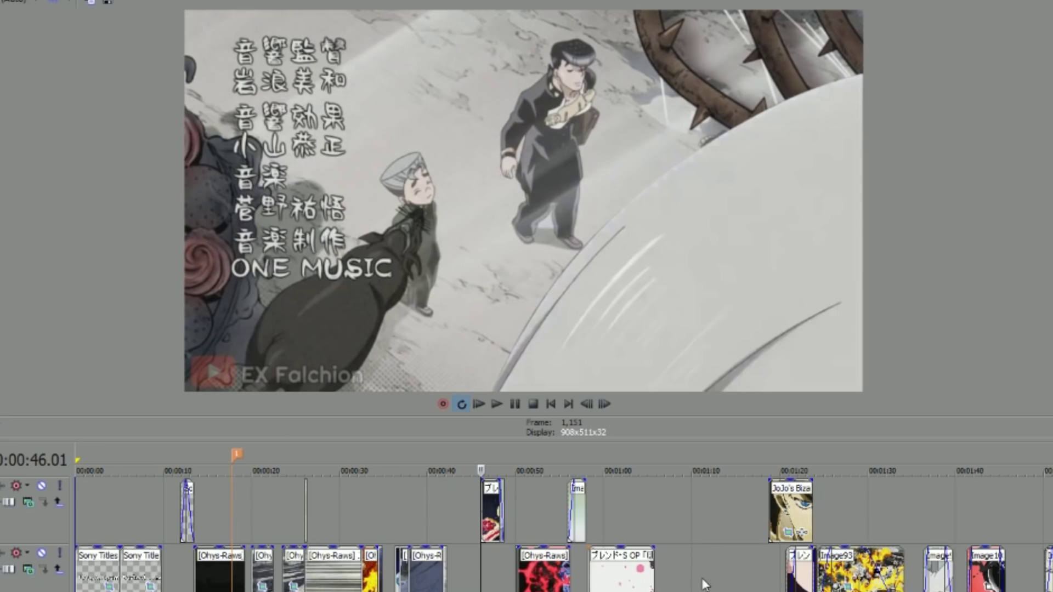
key(space)
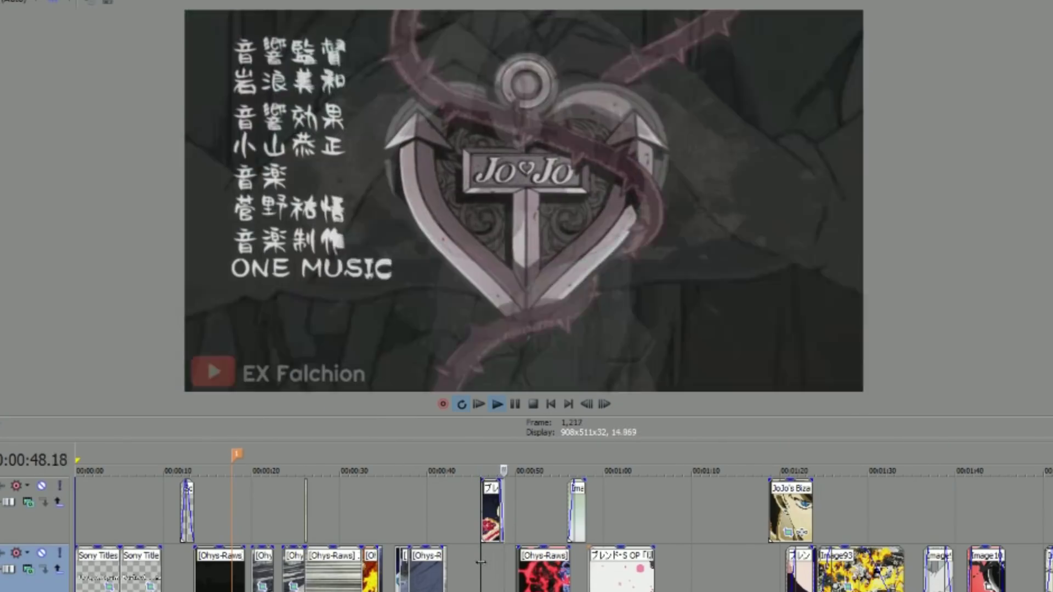
key(Return)
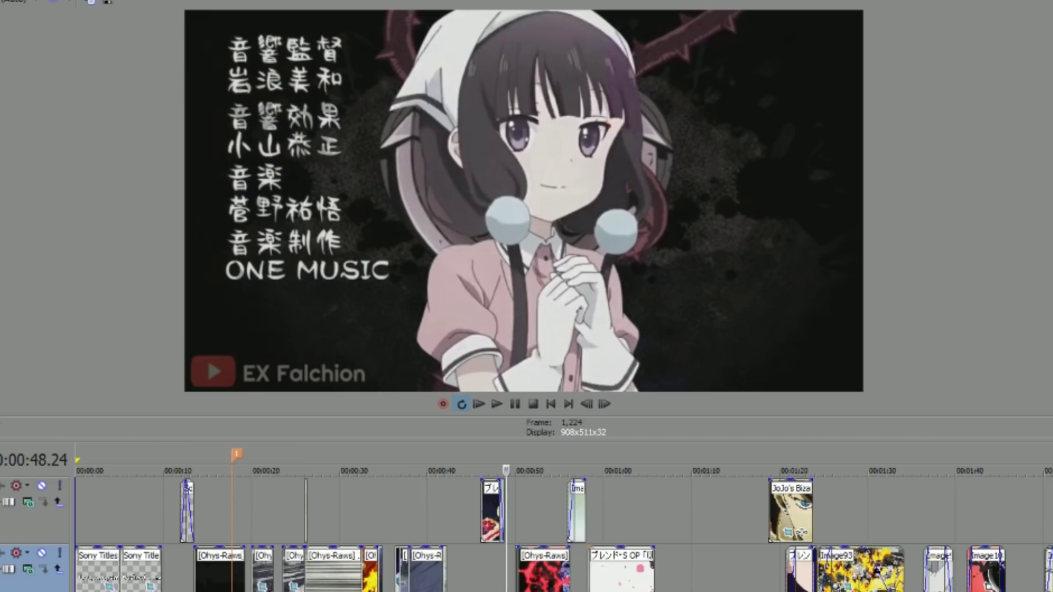
key(Up)
key(Up)
key(Up)
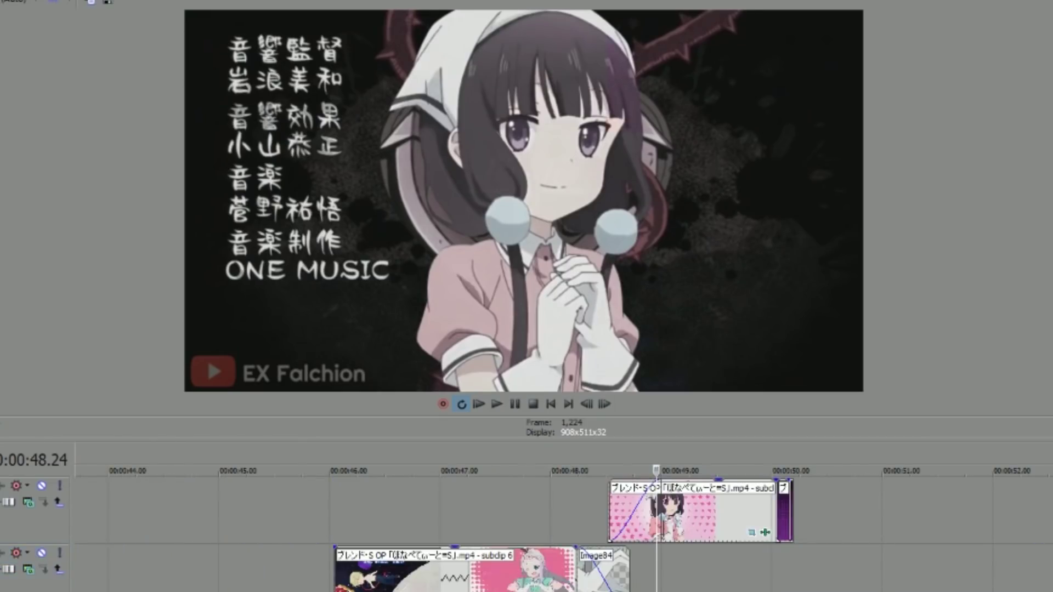
key(space)
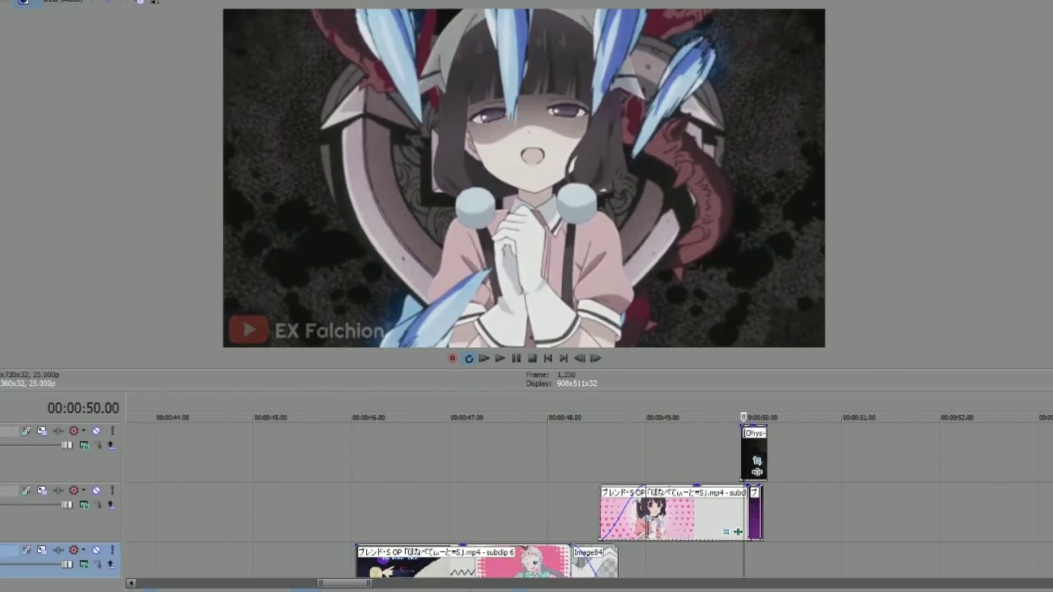
- Examine the mask around the blue claws at the start of the short JoJo overlay clip, and close its settings
scroll(587, 499, down, 1)
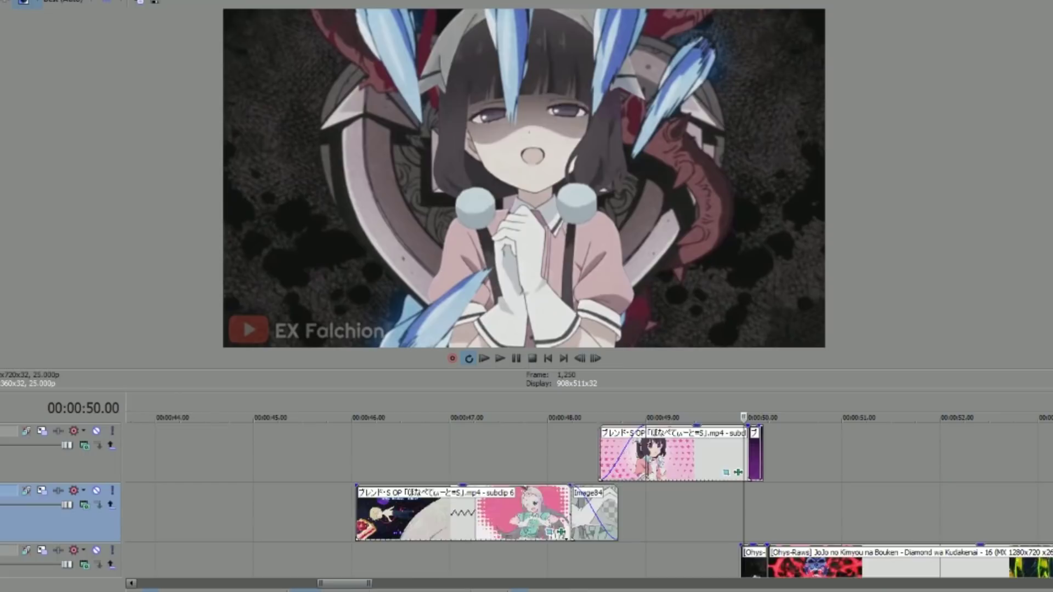
scroll(821, 512, up, 1)
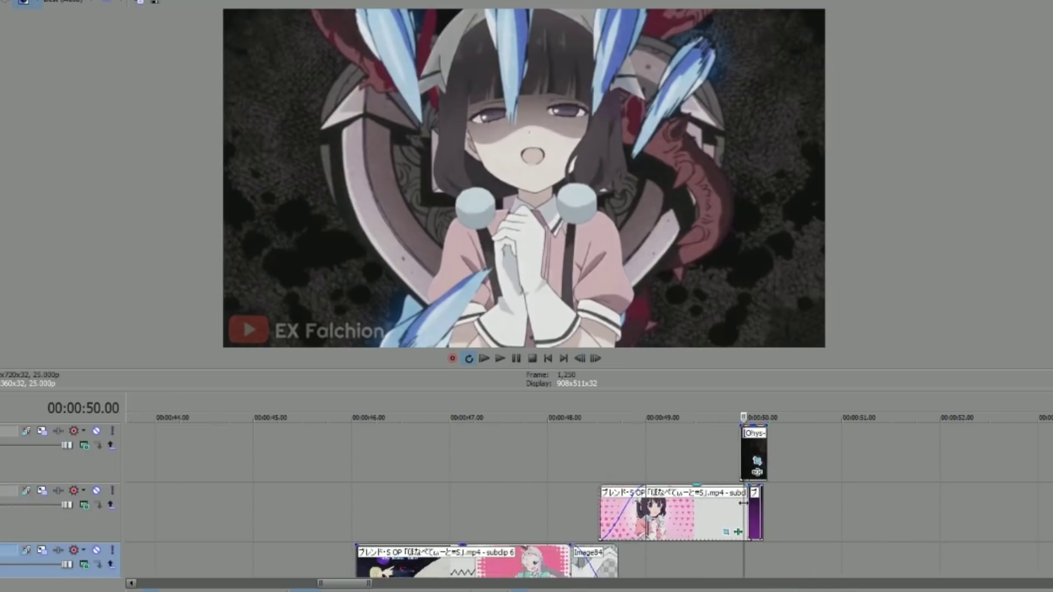
click(750, 477)
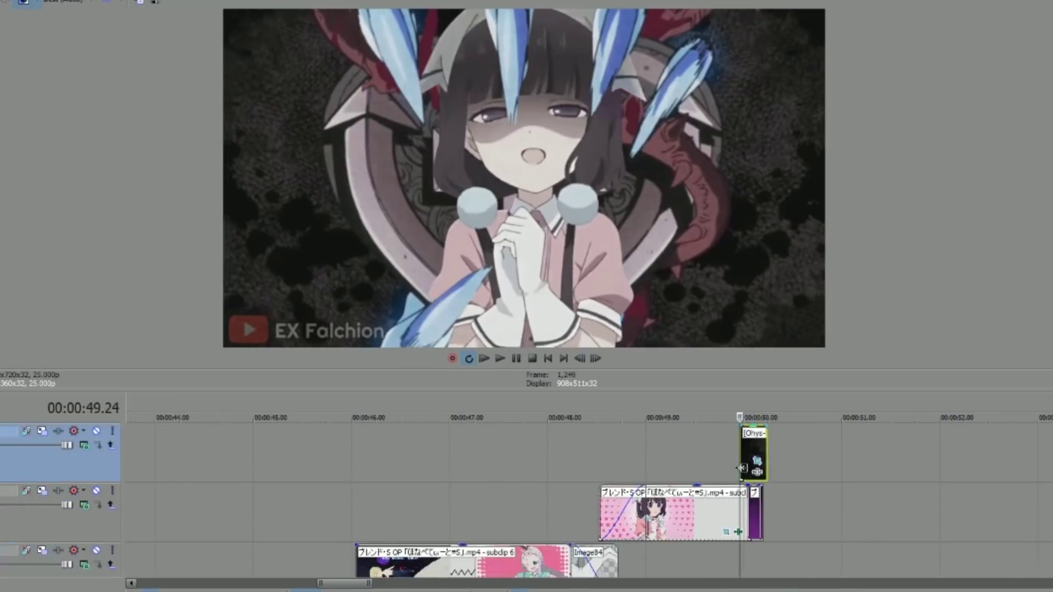
click(757, 461)
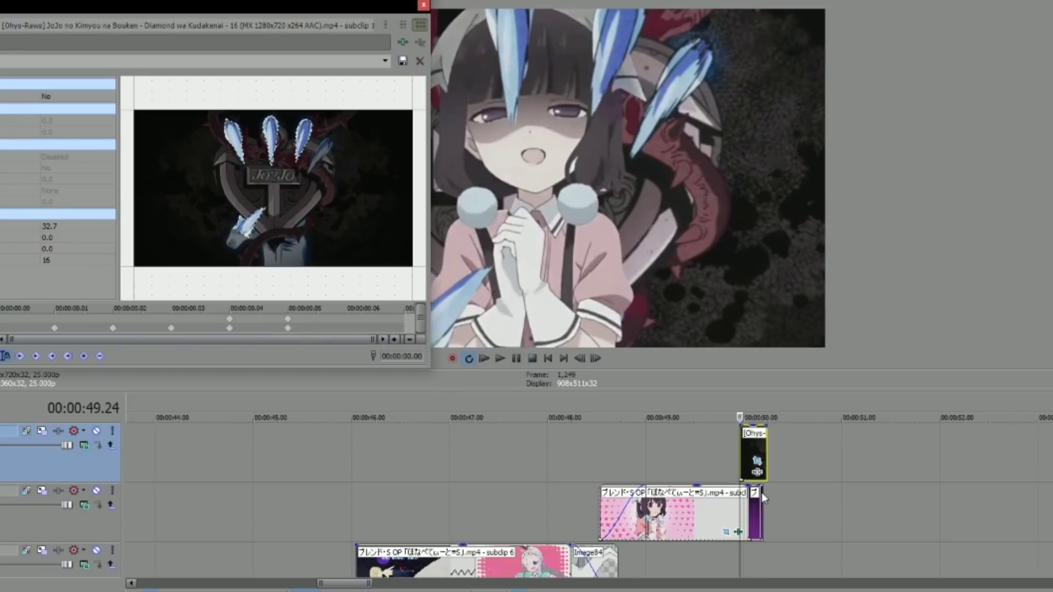
click(423, 5)
- Examine the overlay clip's mask at 00:00:50.04 and at its red-background keyframe, and close the mask settings
scroll(548, 494, down, 1)
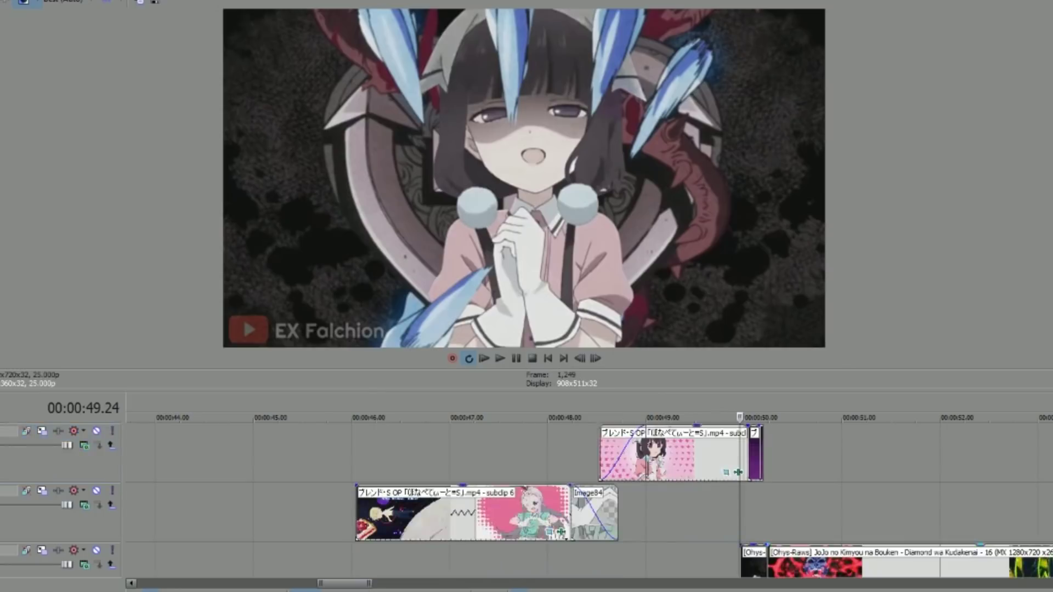
click(759, 576)
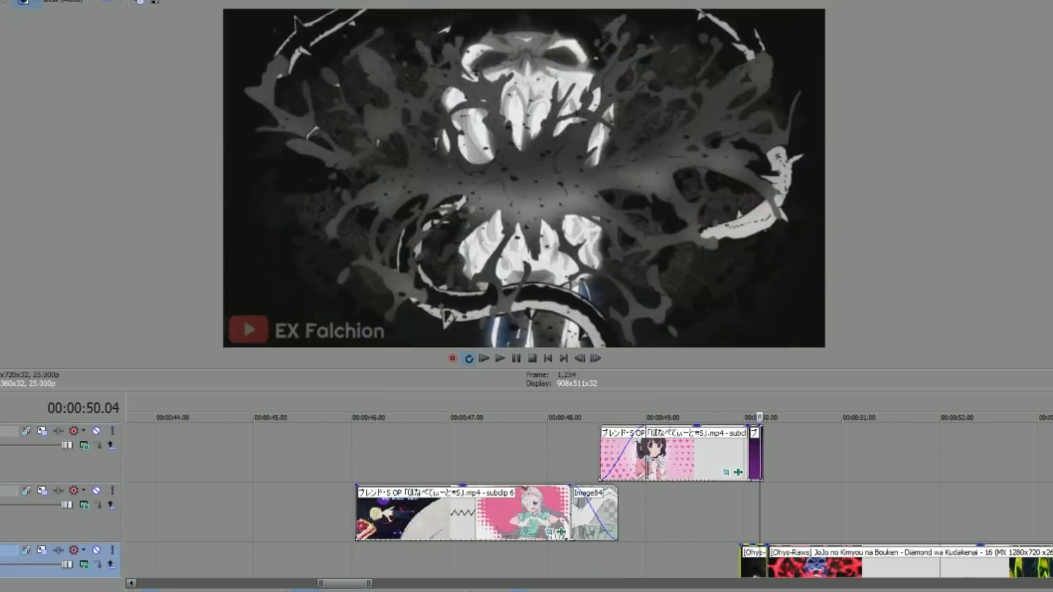
scroll(548, 493, up, 2)
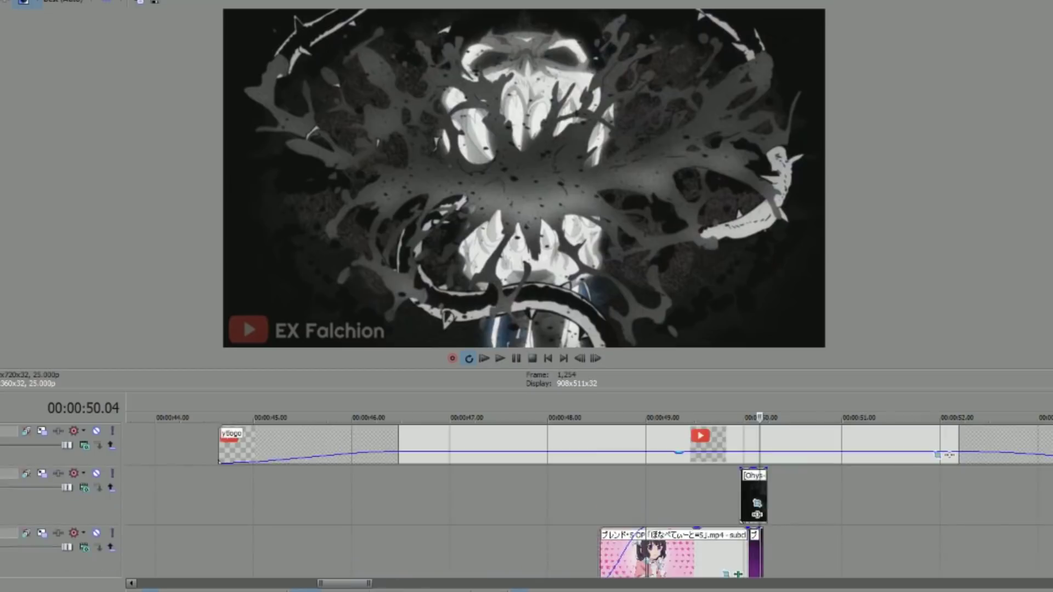
click(757, 503)
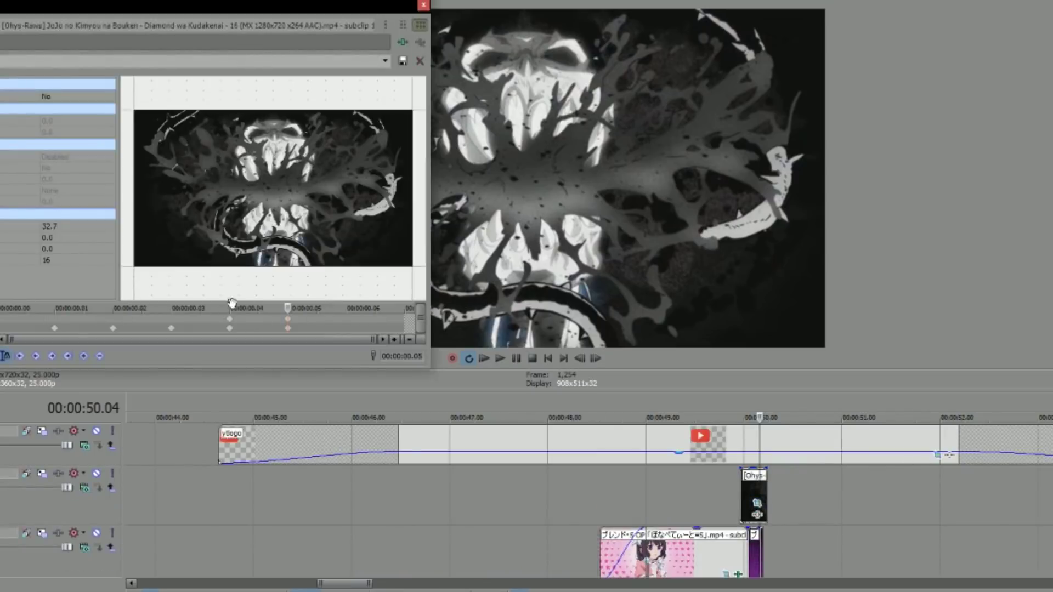
click(171, 328)
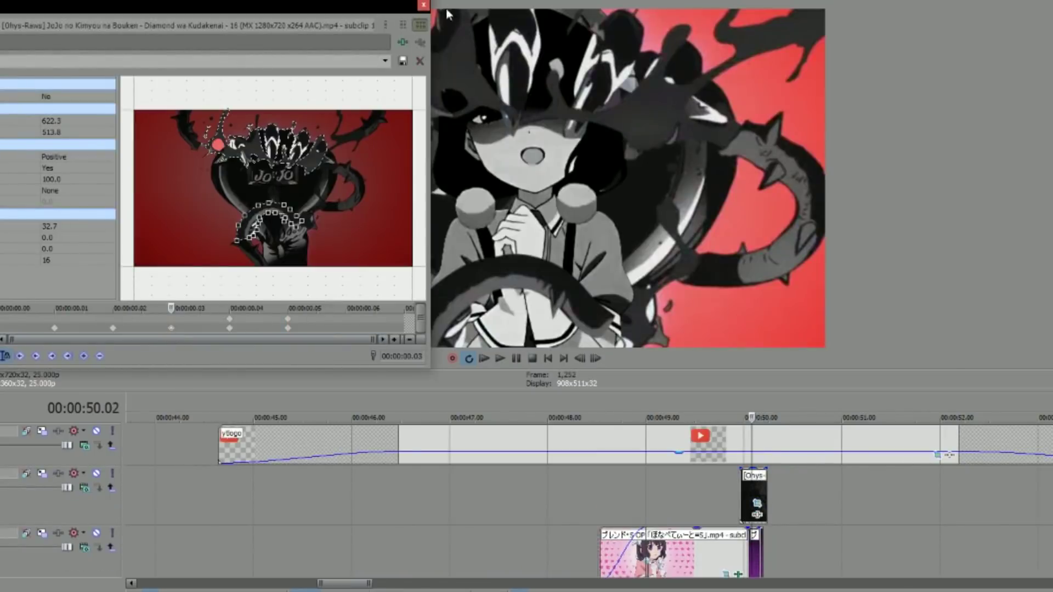
click(424, 5)
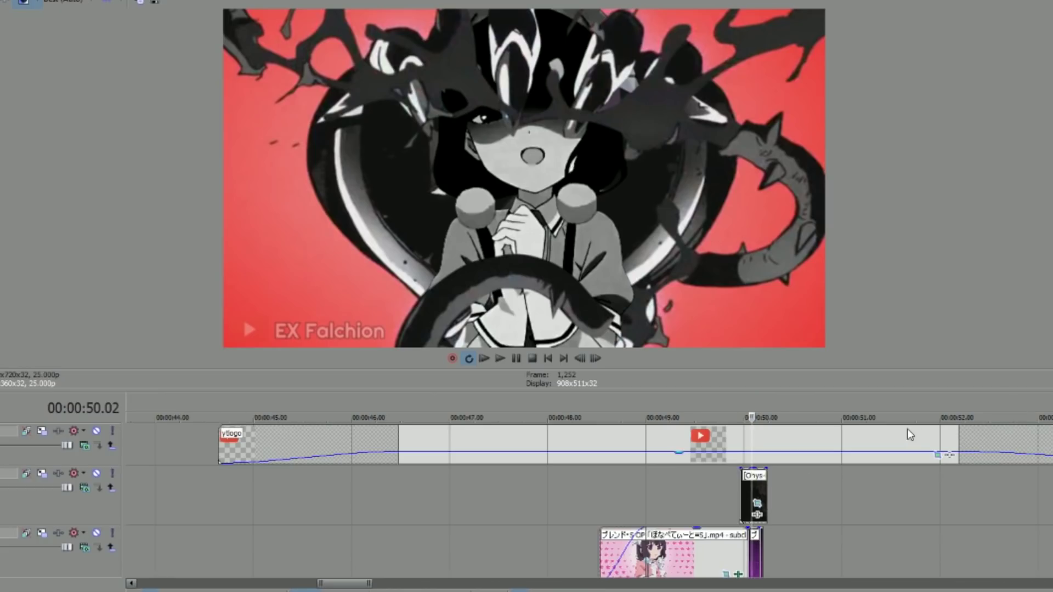
- Play the maid and emblem composite and step through it frame by frame to 00:00:50.00
click(744, 501)
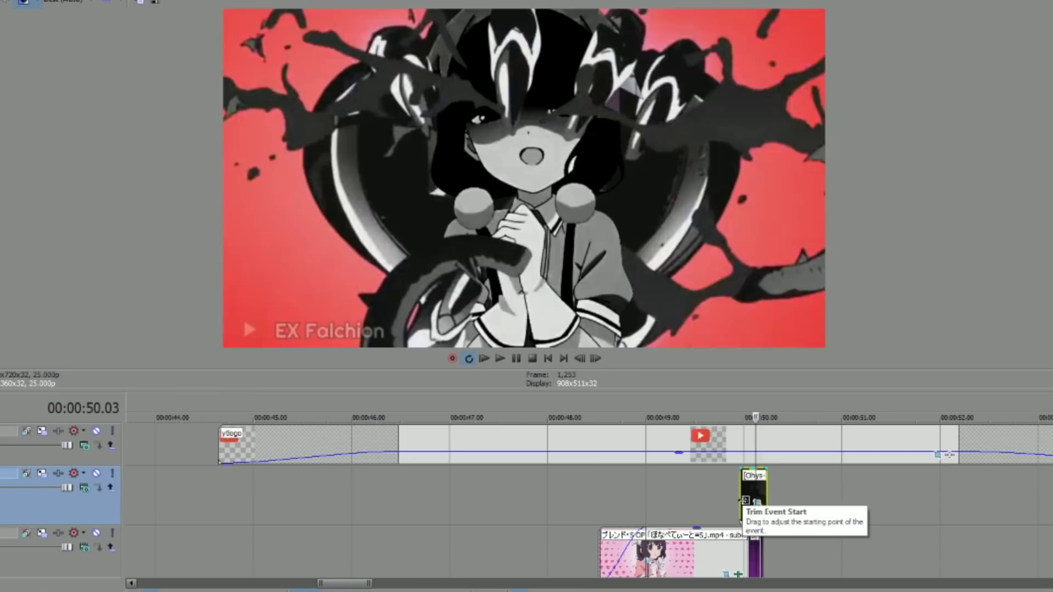
click(599, 504)
key(space)
key(space)
key(Left)
key(Left)
key(Left)
key(Left)
key(Left)
key(Left)
key(Left)
key(Right)
key(Right)
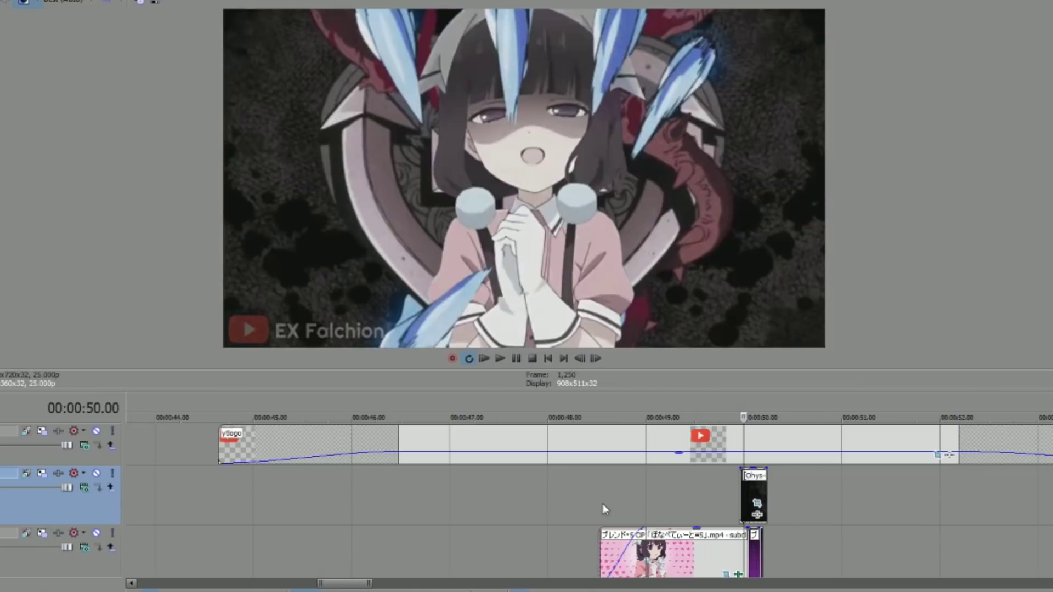
- Preview the following scenes at 00:00:53.20 and at 00:00:57.00, where the Image91 clip overlays the bench
drag(371, 584, 387, 584)
scroll(732, 455, down, 1)
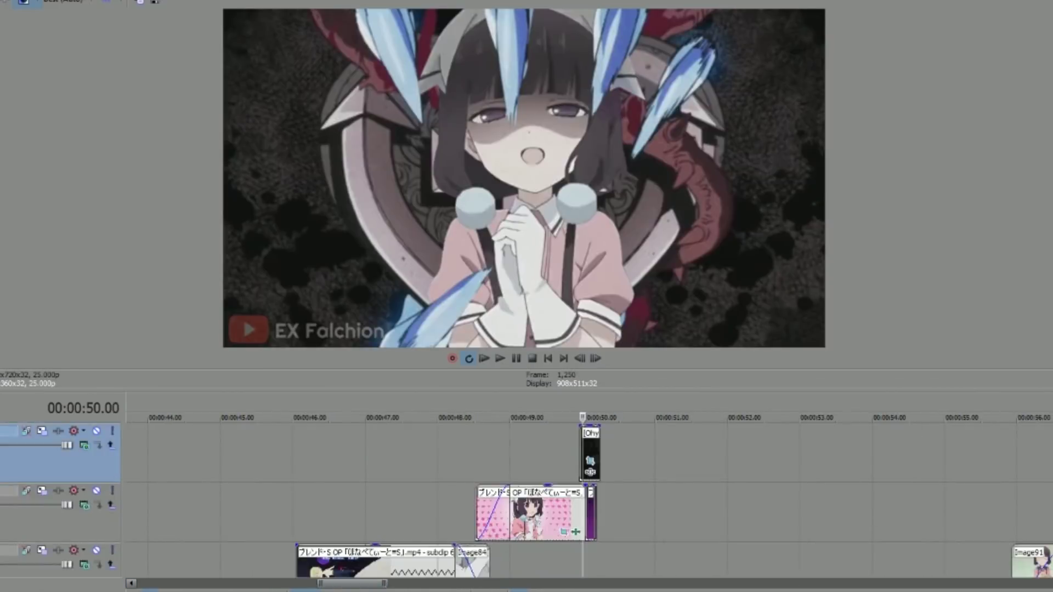
scroll(733, 454, down, 1)
click(858, 479)
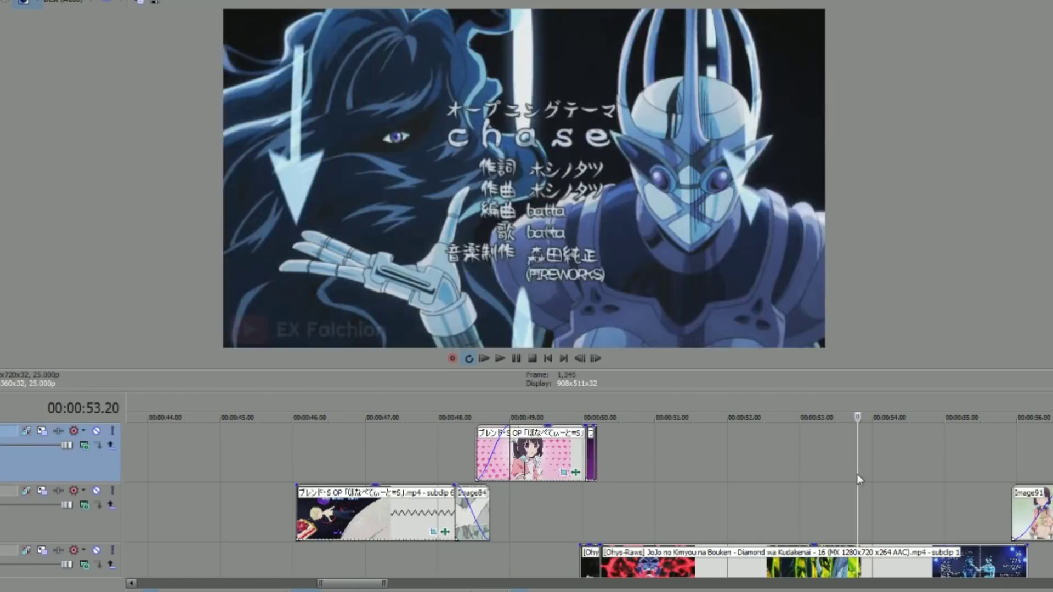
drag(386, 584, 410, 584)
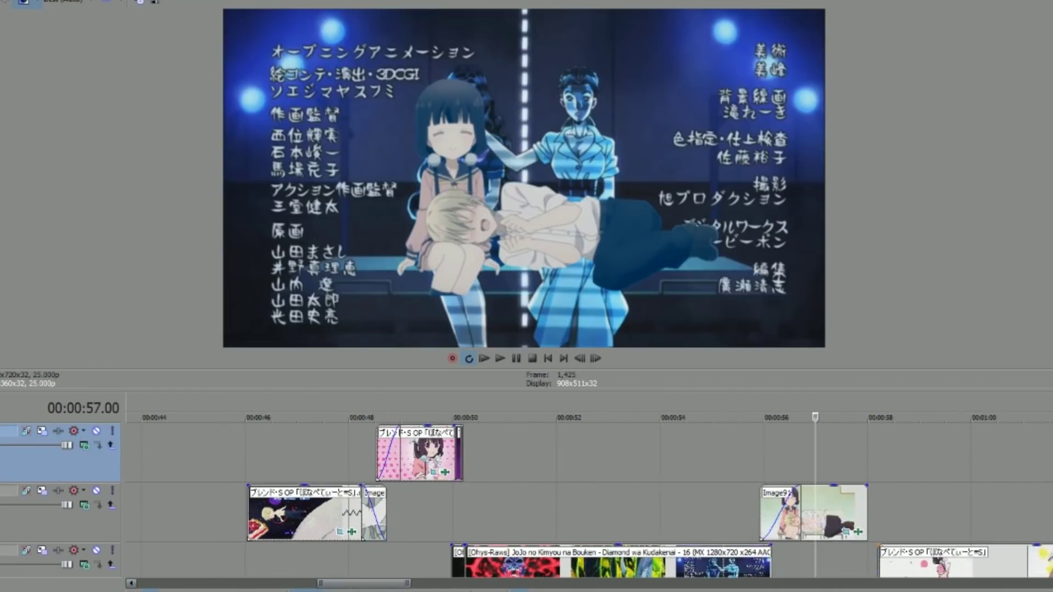
- Search the computer for "va" and switch to the Vanishment Za Warudo project
key(super)
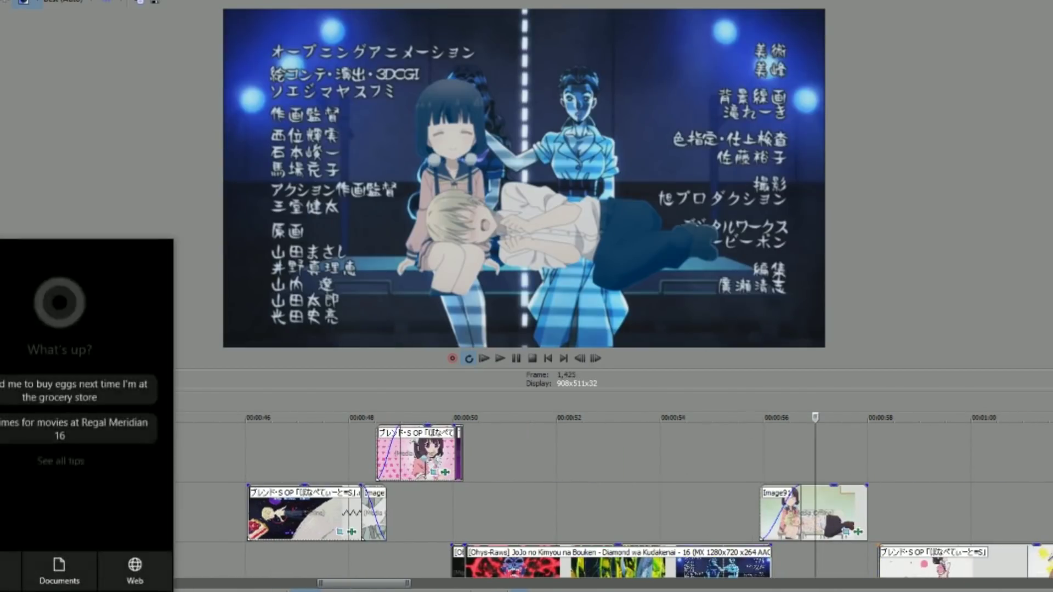
text(va)
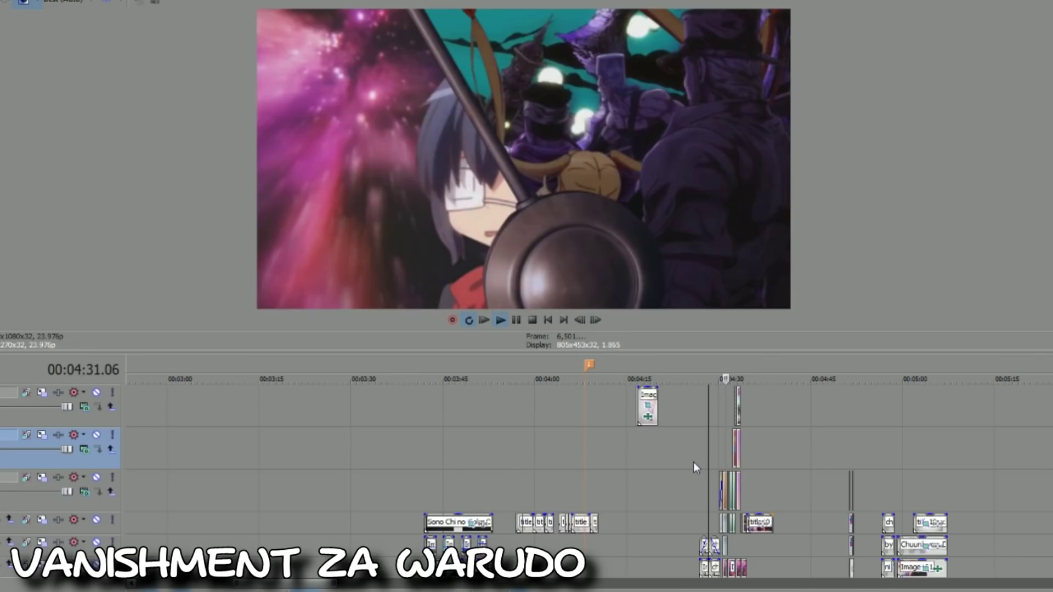
key(Return)
- Preview the crowd scene at 00:04:28.10 and 00:04:26.21, and play the section from 00:04:23.02
click(713, 458)
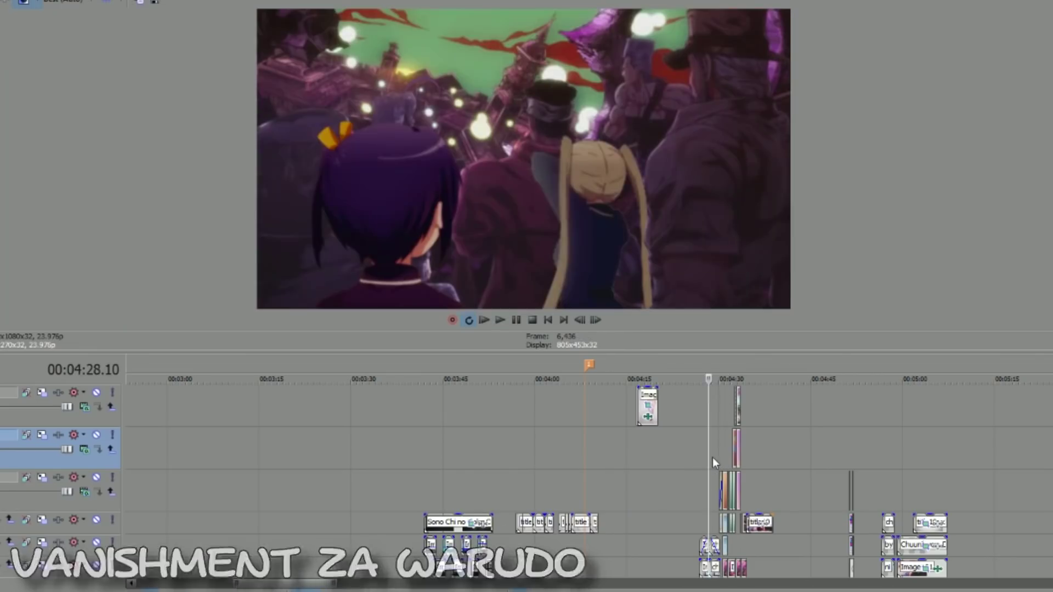
click(700, 486)
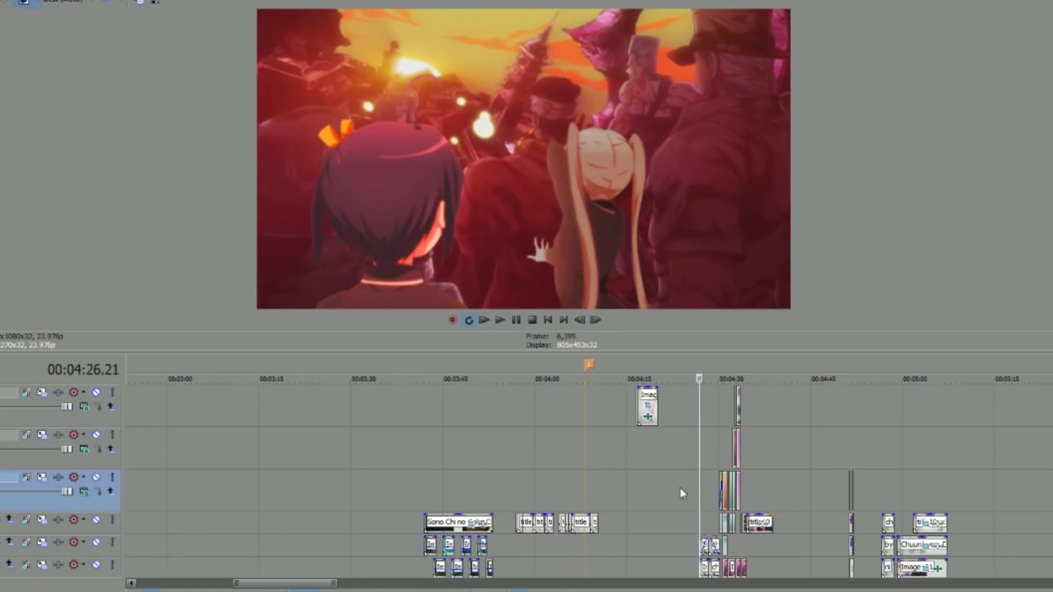
click(676, 483)
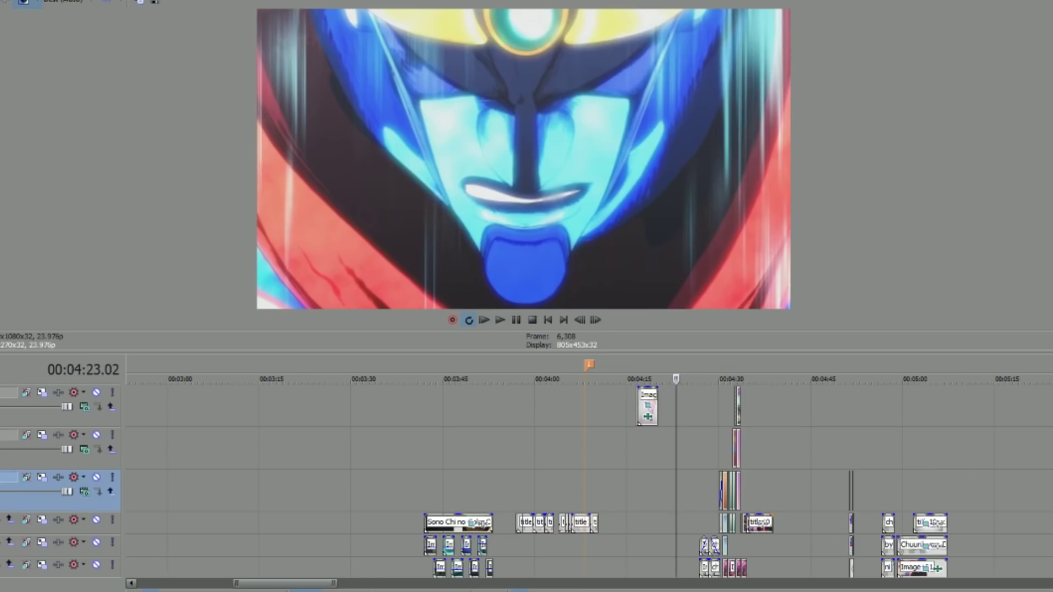
scroll(677, 482, down, 2)
key(space)
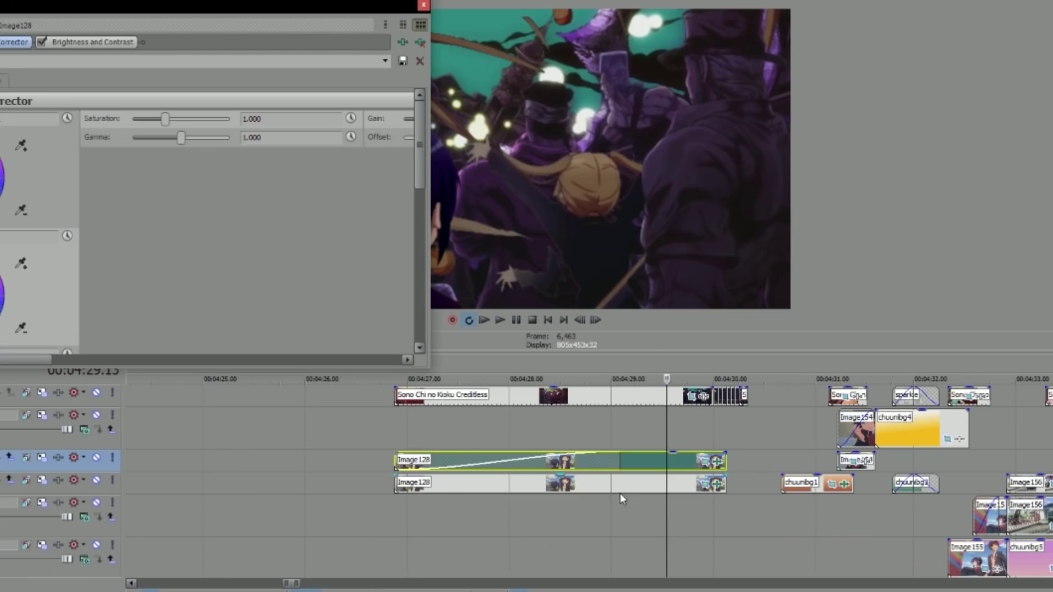
- Examine Image128's Color Corrector settings with the chuunidusk preset, and preview the clip's changing colors from its start to near its end
click(620, 486)
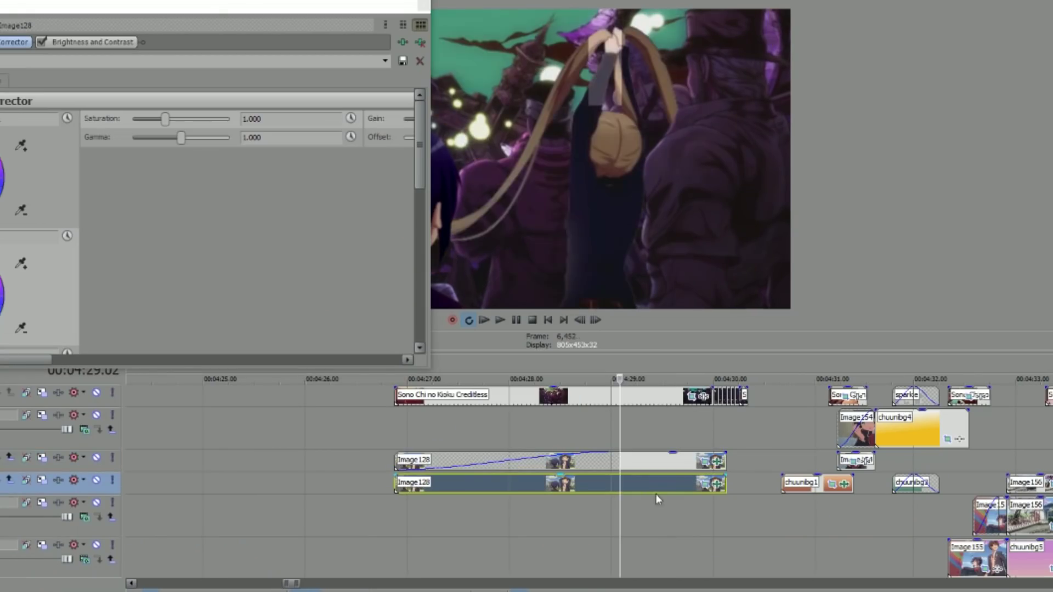
drag(306, 10, 384, 90)
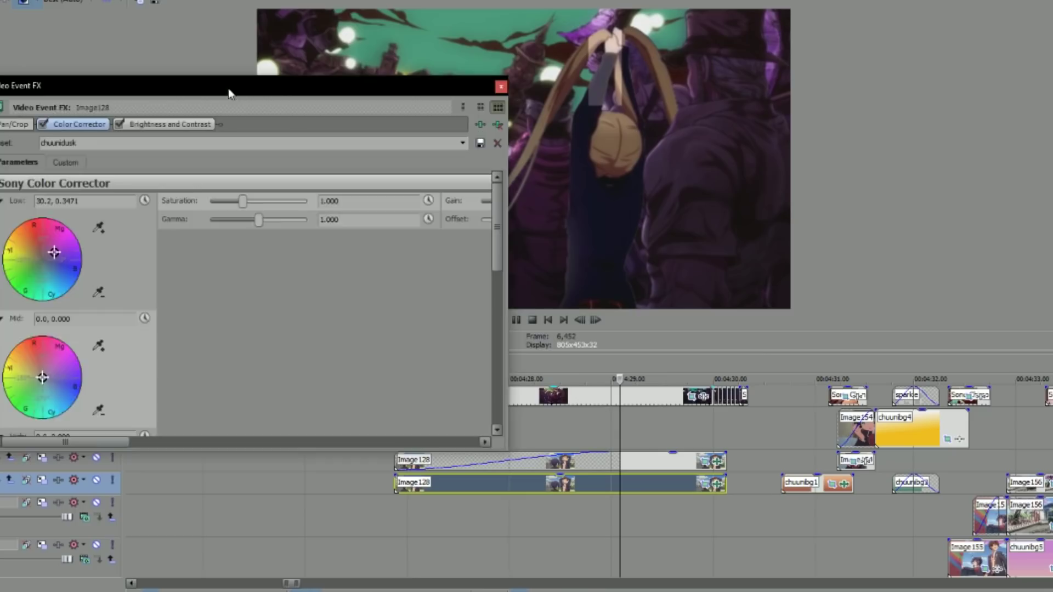
drag(229, 93, 147, 96)
click(397, 506)
click(568, 509)
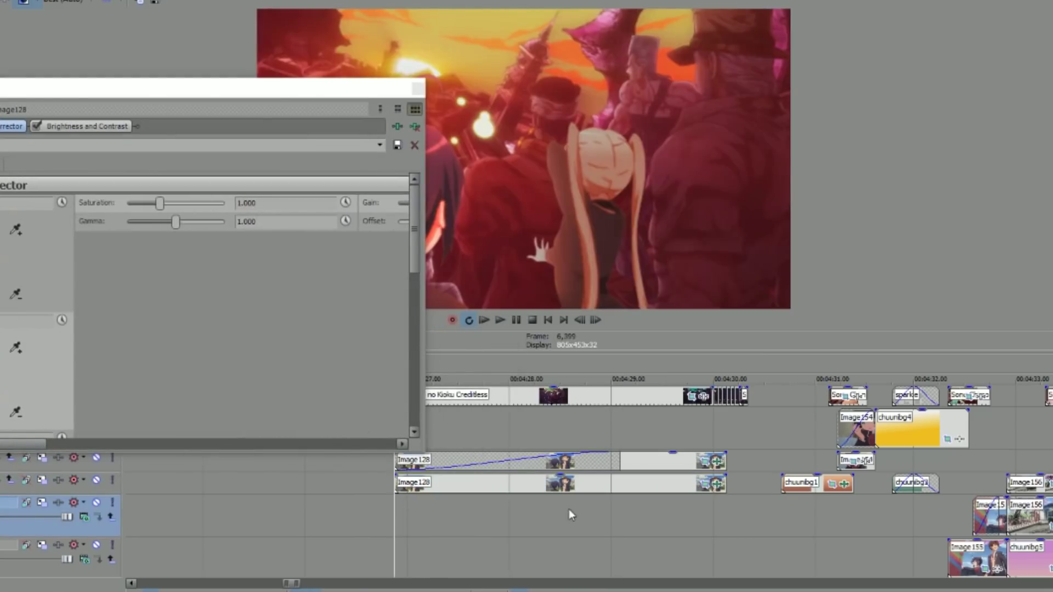
click(646, 510)
click(701, 509)
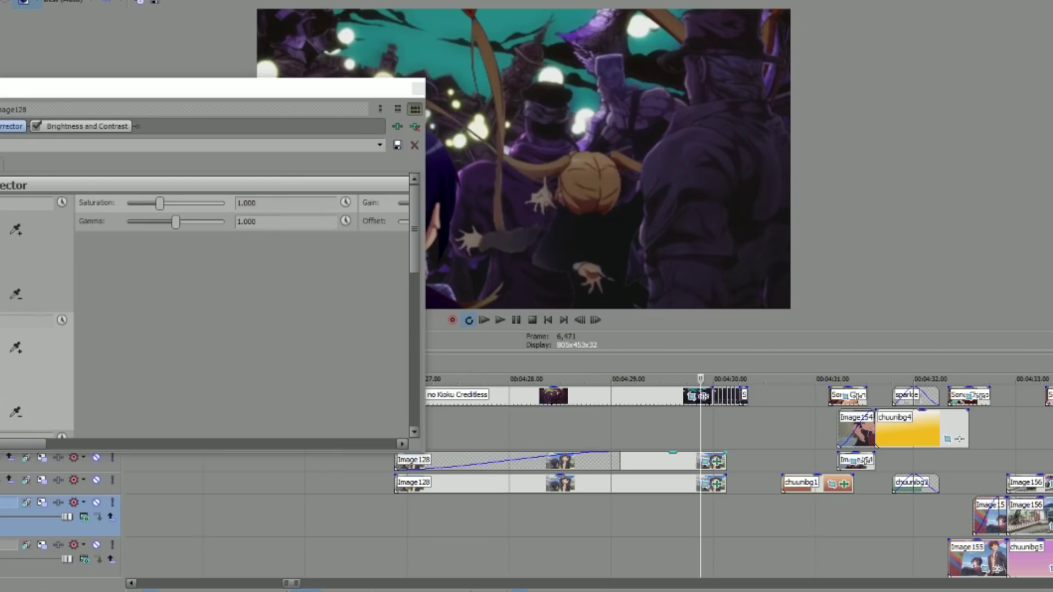
- Compare the Image128 clip's colors at its start and near its end, close its effects settings, and preview the scene at 00:04:30.00
click(416, 492)
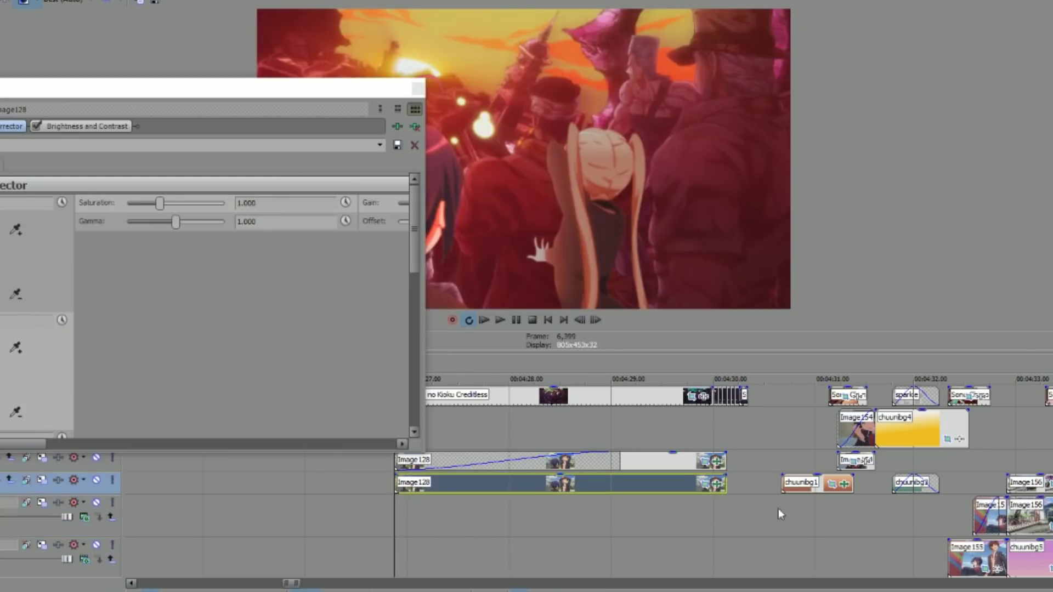
click(715, 486)
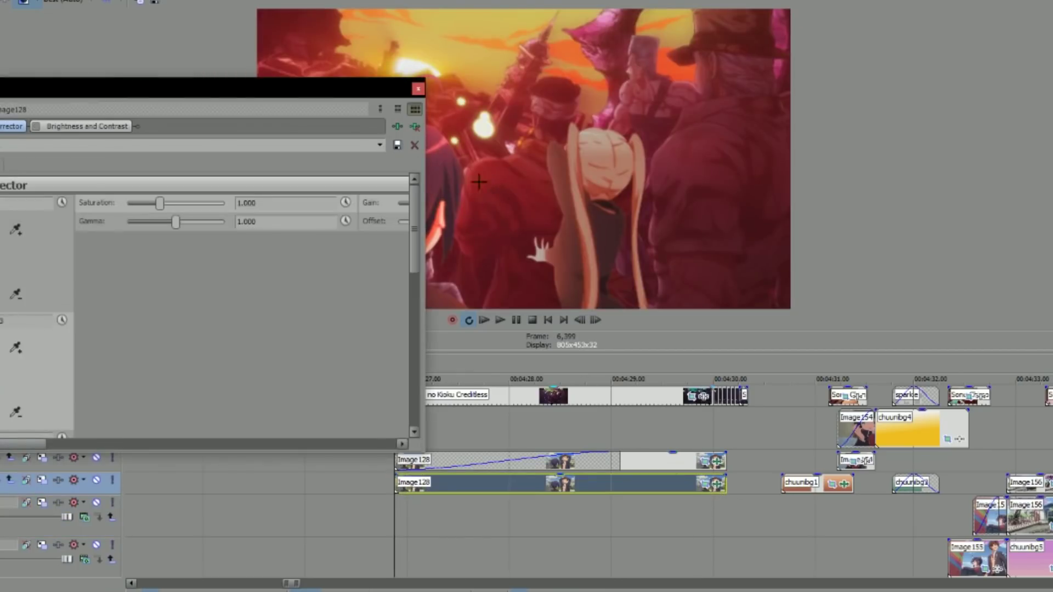
click(418, 89)
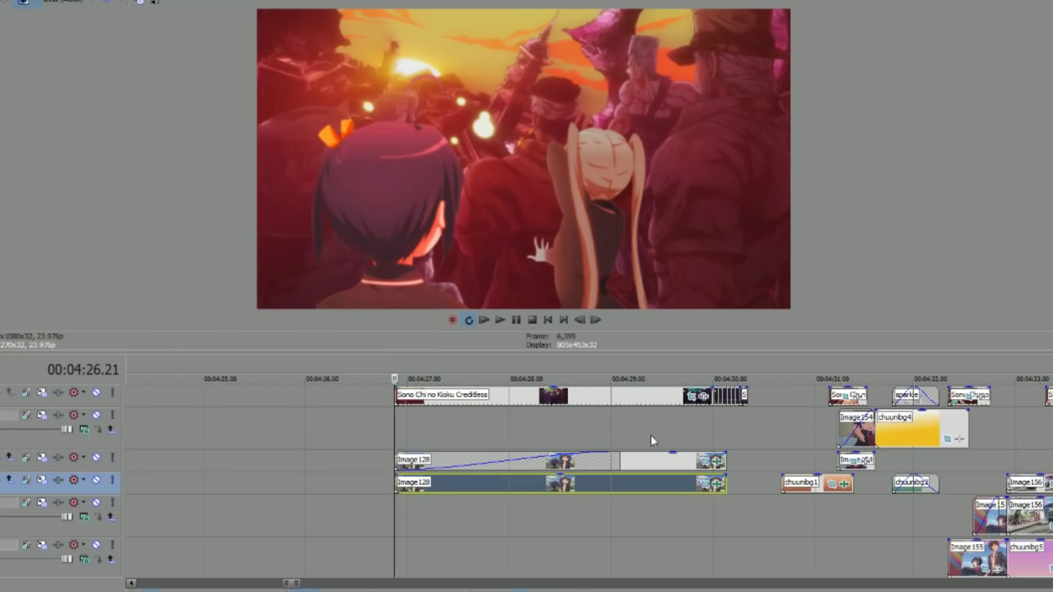
click(713, 434)
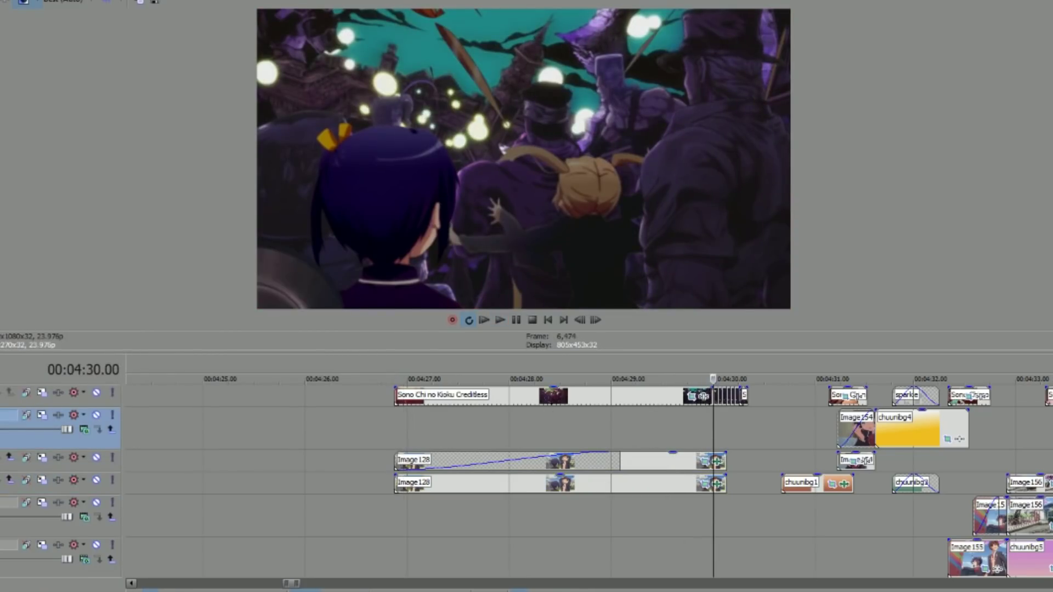
- Play the crowd scene from the start of the Image129 clip to 00:04:30.01
scroll(589, 481, down, 6)
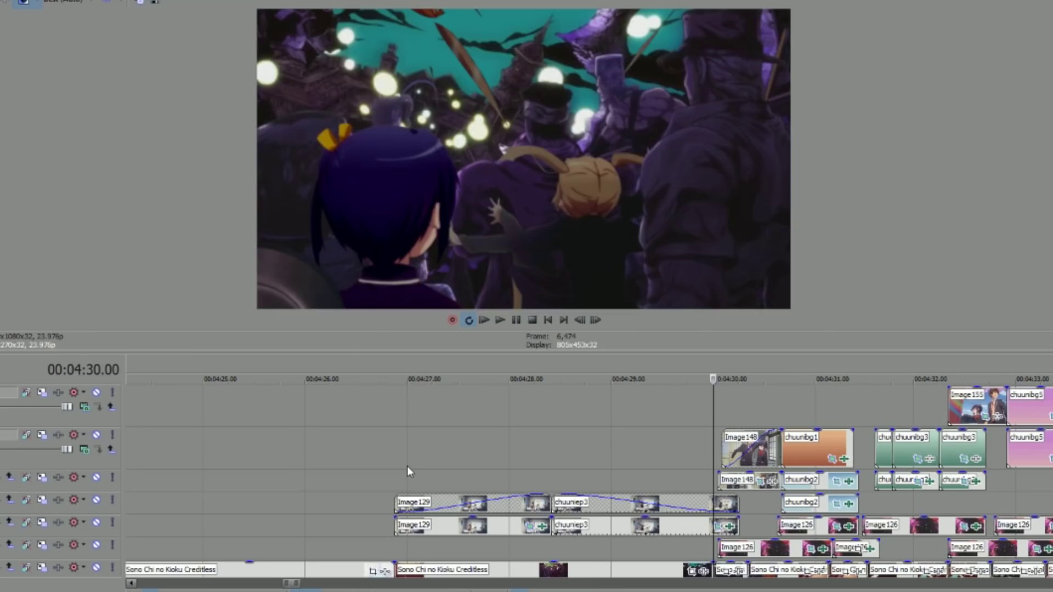
click(406, 469)
key(space)
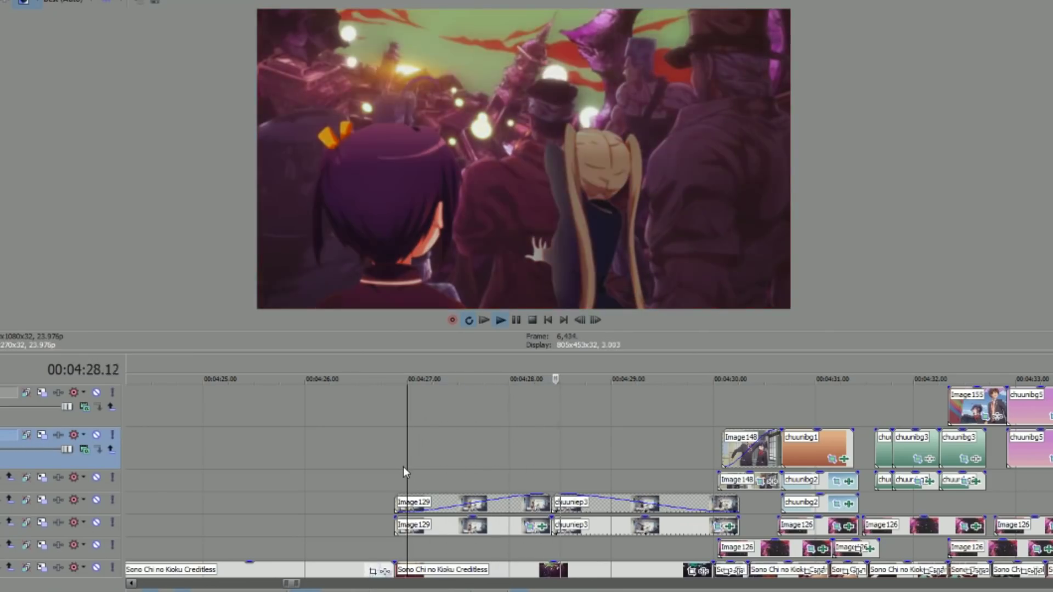
key(Return)
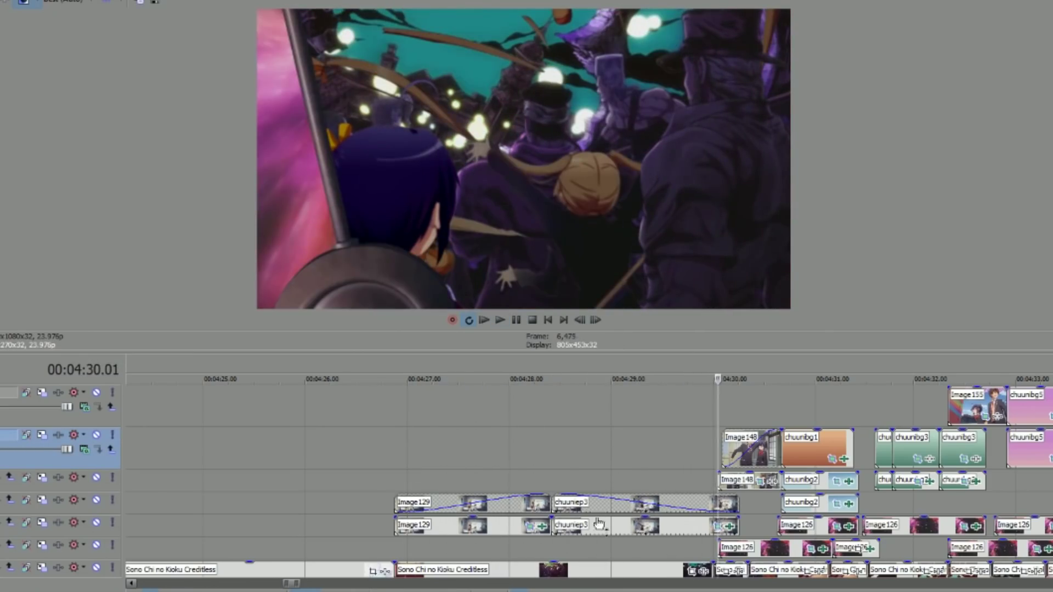
- Preview the chuuniep3 clip at 00:04:29.17, and examine its frame-by-frame mask keyframes in Event Pan/Crop
click(684, 529)
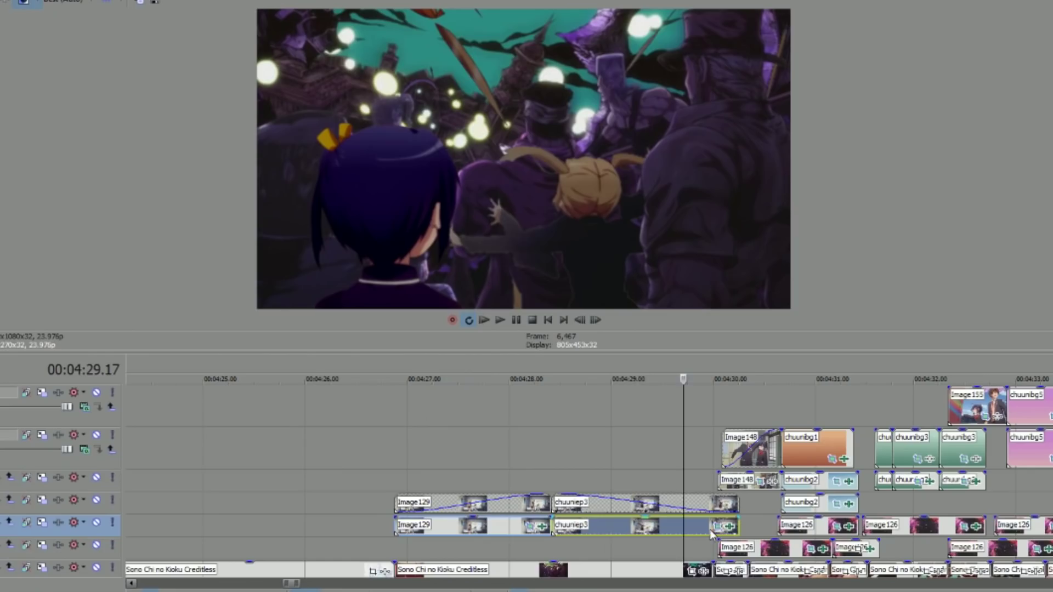
click(729, 527)
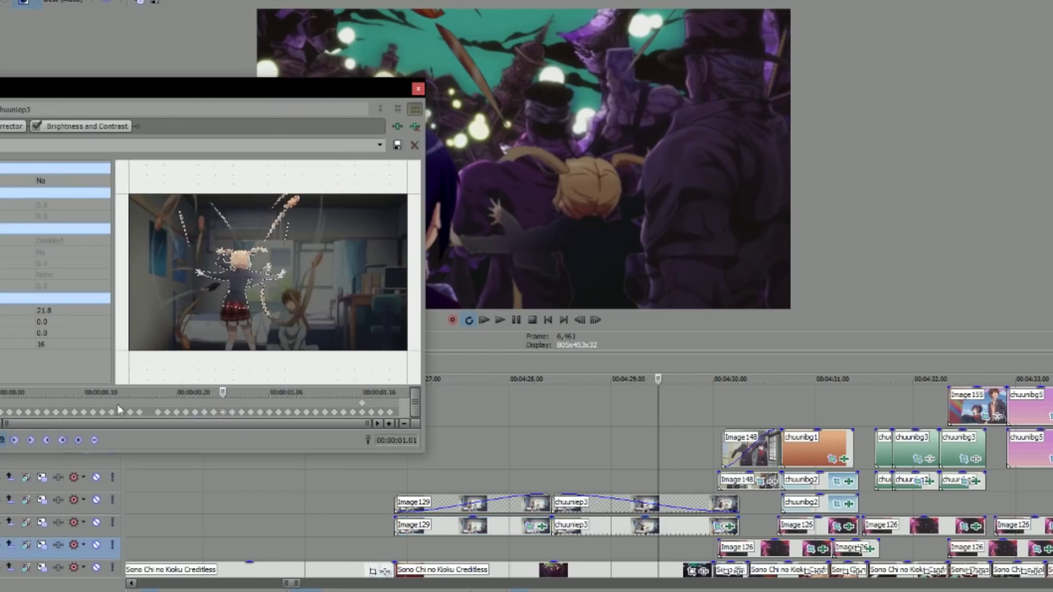
key(space)
click(418, 89)
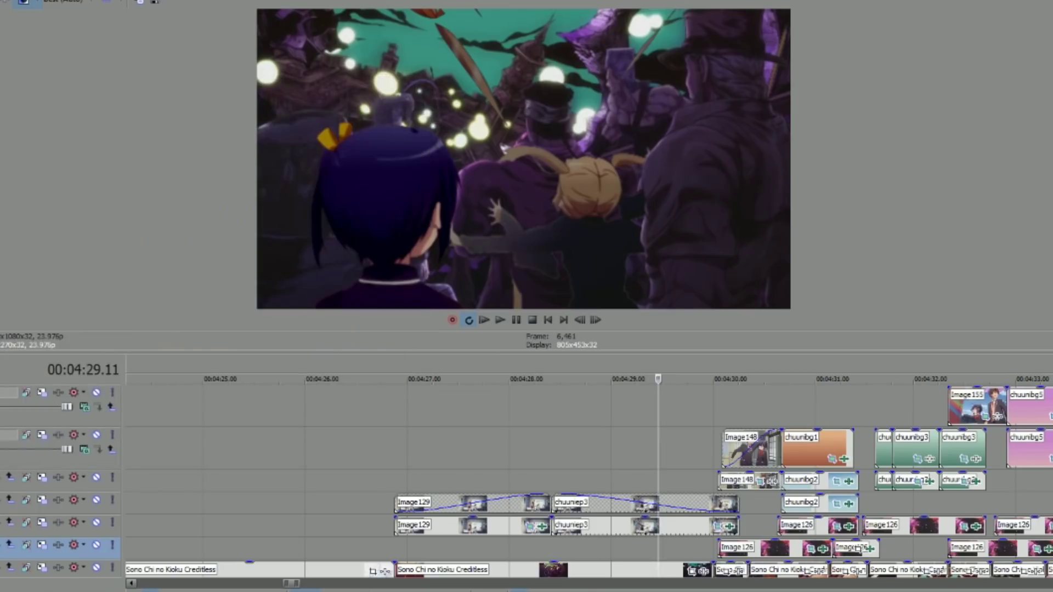
- Examine the foreground figure's mask on the upper Sono Chi no Kioku Creditless clip in Event Pan/Crop
scroll(589, 483, down, 5)
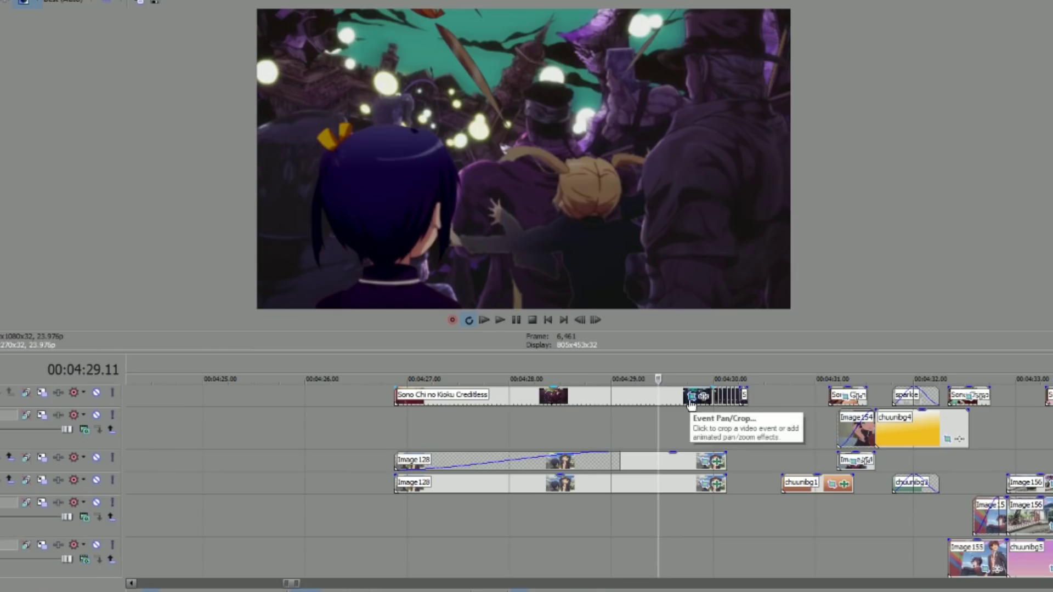
click(692, 398)
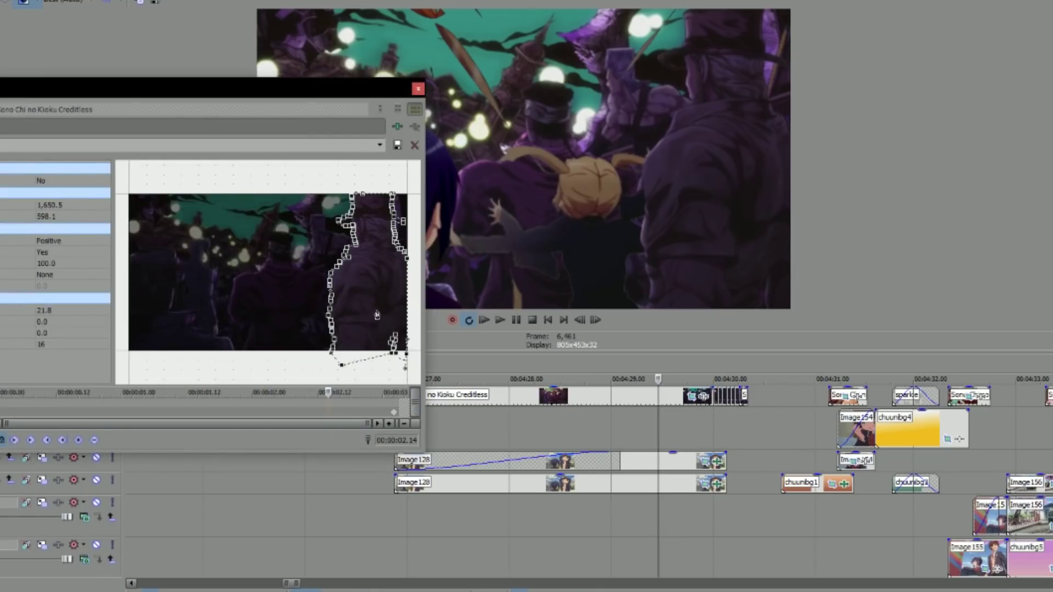
click(418, 90)
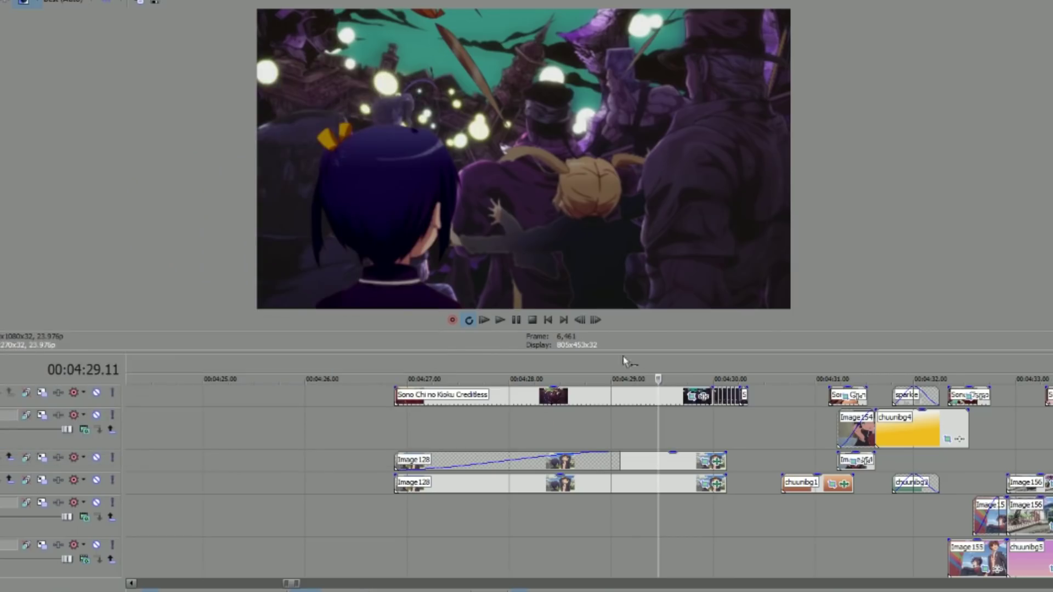
- Play on from near the end of the Sono Chi no Kioku Creditless clip, and preview 00:04:30.21 and 00:04:30.11
click(693, 409)
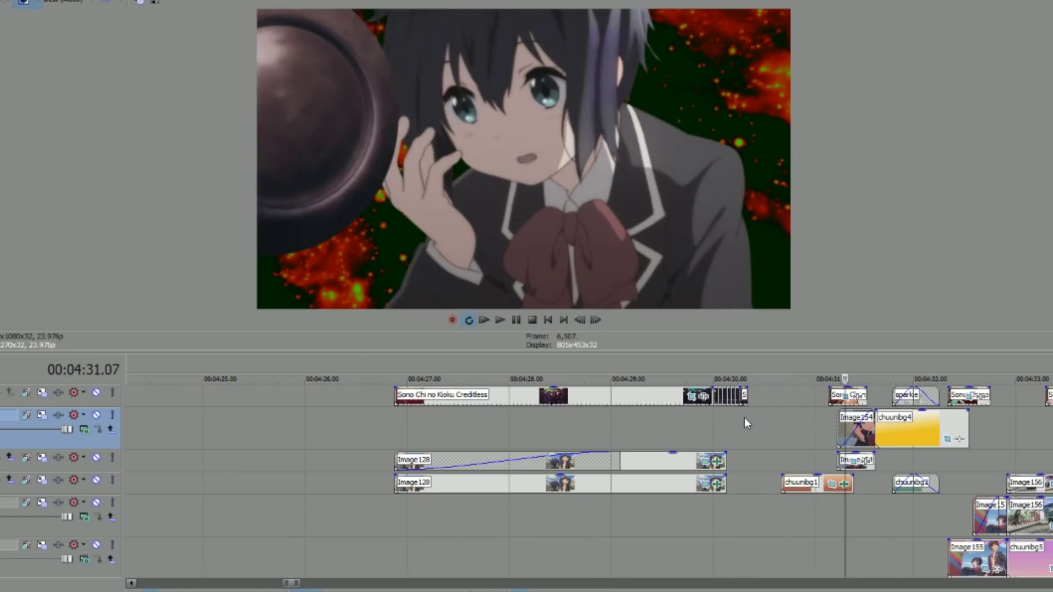
key(j)
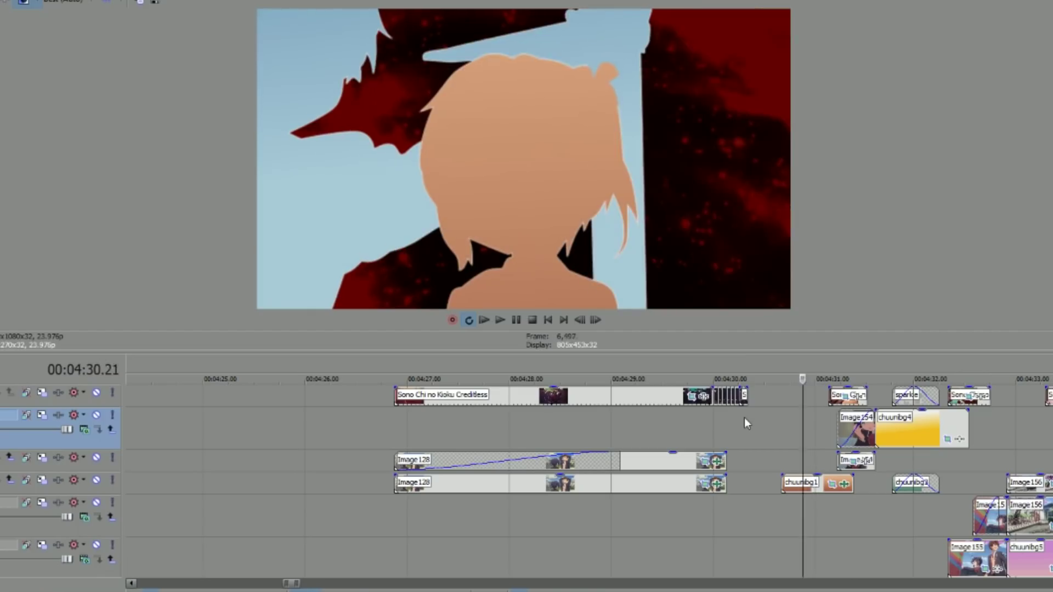
key(k)
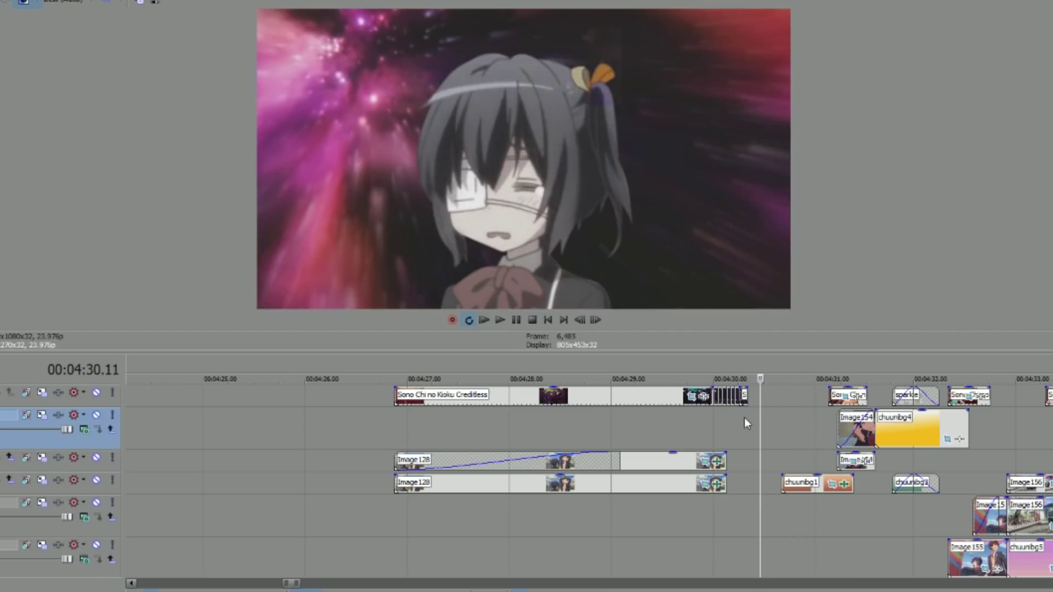
- Inspect the Image148 clip's fade-in and the adjoining chuunibg1 clip on the timeline
scroll(745, 417, down, 4)
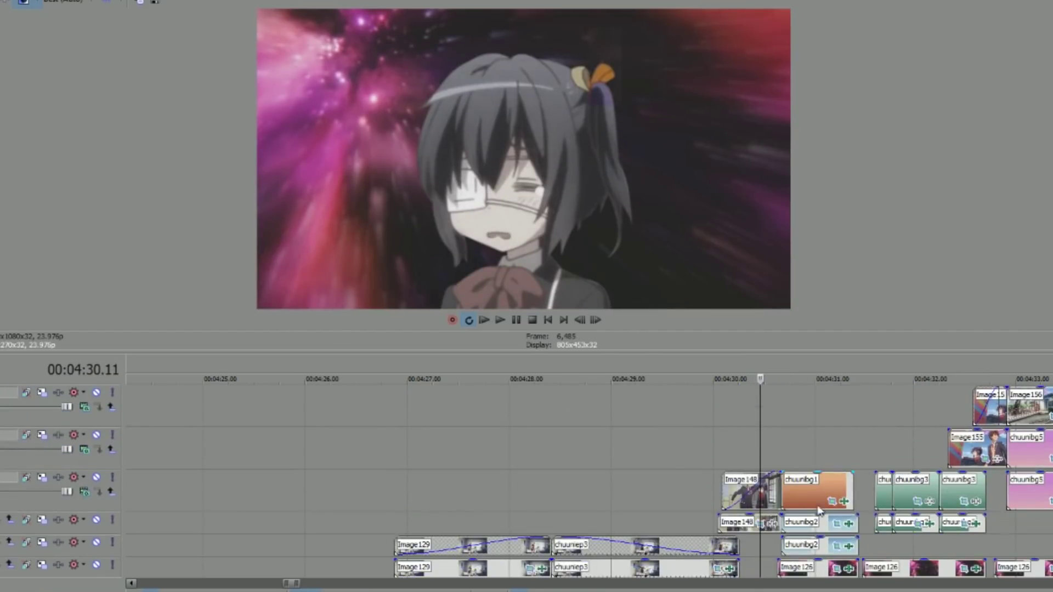
click(783, 499)
click(748, 492)
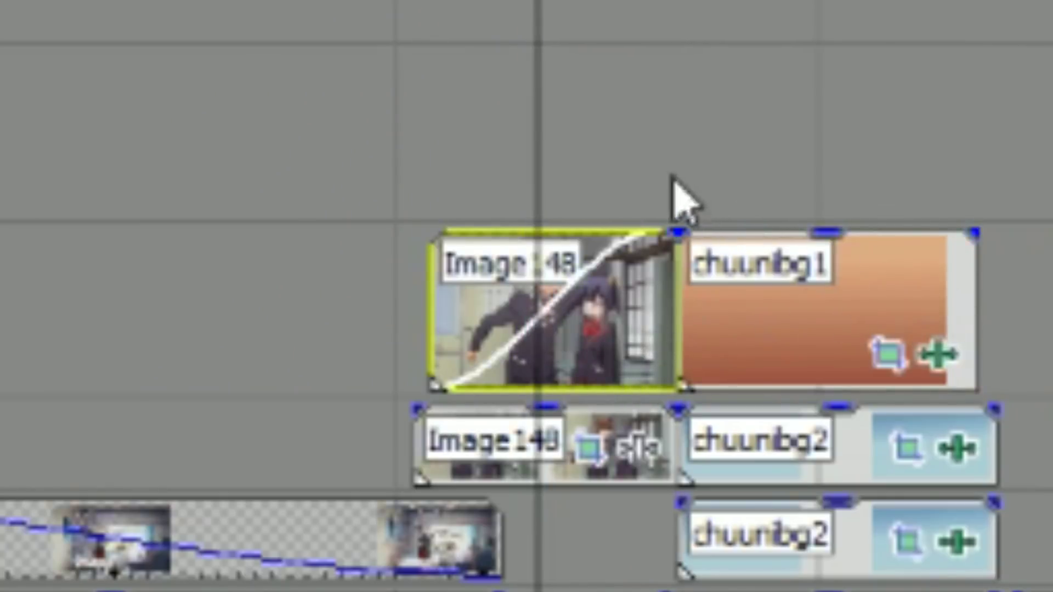
click(609, 199)
click(714, 155)
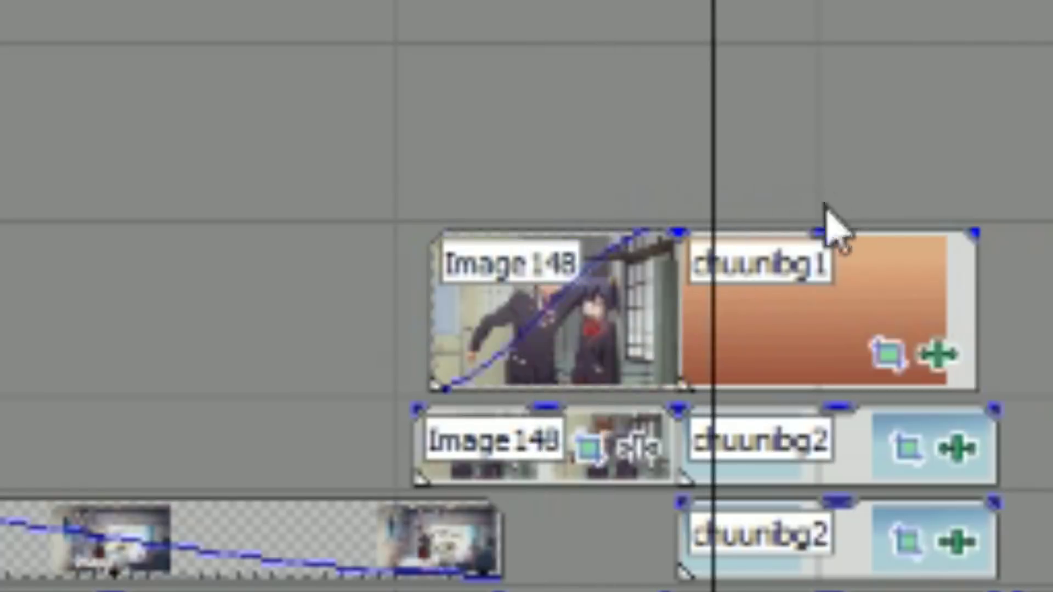
click(672, 285)
click(766, 338)
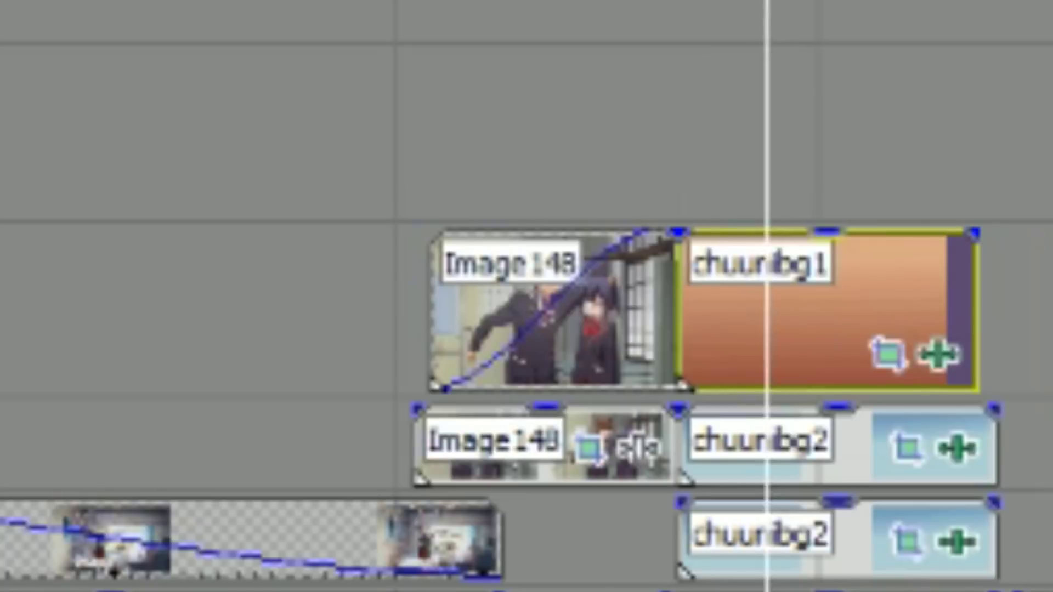
- Compare the Image148 character at 00:04:30.13 with the chuunibg1 silhouette at 00:04:30.22
click(557, 277)
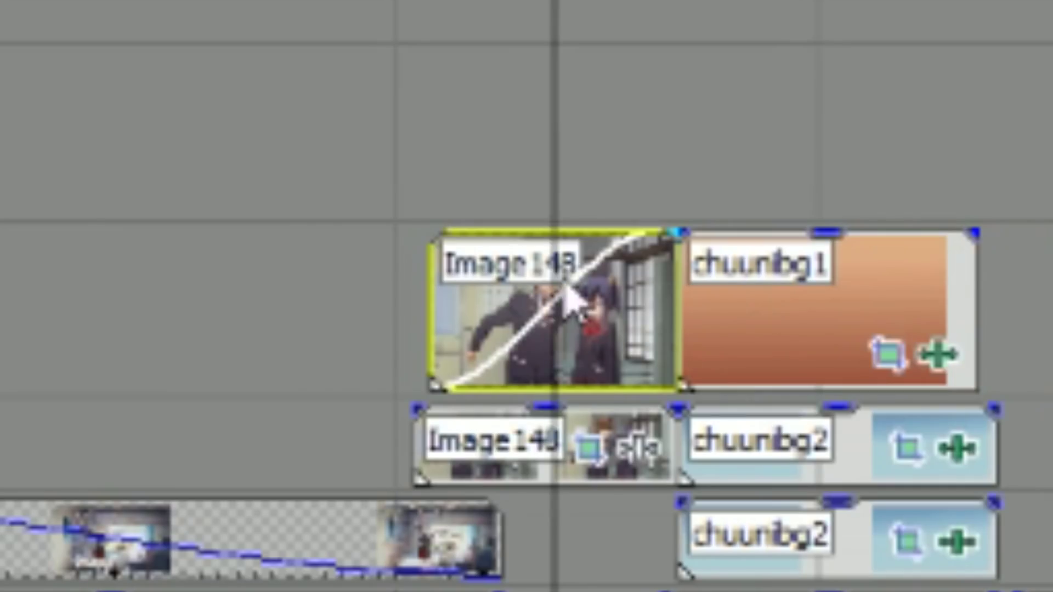
right_click(563, 276)
click(834, 313)
right_click(834, 315)
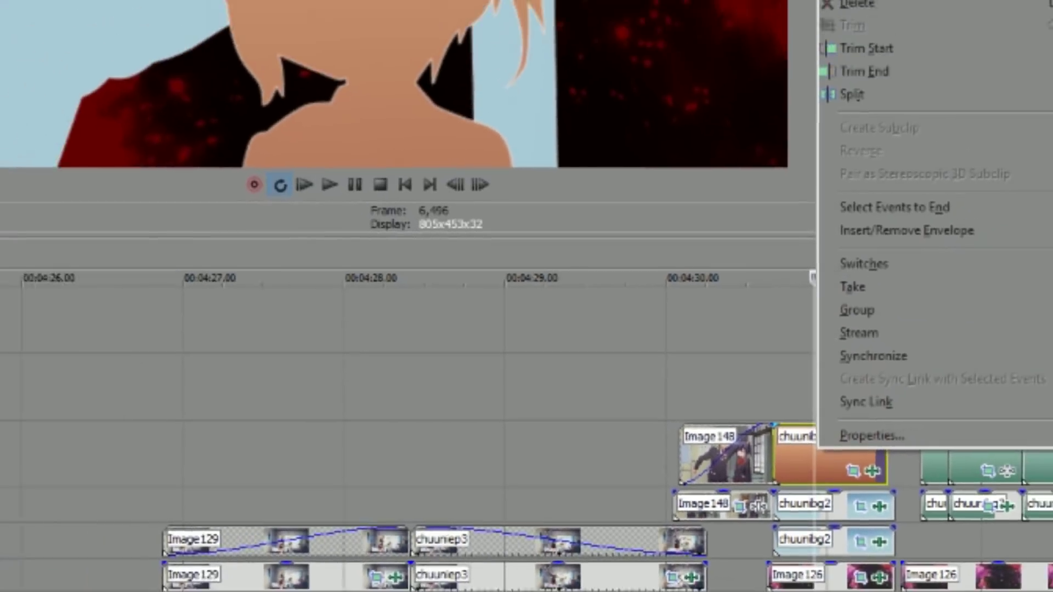
click(765, 423)
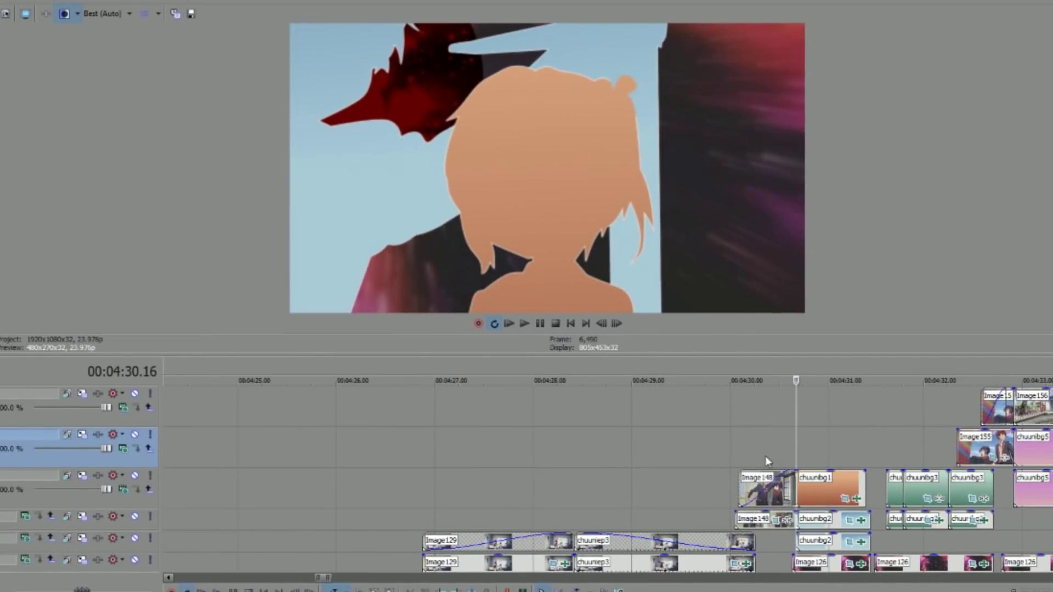
click(766, 457)
click(784, 483)
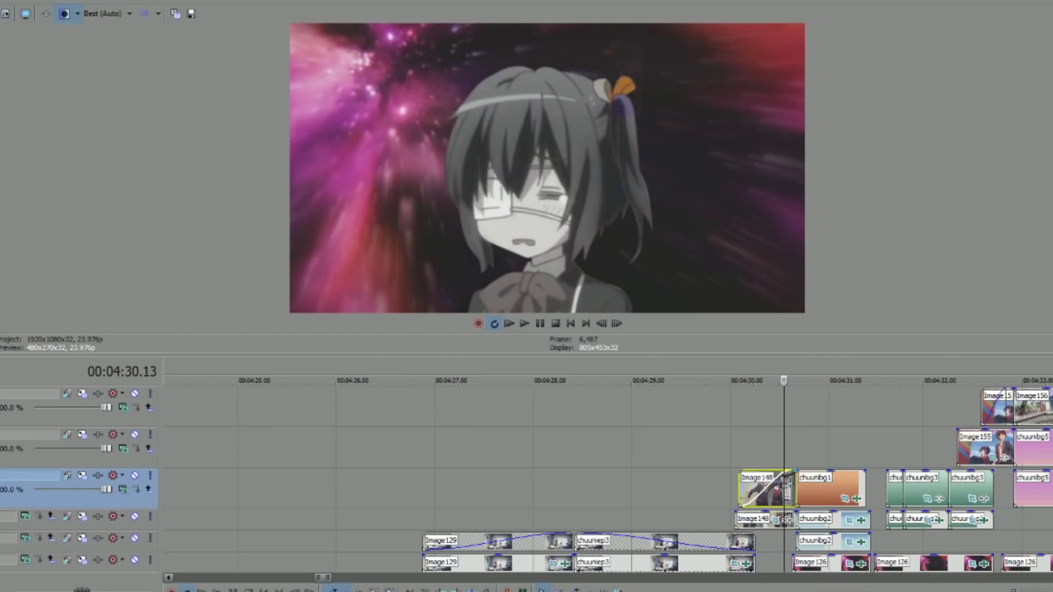
click(819, 488)
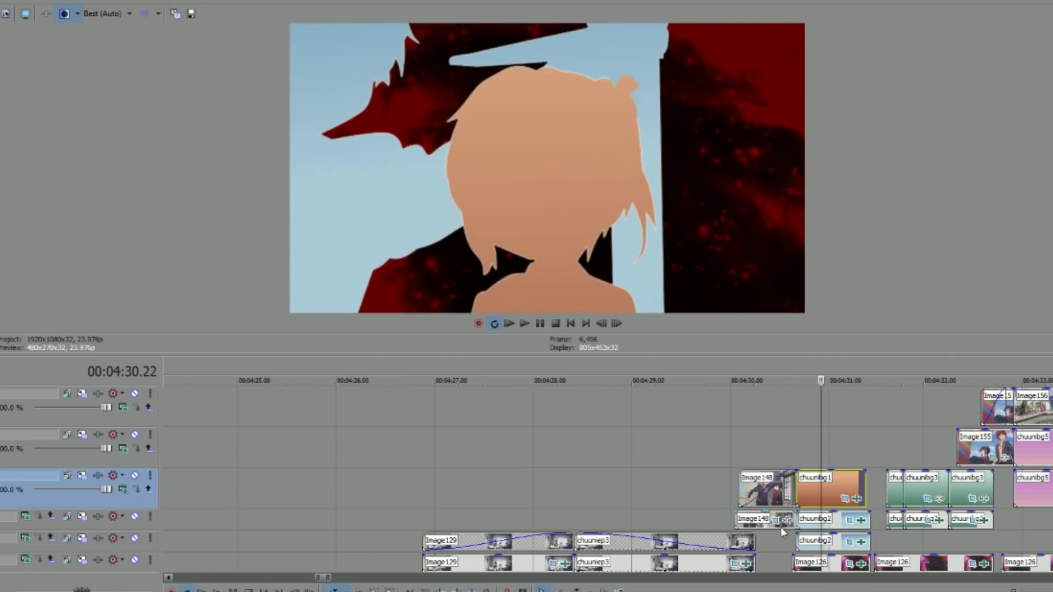
- Play the silhouette scene through the chuunibg3 clips, and preview the frying pan transition at 00:04:31.09
key(space)
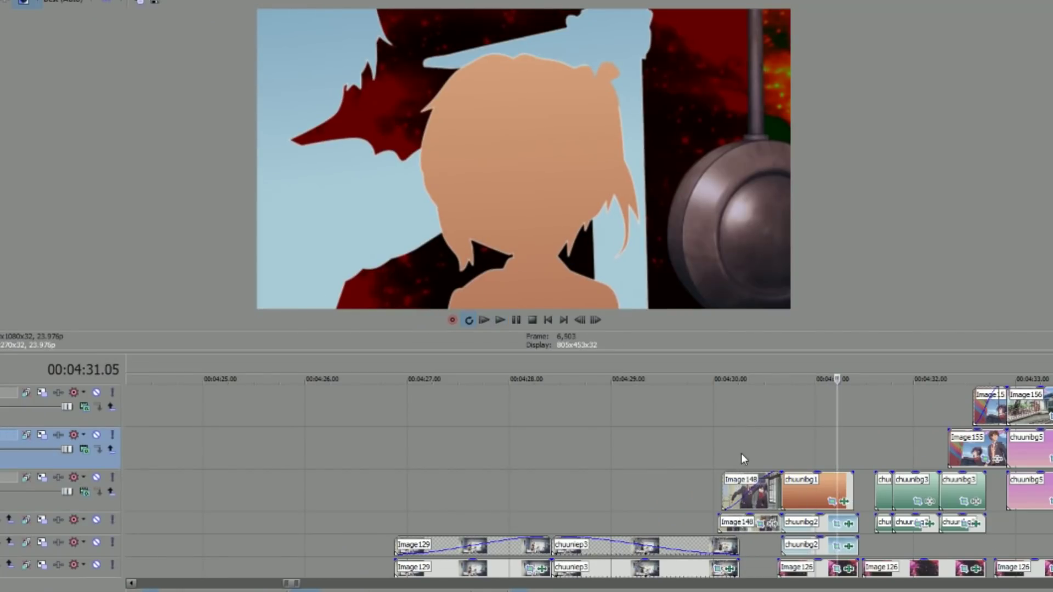
key(space)
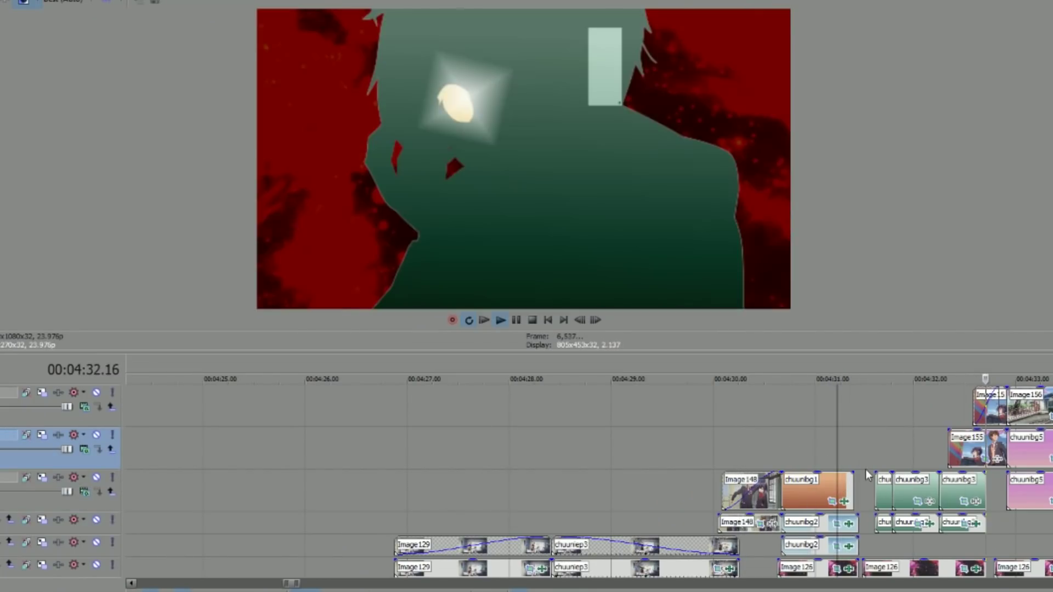
click(853, 392)
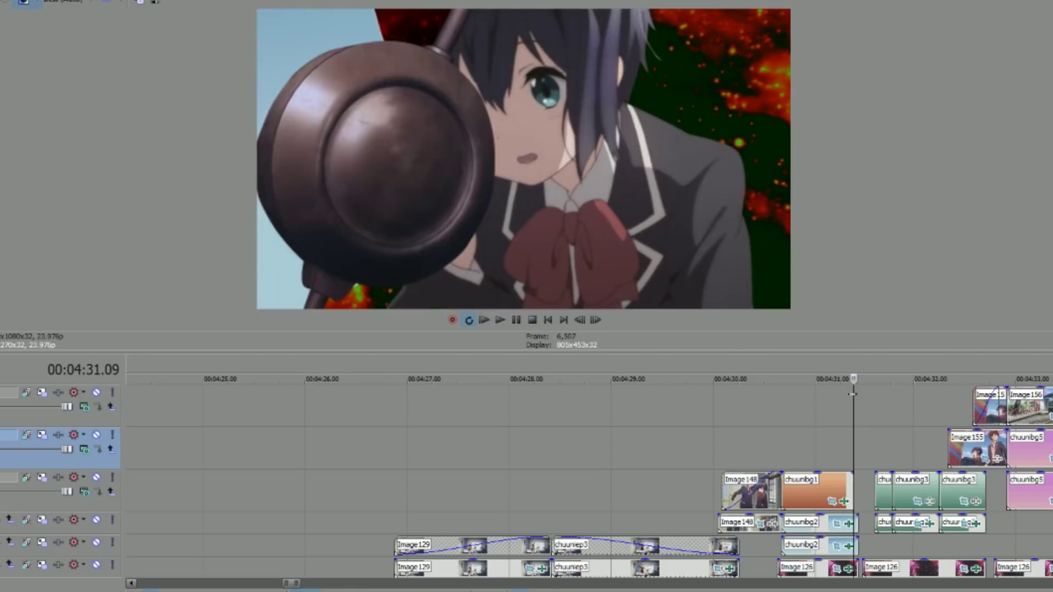
- Examine the frying pan's mask keyframes on the short Sono Chi no Kioku Creditless clip at 00:04:31.09
scroll(589, 483, up, 4)
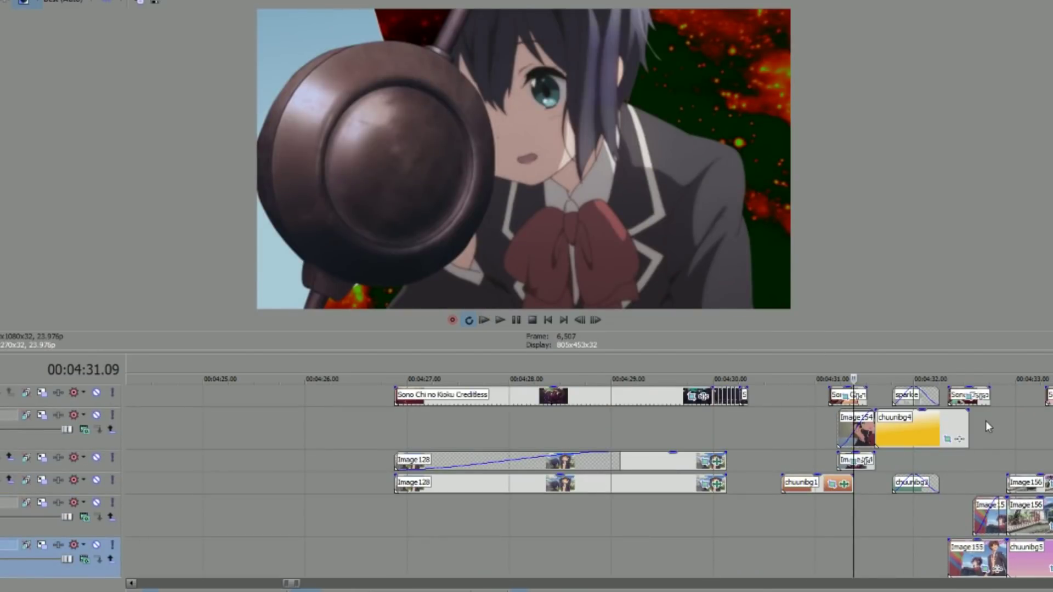
click(858, 396)
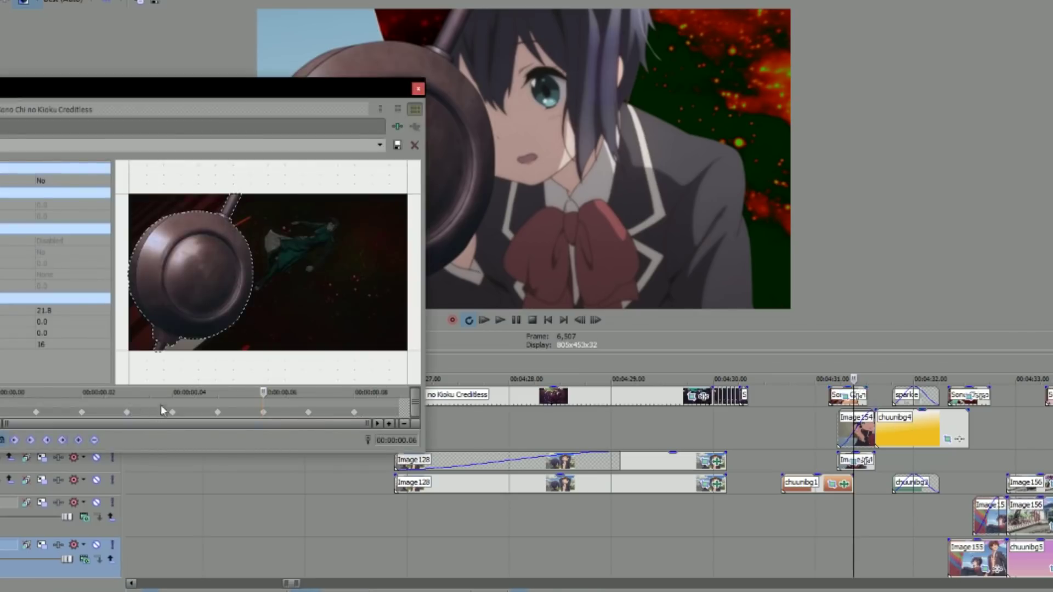
click(418, 88)
- Play on from 00:04:31.09, and step frame by frame through the transition between 00:04:32.17 and 00:04:32.23
key(space)
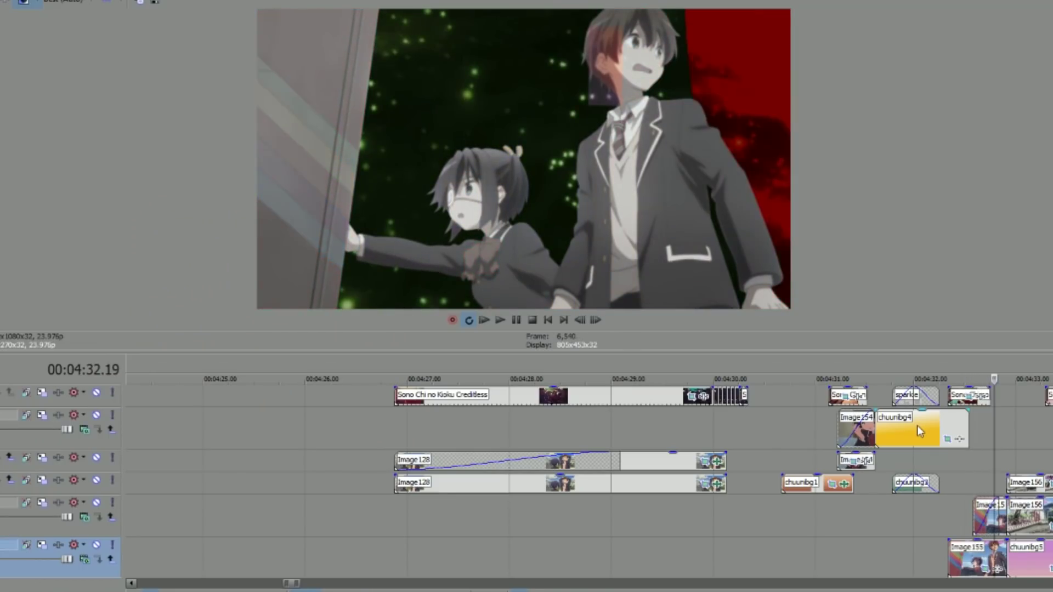
key(Left)
key(Left)
key(Left)
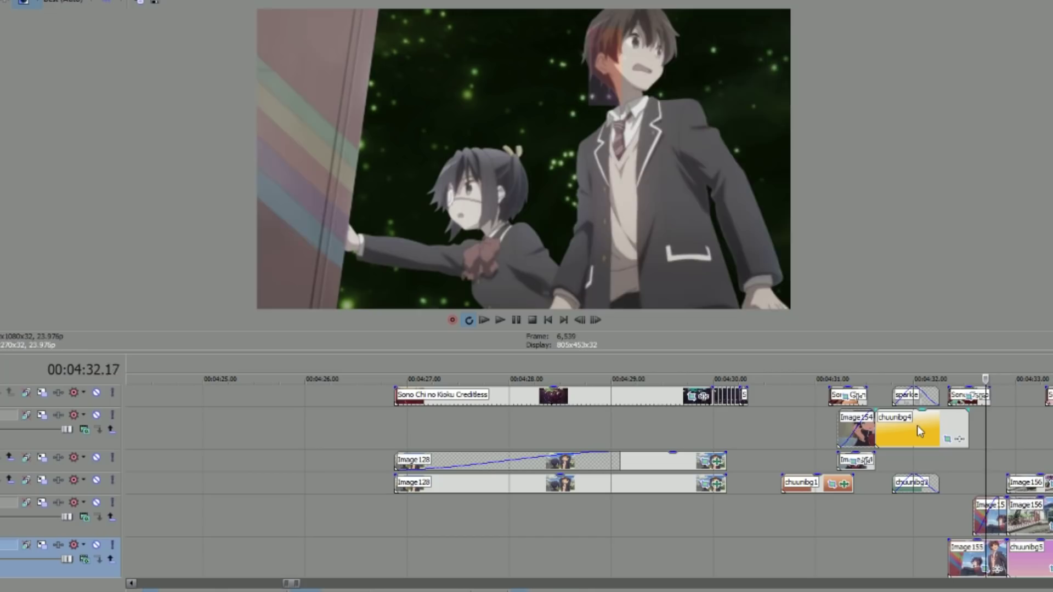
key(Left)
key(Right)
key(Right)
key(Right)
key(Right)
key(Right)
key(Right)
key(Right)
key(Right)
key(Right)
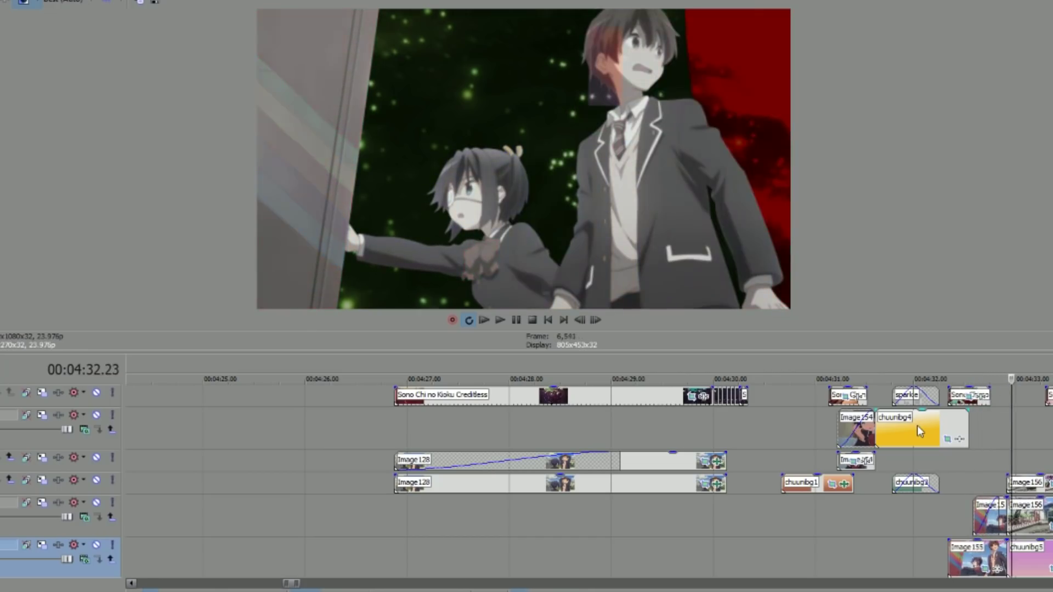
key(Right)
- Preview the chuunibg4 clip at 00:04:31.16, and play the section from there to 00:04:34.10
click(917, 426)
click(874, 432)
click(881, 436)
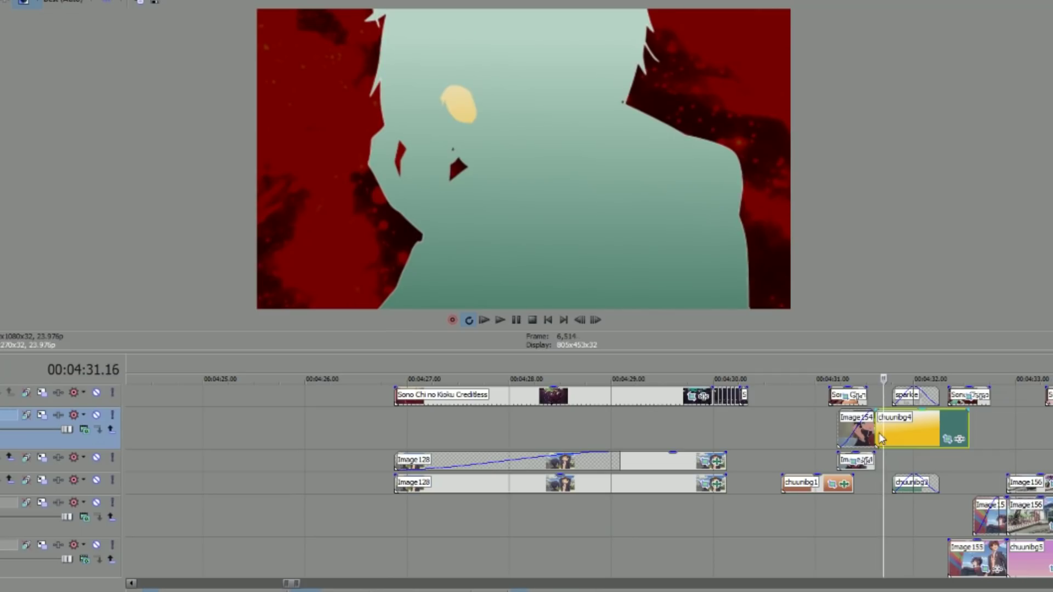
key(space)
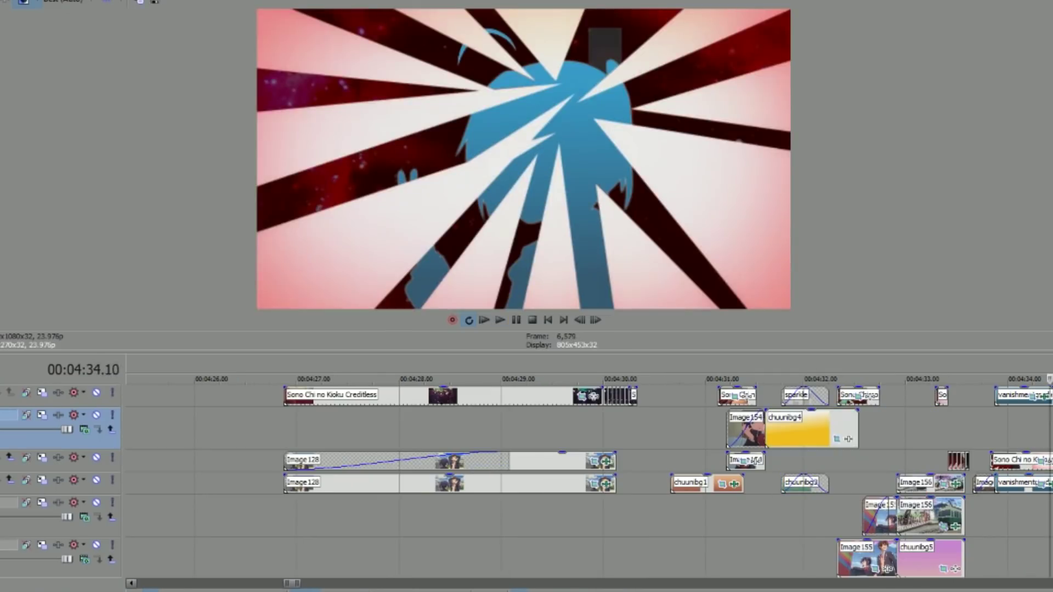
- Preview the silhouette shot around 00:04:34.00, and examine the mask keyframes on the upper vanishmentgradient clip
click(999, 425)
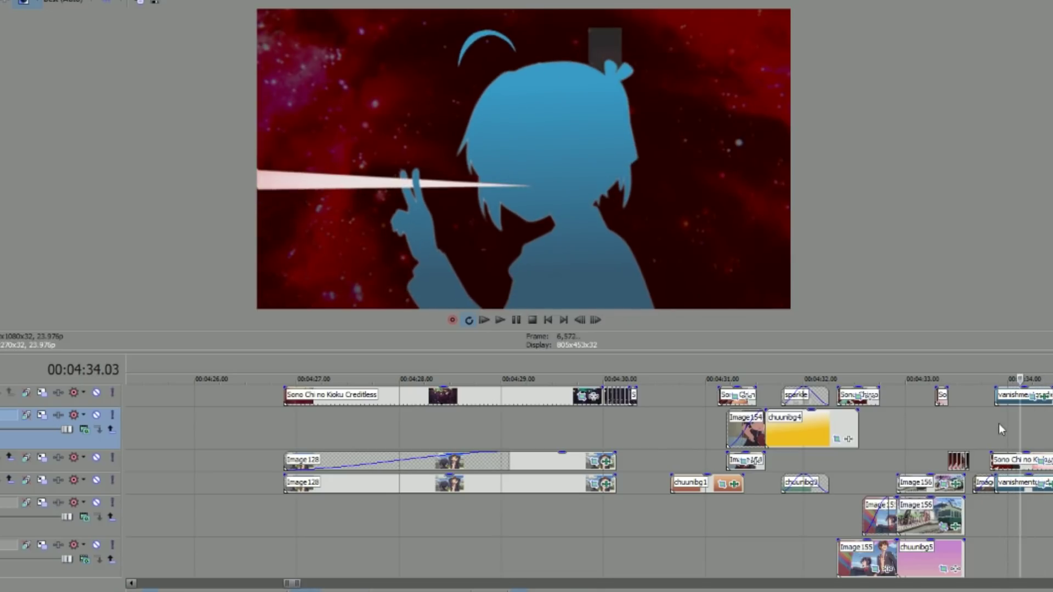
click(1007, 395)
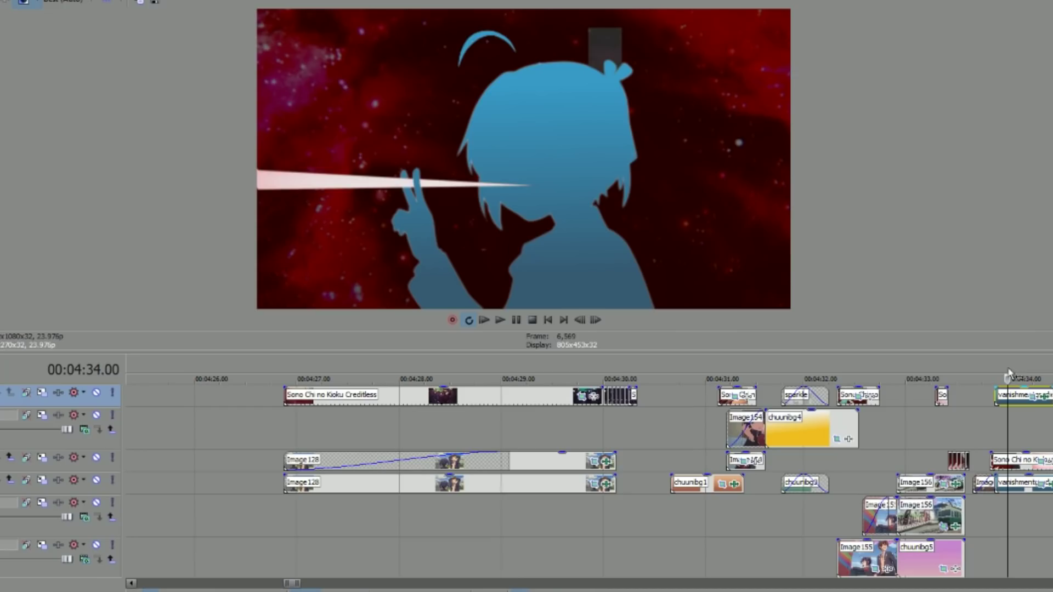
click(1033, 397)
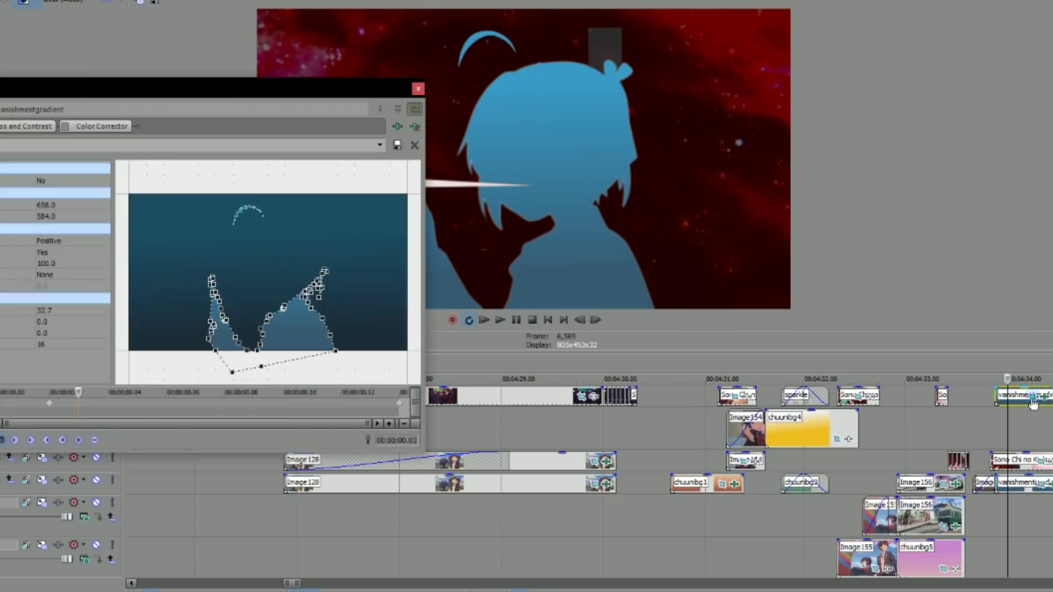
click(50, 405)
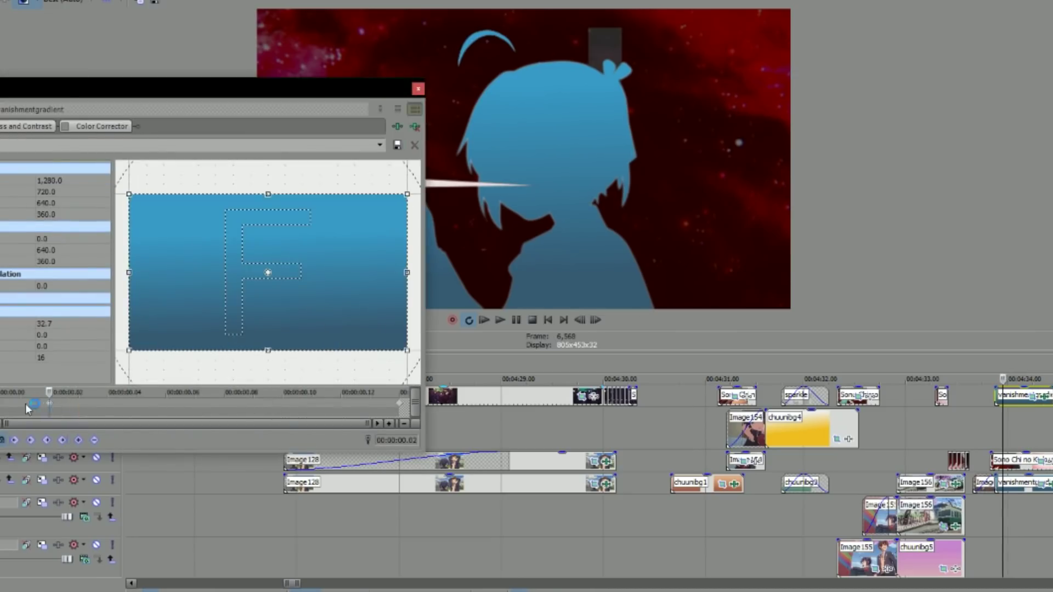
click(6, 413)
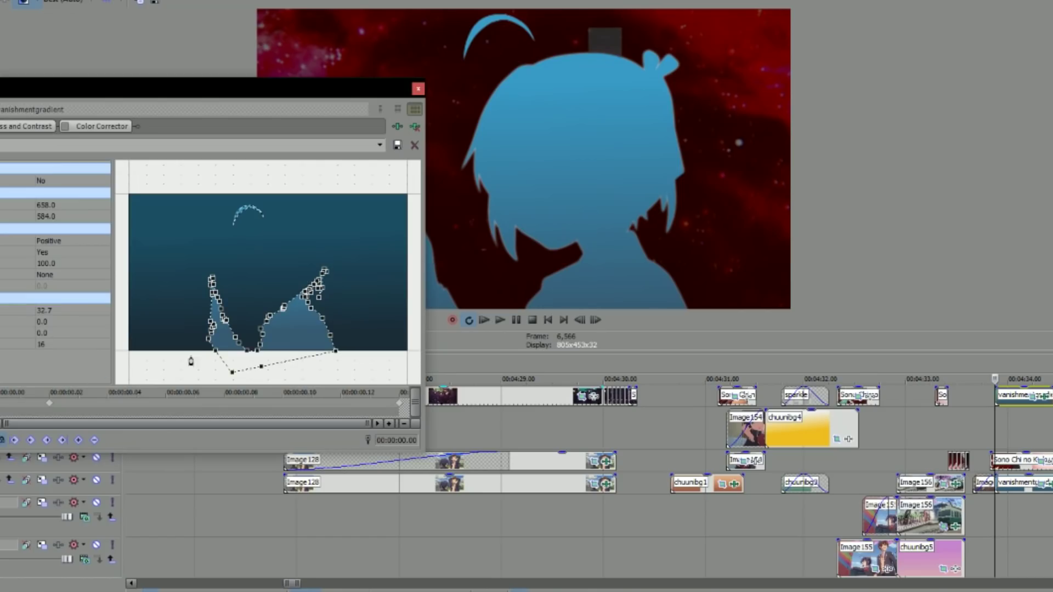
click(418, 89)
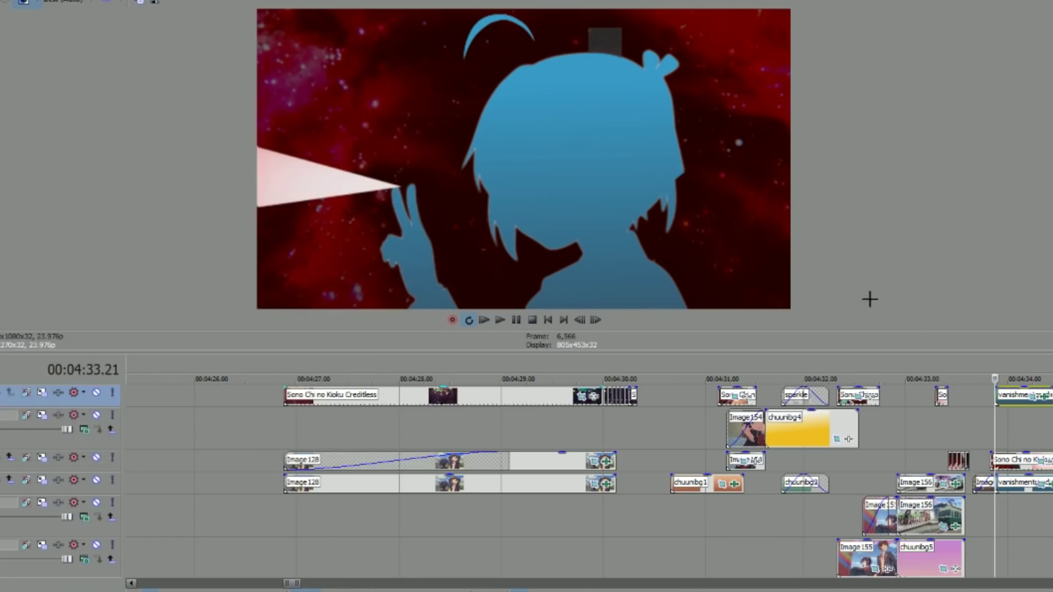
- Examine the ray mask on the Sono Chi no Kioku Creditless clip and the silhouette mask on the lower vanishmentgradient clip
click(1032, 467)
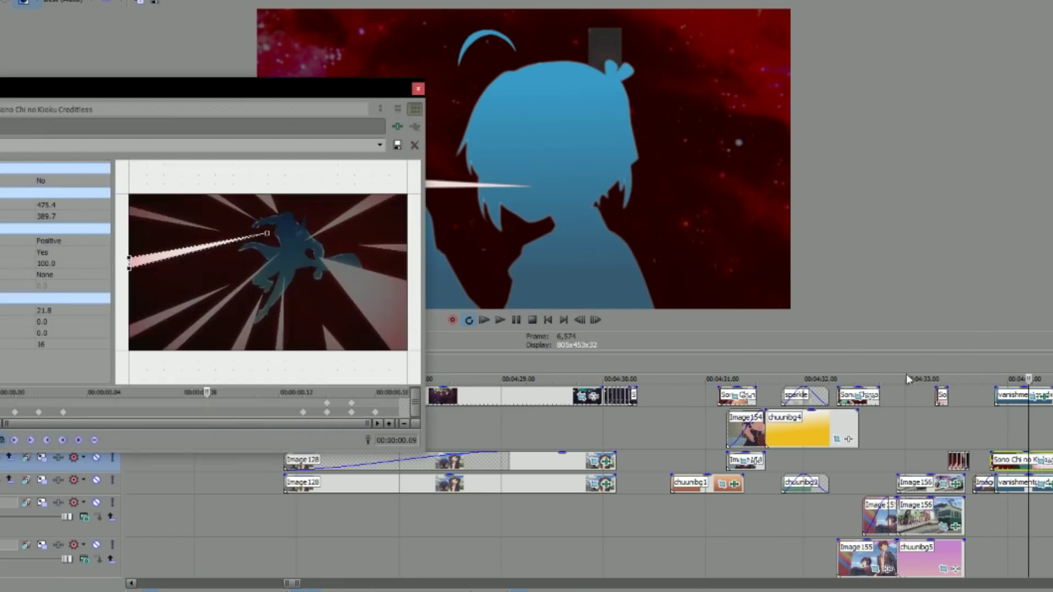
click(418, 89)
click(1046, 486)
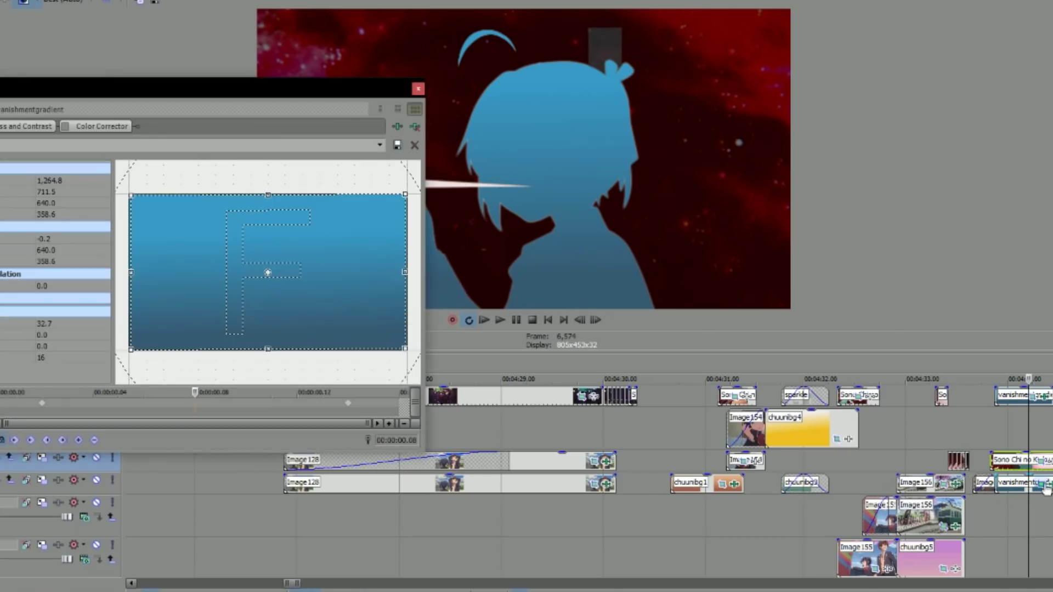
click(49, 410)
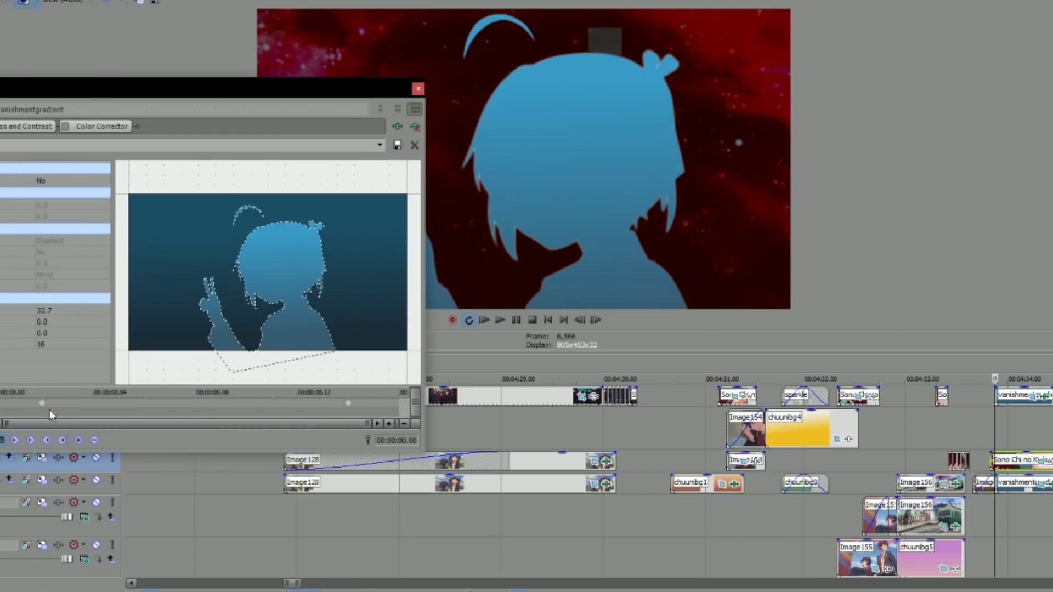
click(418, 90)
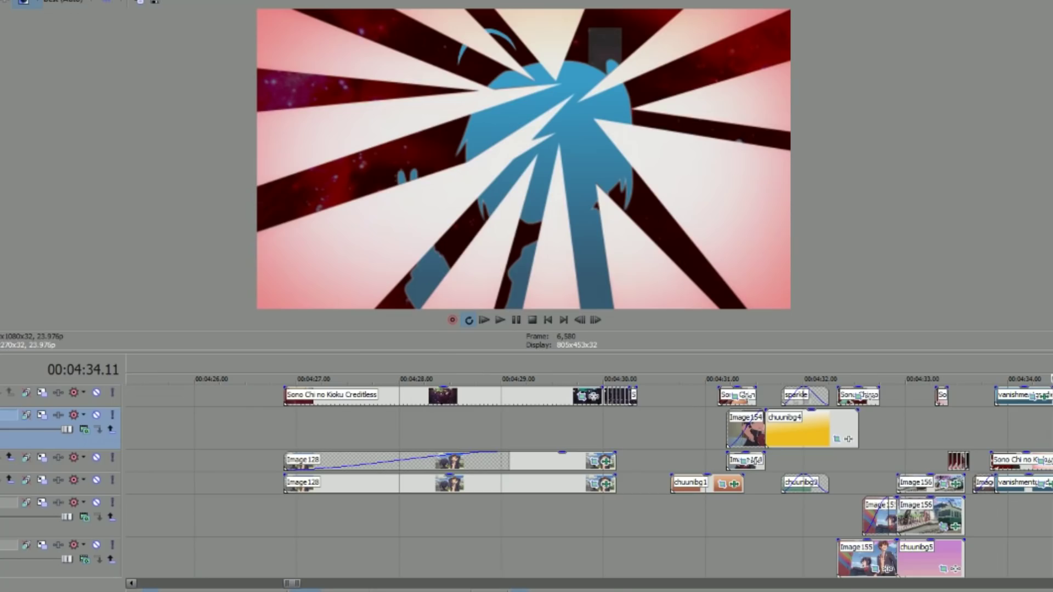
click(973, 429)
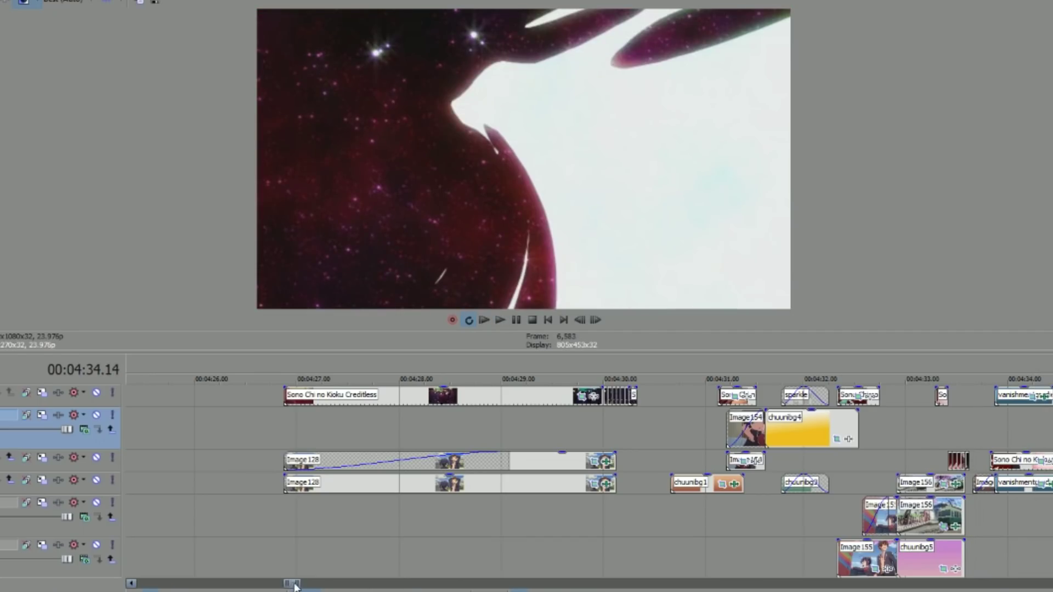
- Go to the earlier title10_x264 clips at 00:03:56.23, and play the composite from there to 00:03:59.17
scroll(294, 585, down, 5)
drag(296, 583, 264, 585)
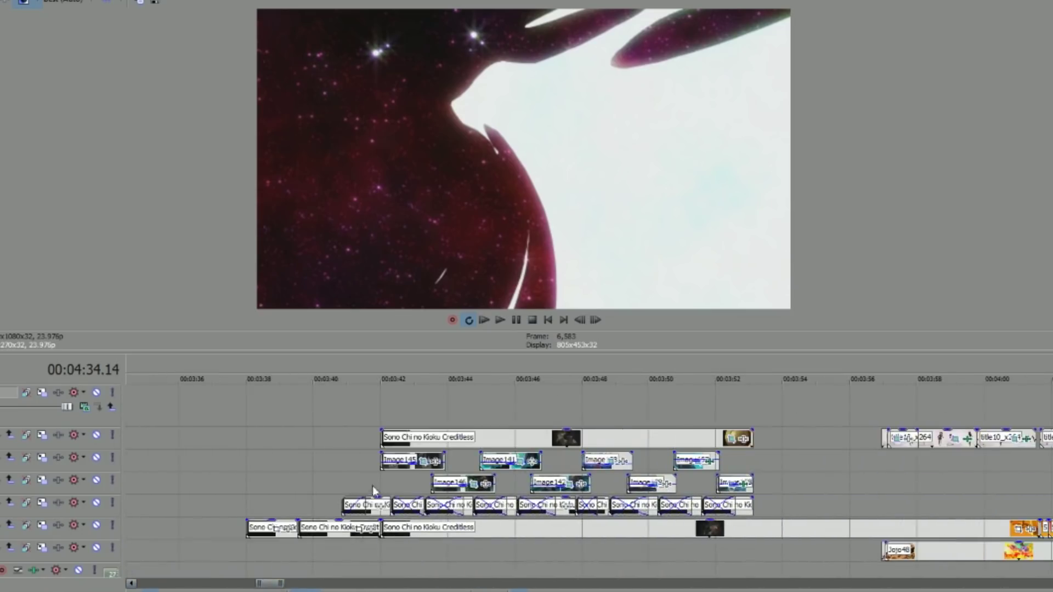
click(881, 464)
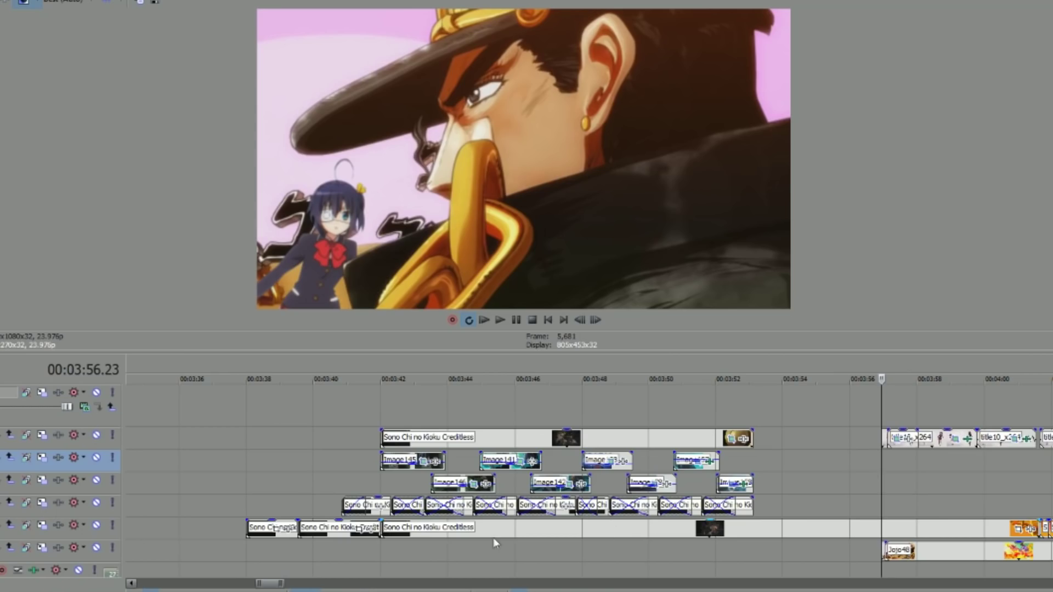
drag(263, 583, 269, 583)
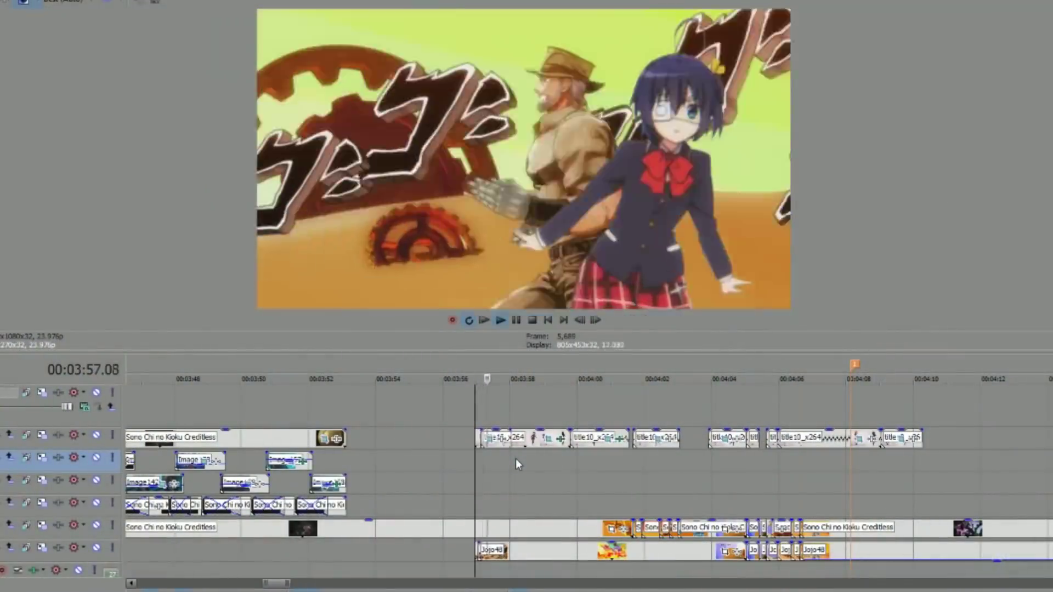
key(space)
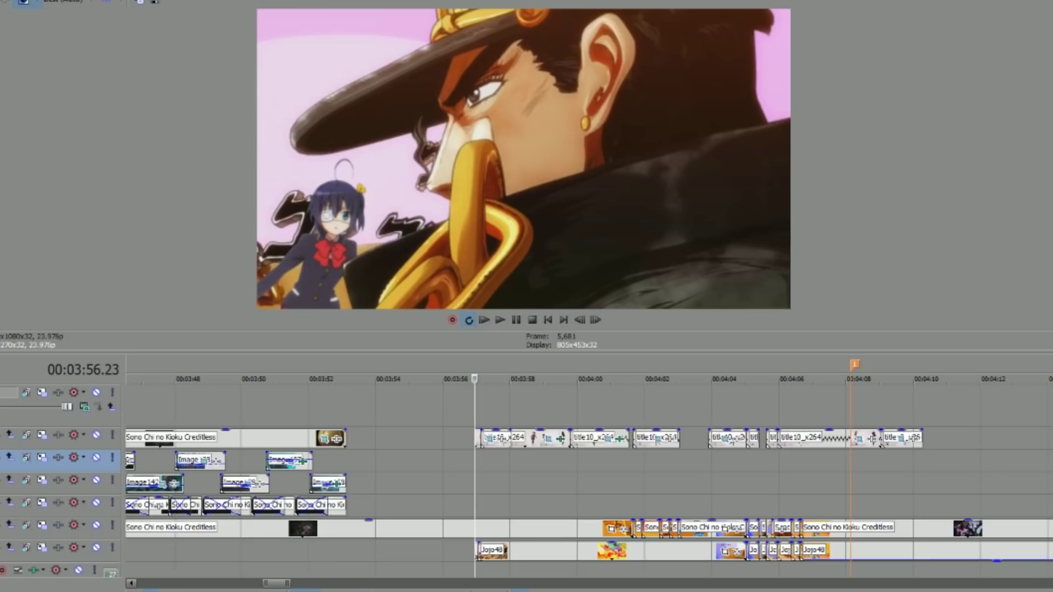
scroll(476, 460, up, 3)
scroll(527, 482, up, 3)
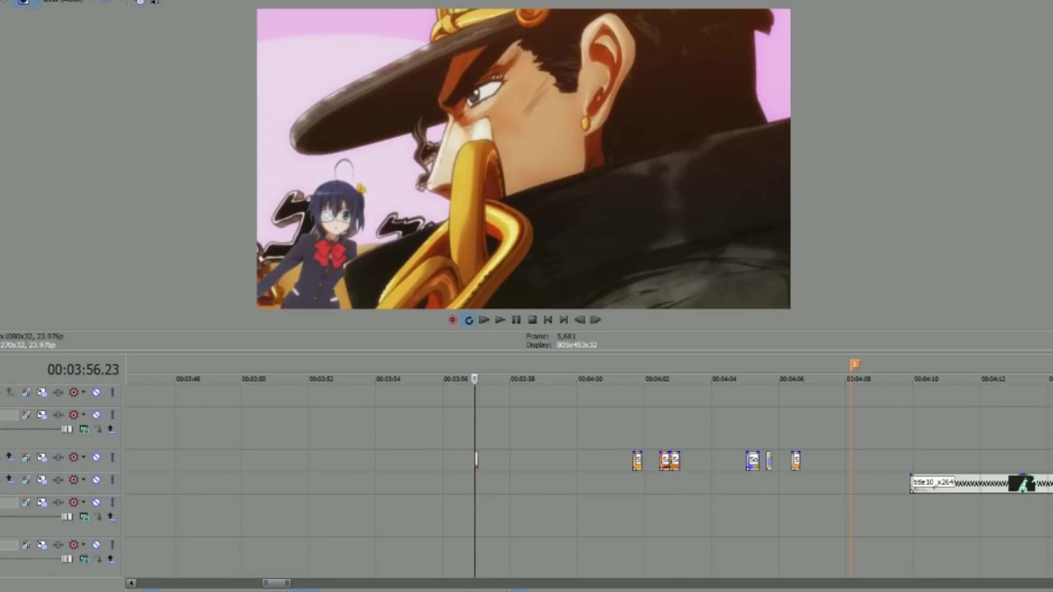
scroll(476, 460, down, 5)
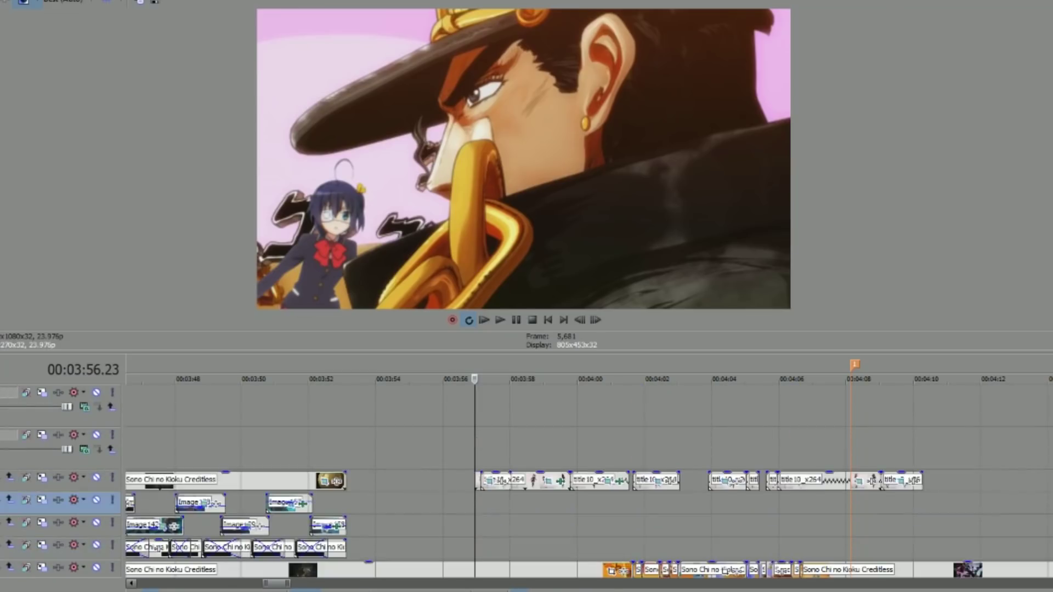
key(space)
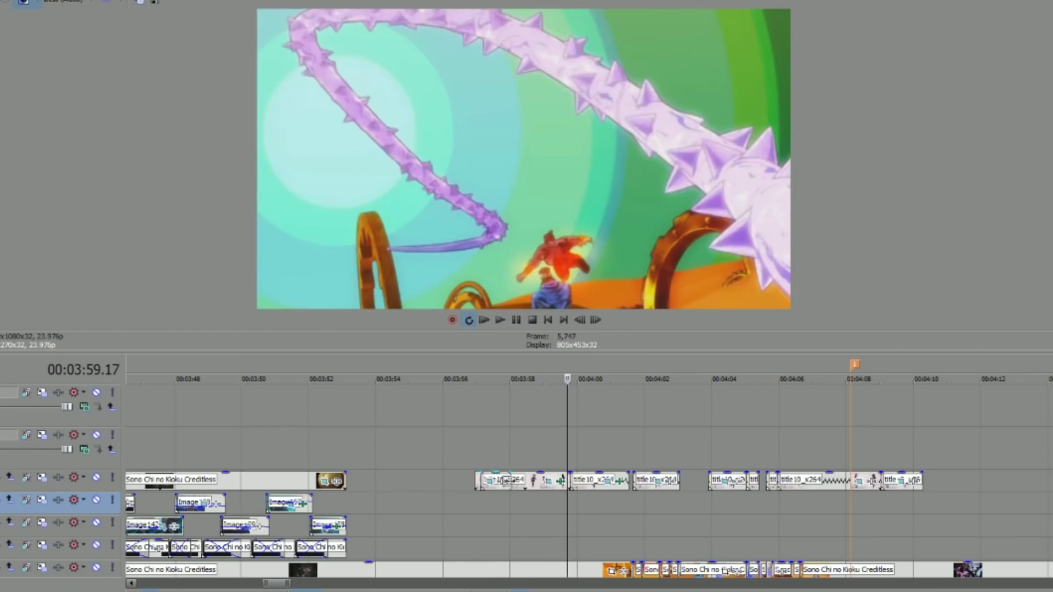
- Examine the pan/crop and mask keyframes of the title10_x264 clip ending near 00:03:59.17, up to clip time 00:00:02.01
click(549, 482)
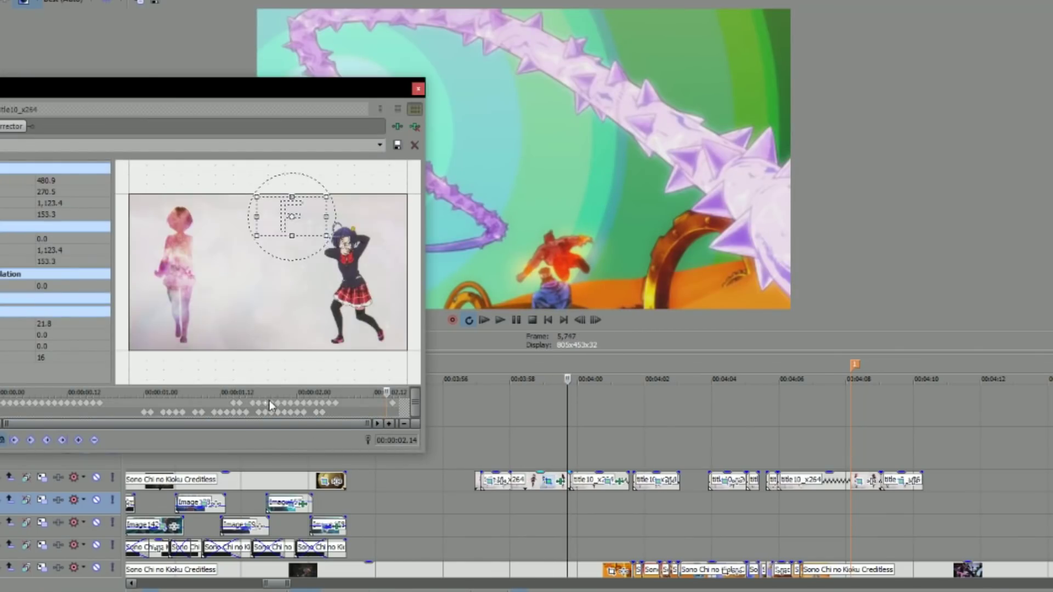
click(268, 400)
click(302, 406)
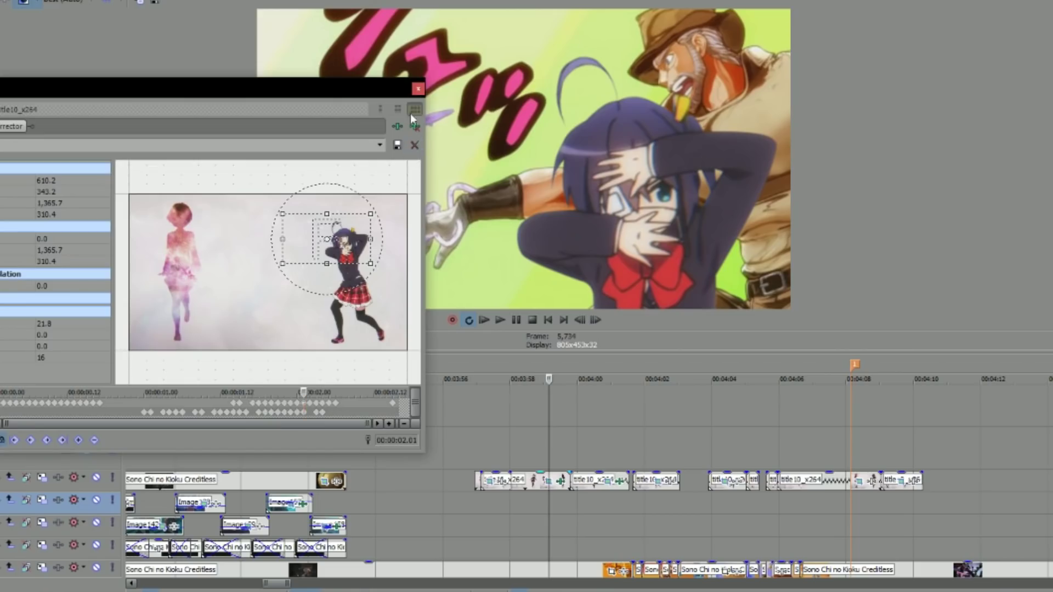
click(418, 89)
- Play the scene on to 00:04:01.09, stepping back to 00:03:59.21 on the way, and preview the fire shot at 00:04:00.21
key(space)
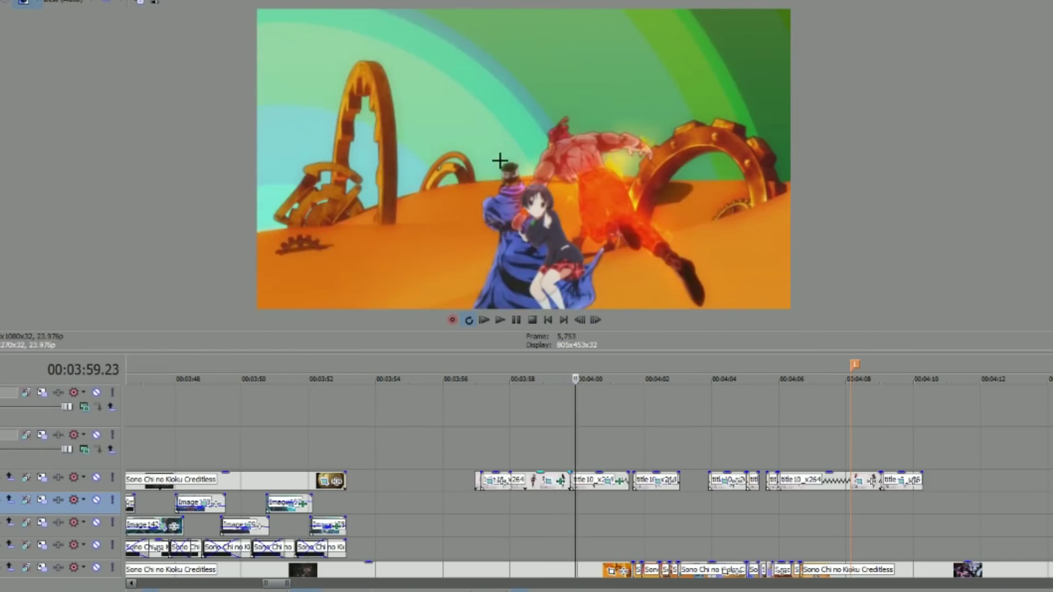
key(Left)
key(Left)
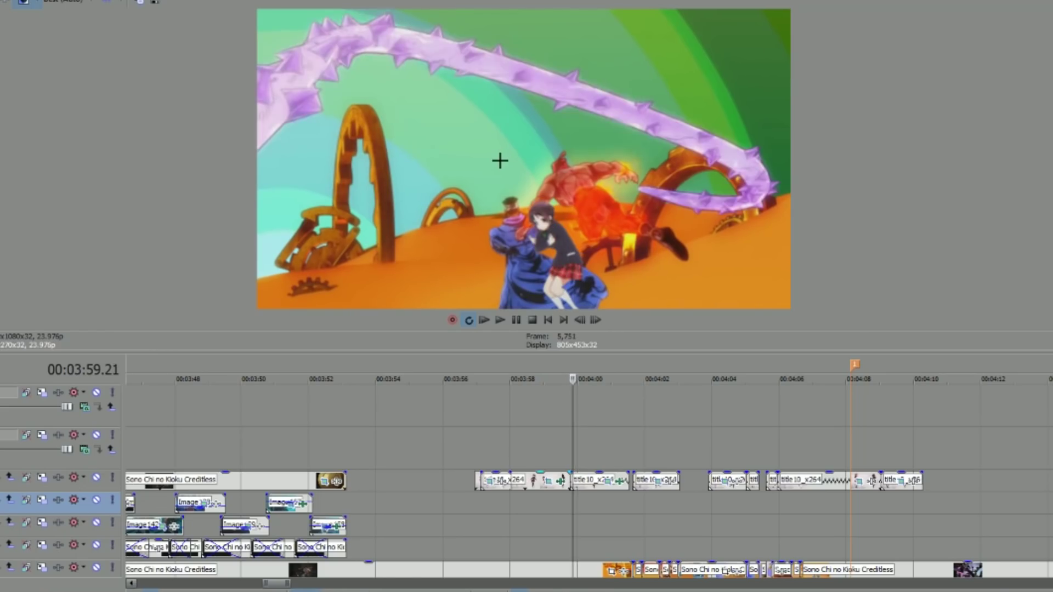
key(space)
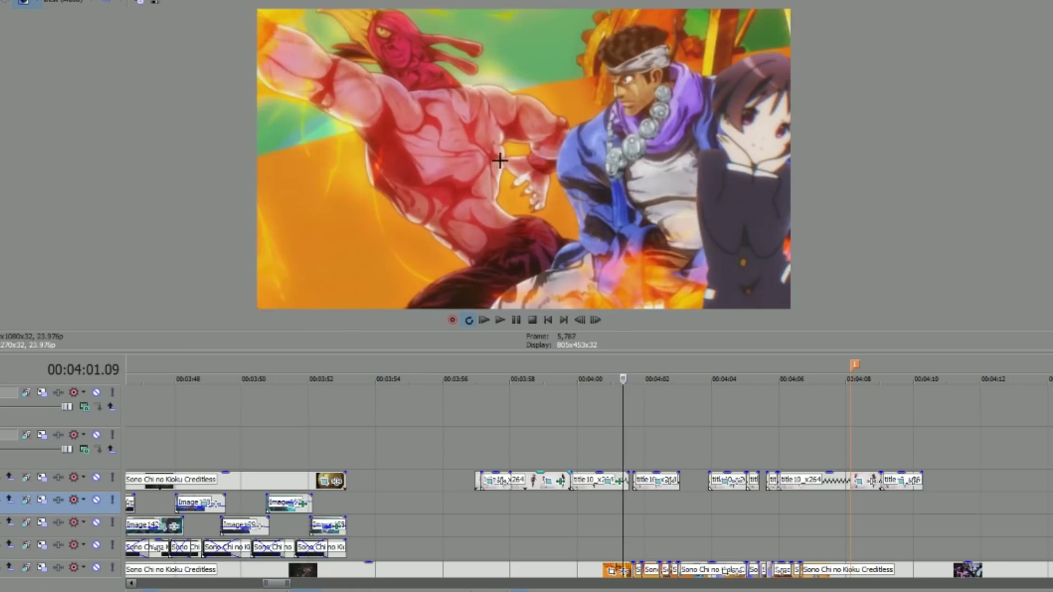
key(j)
key(k)
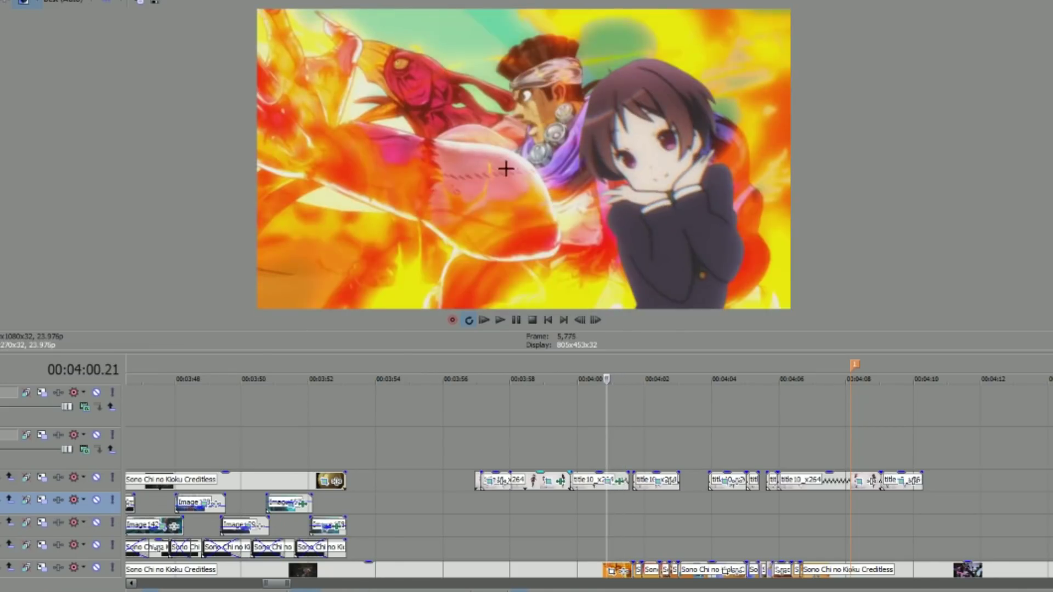
- Play the composite on to 00:04:05.17, and check the overlay clips on the tracks above at 00:04:05.06
click(572, 445)
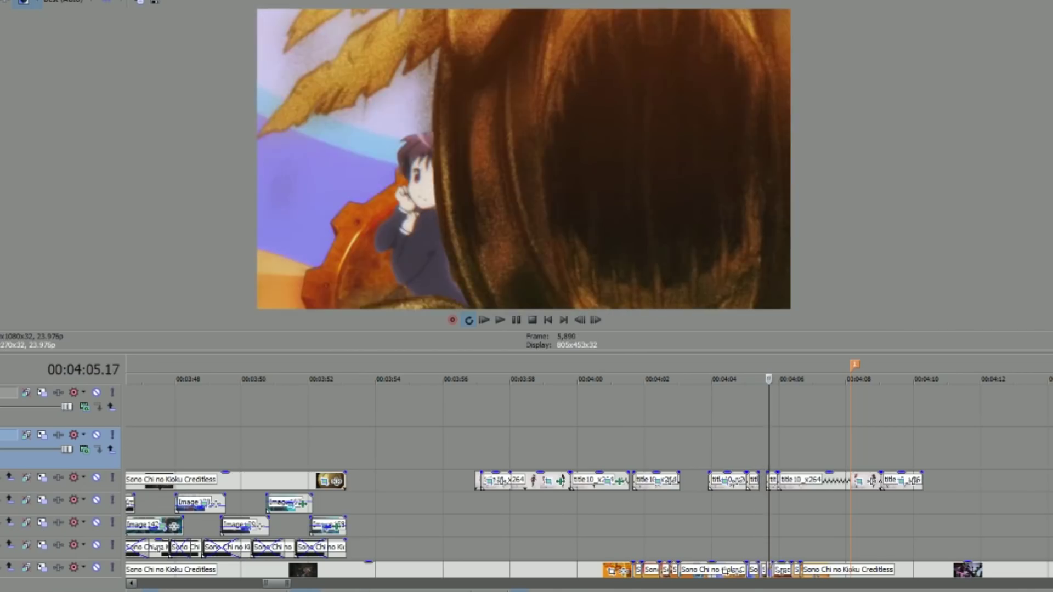
click(752, 444)
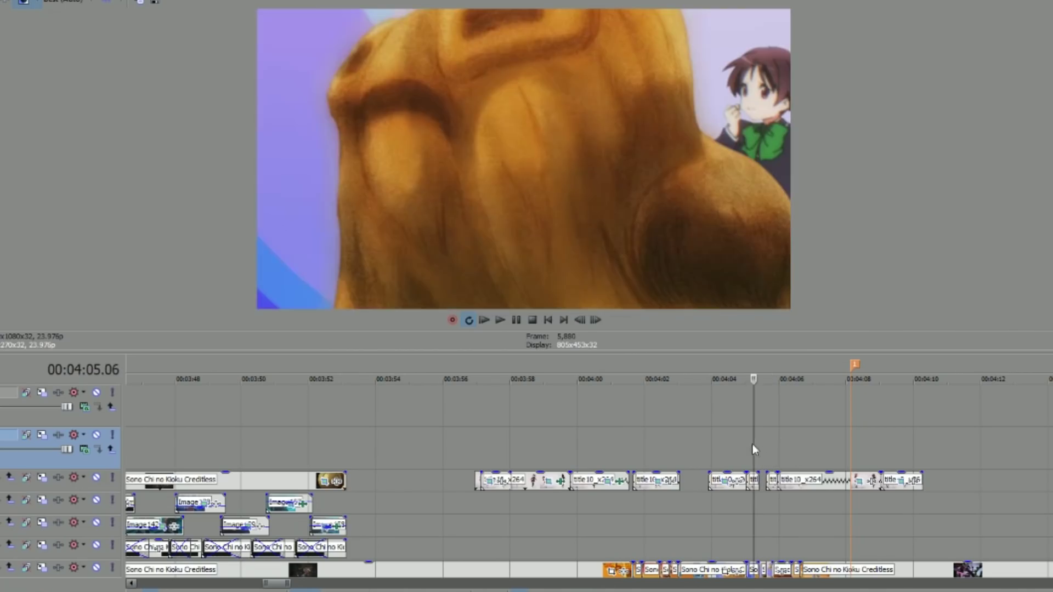
scroll(589, 481, up, 3)
scroll(589, 481, down, 3)
scroll(699, 436, up, 3)
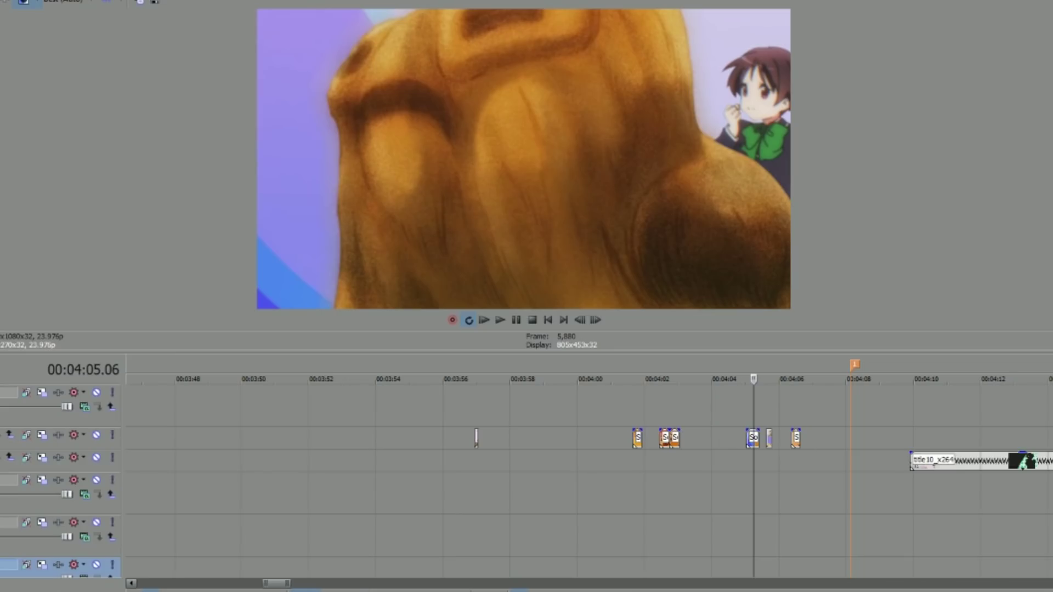
scroll(589, 481, down, 3)
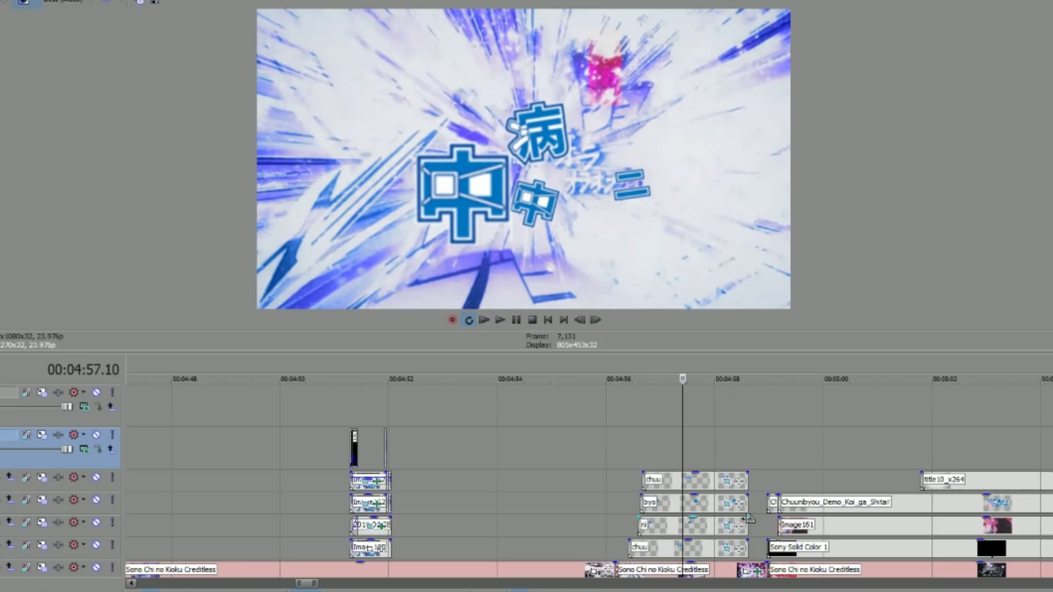
- Examine the pan/crop keyframes of the chuu clip on the uppermost lettering track from 00:04:57.10 to 00:04:58.02
click(727, 483)
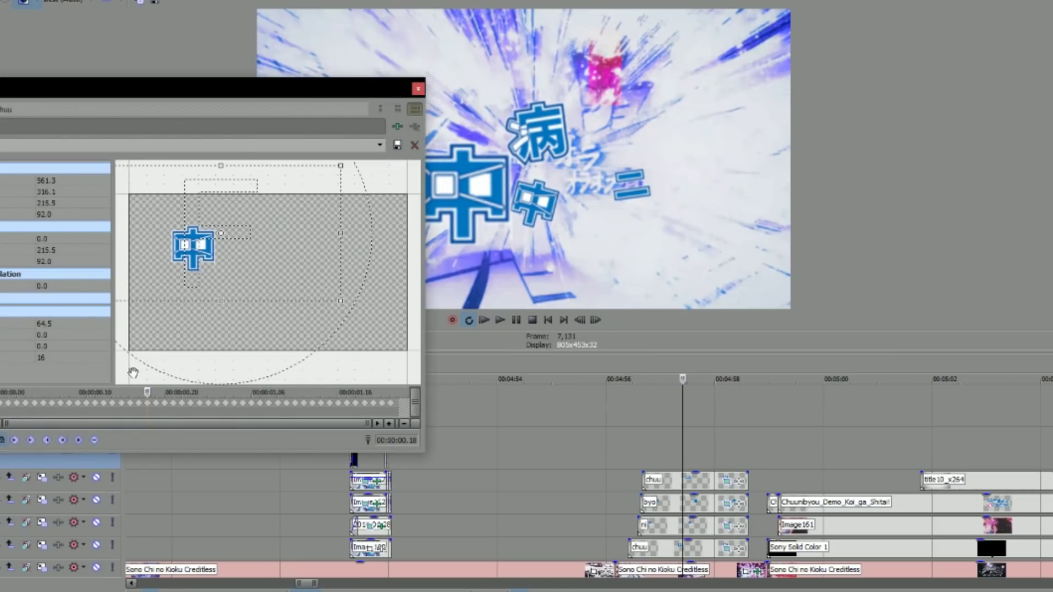
drag(136, 410, 80, 406)
drag(229, 411, 286, 410)
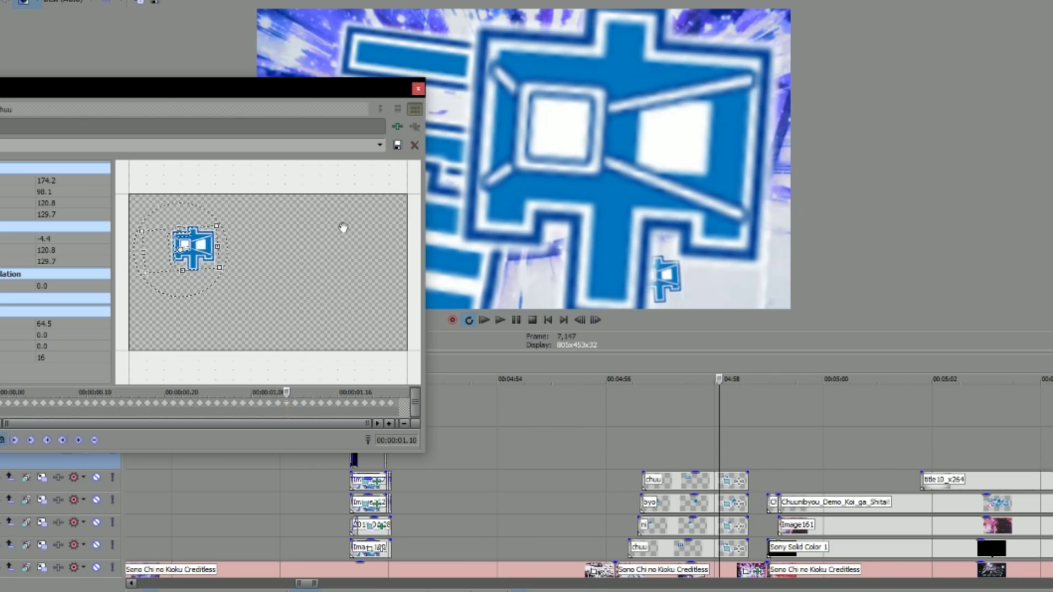
click(417, 89)
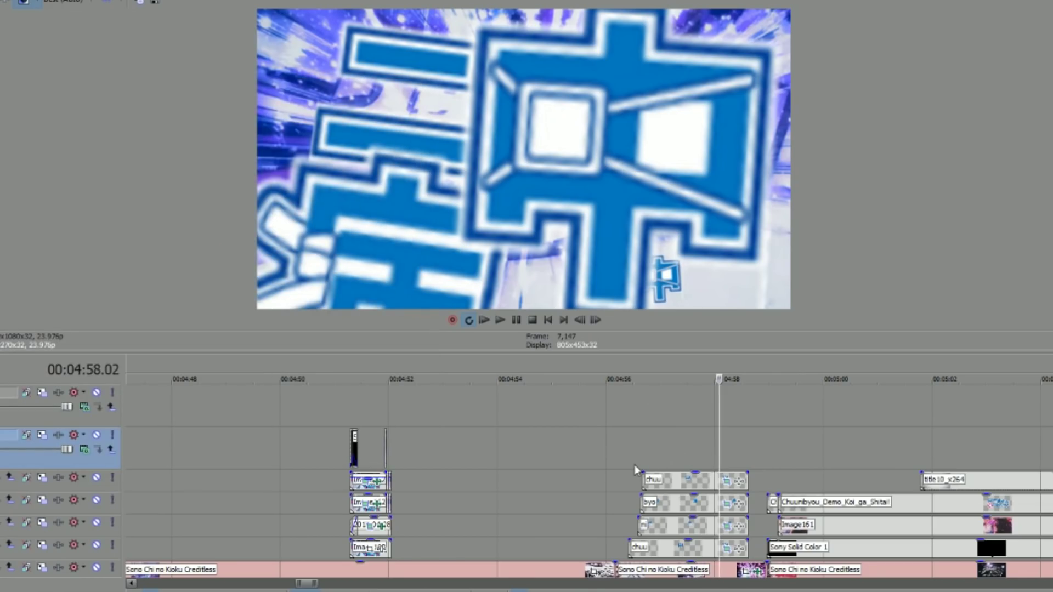
- Play the title sequence from just before the chuu clip through the finished logo to the pink drip transition at 00:05:03.23
click(626, 478)
key(space)
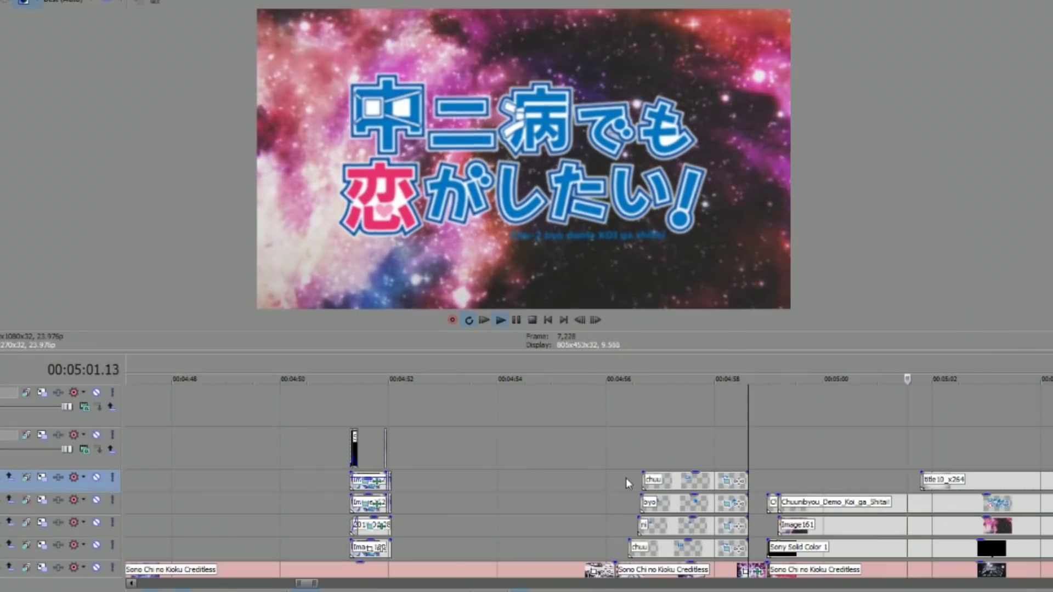
key(space)
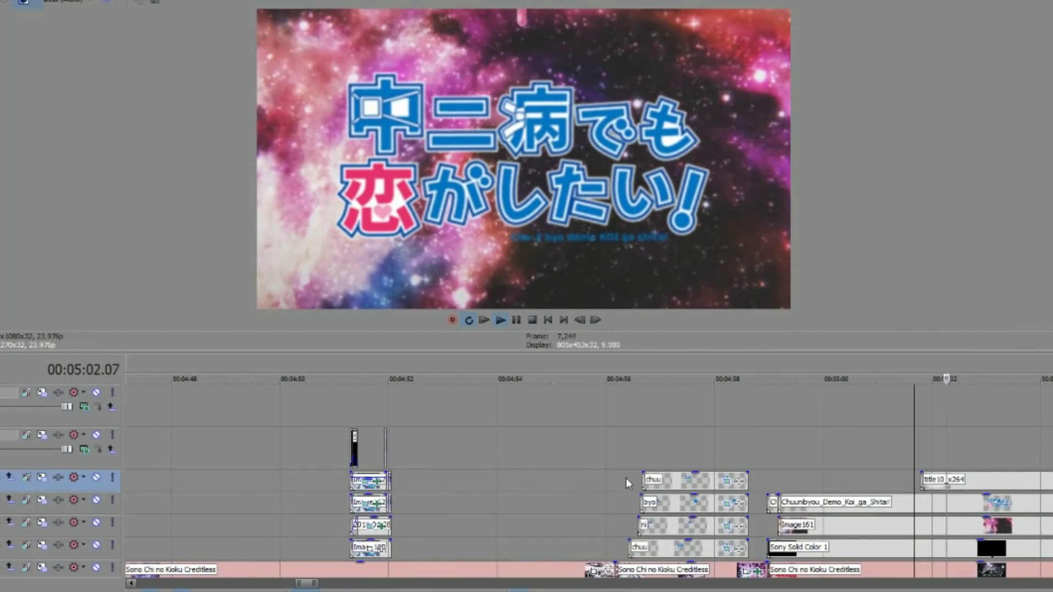
key(space)
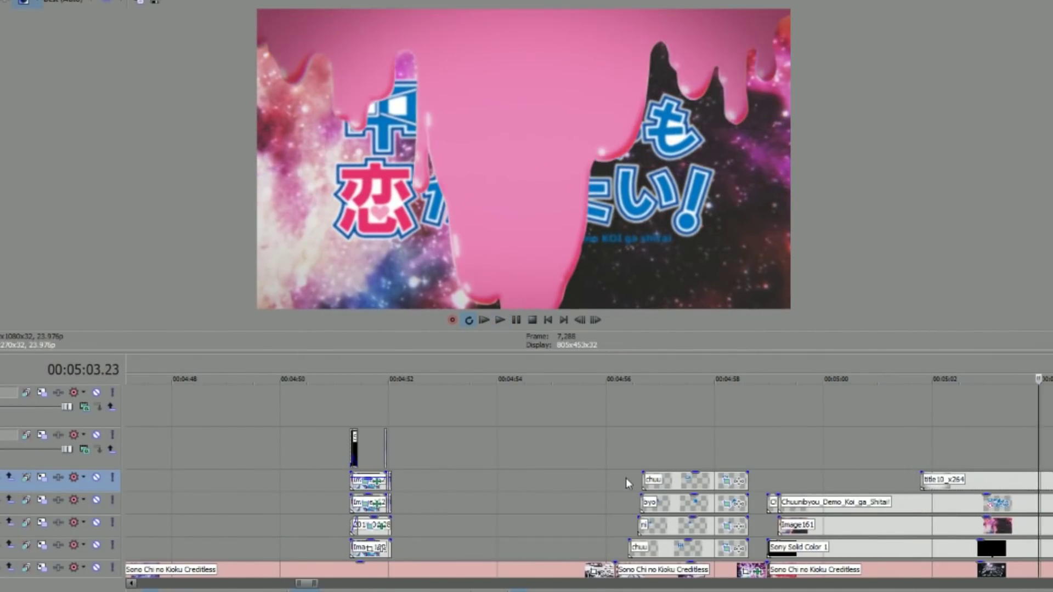
- Open the event settings of the title10_x264 clip at the pink drip transition
right_click(1004, 481)
click(1020, 127)
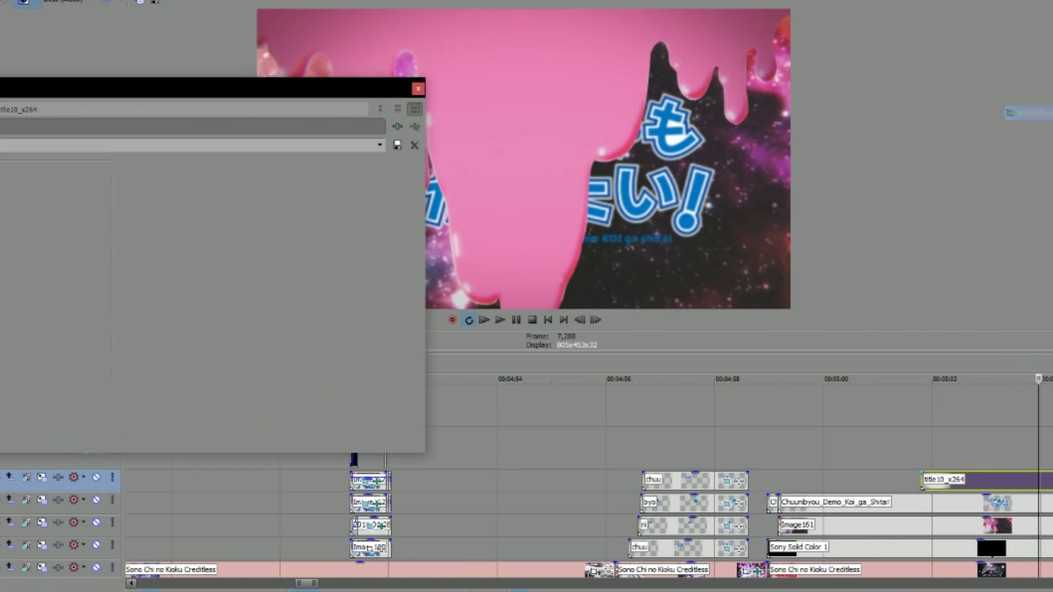
click(214, 418)
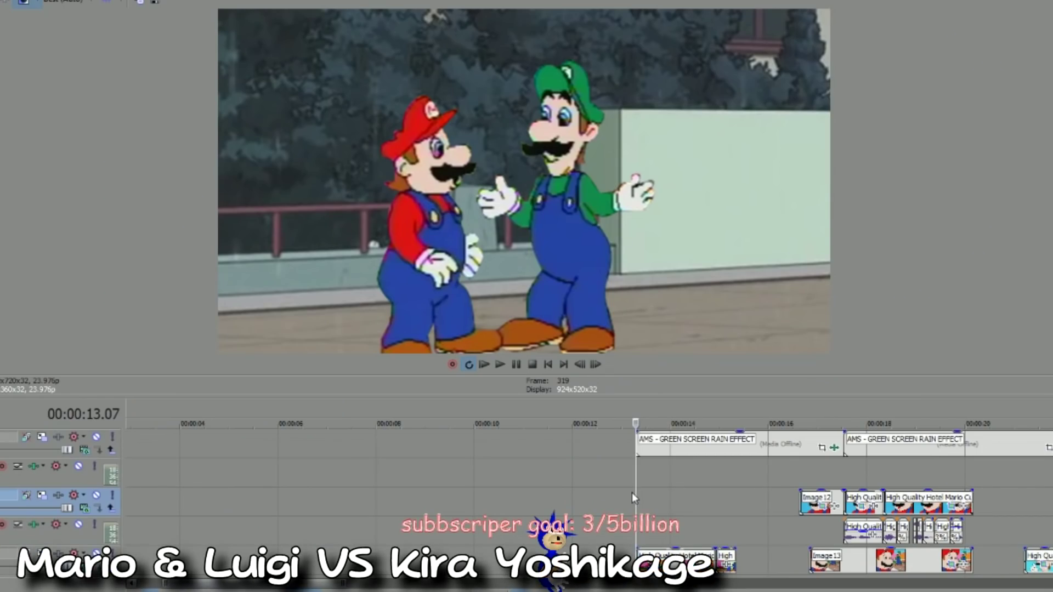
- Check the Mario and Luigi composite at 00:00:13.20 and 00:00:13.22, and move on to the Mario cut-scene clips at 00:00:18.08
click(663, 496)
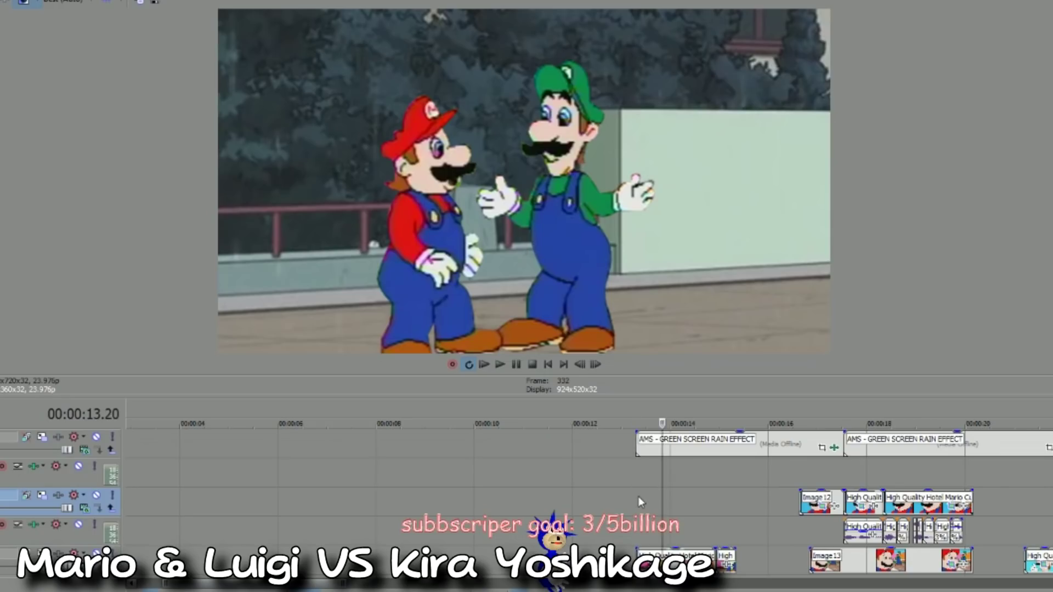
key(Right)
key(Right)
key(Up)
key(Up)
key(Up)
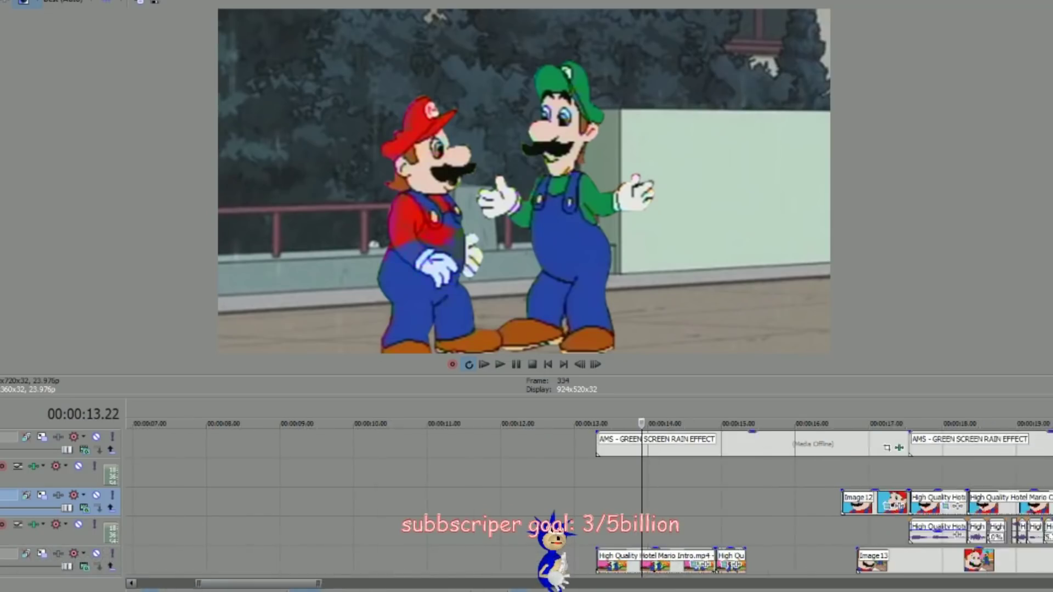
drag(271, 586, 314, 586)
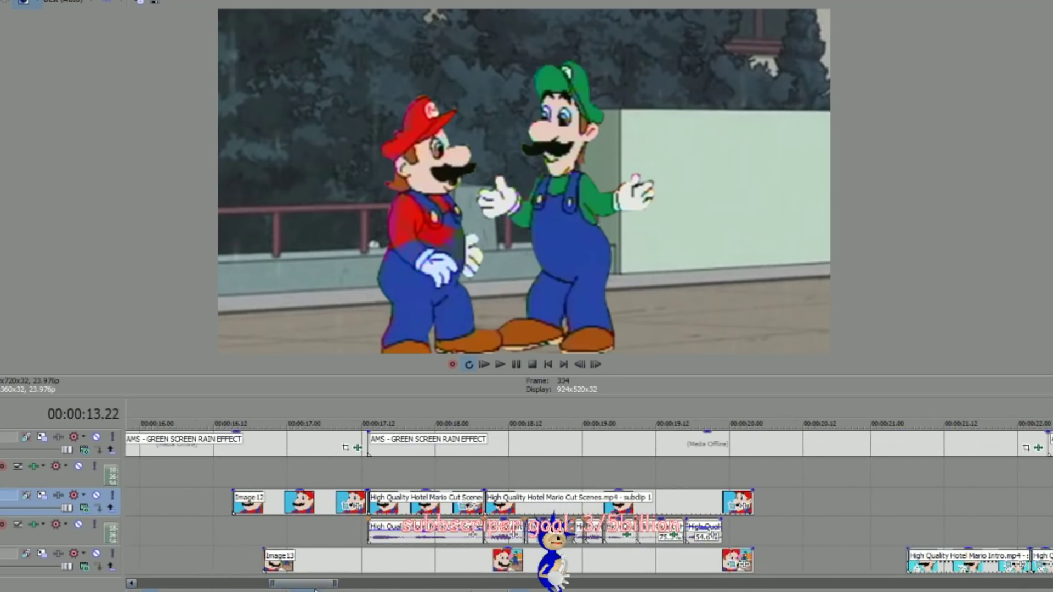
click(489, 474)
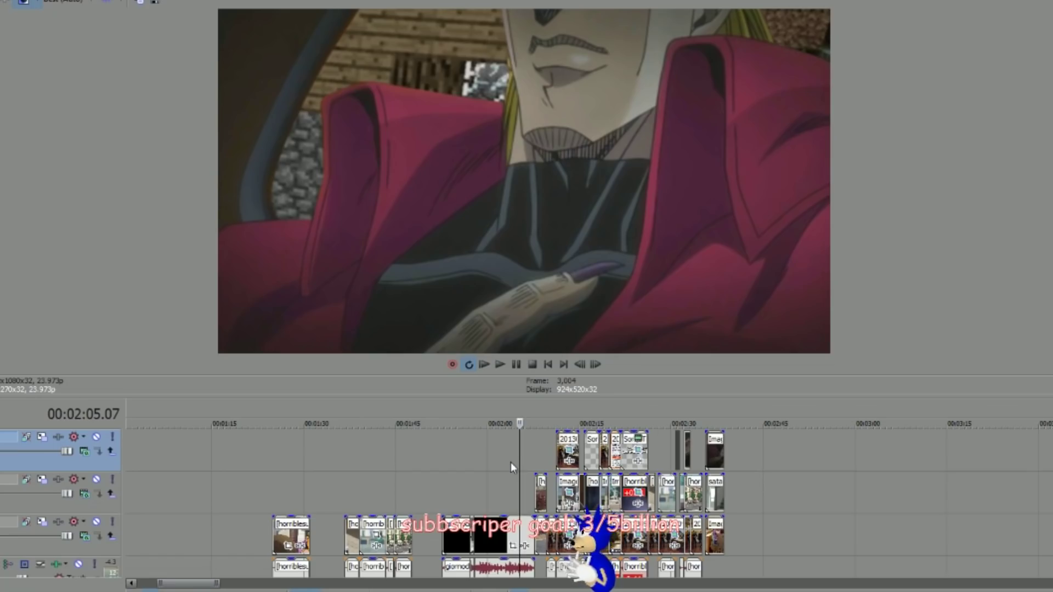
- Look over the JoJo project's tracks around 00:02:05.07, and preview the dark close-up clip around 00:05:58.00
scroll(511, 463, down, 2)
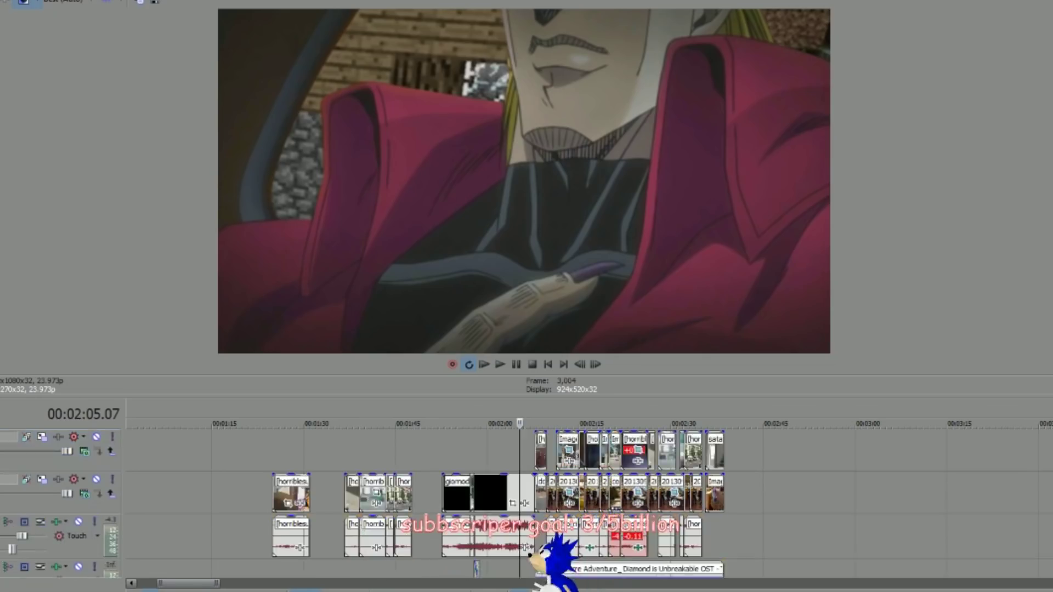
scroll(495, 463, up, 6)
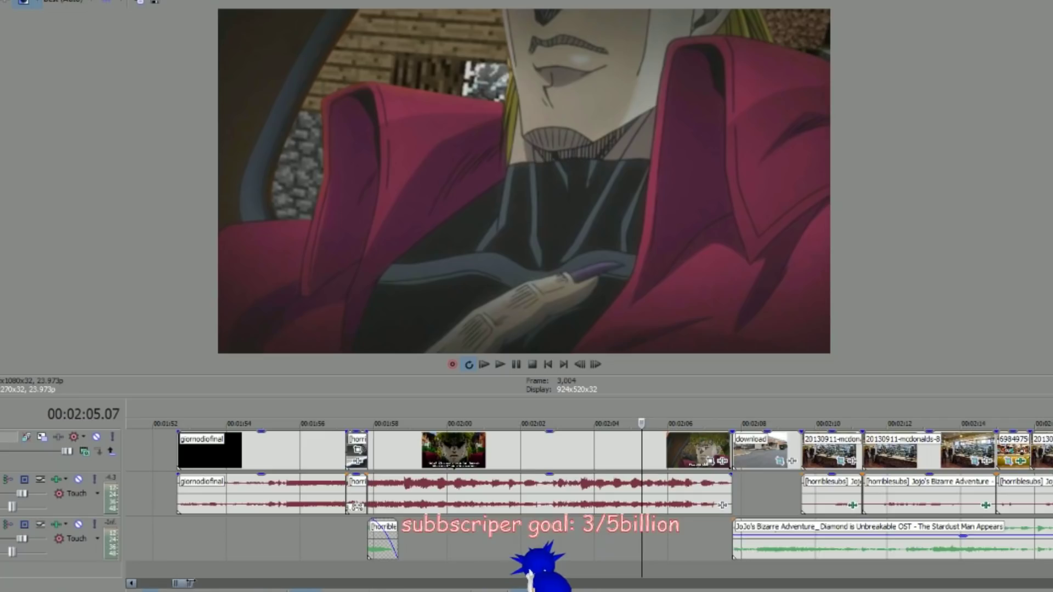
scroll(495, 463, down, 8)
drag(235, 584, 276, 588)
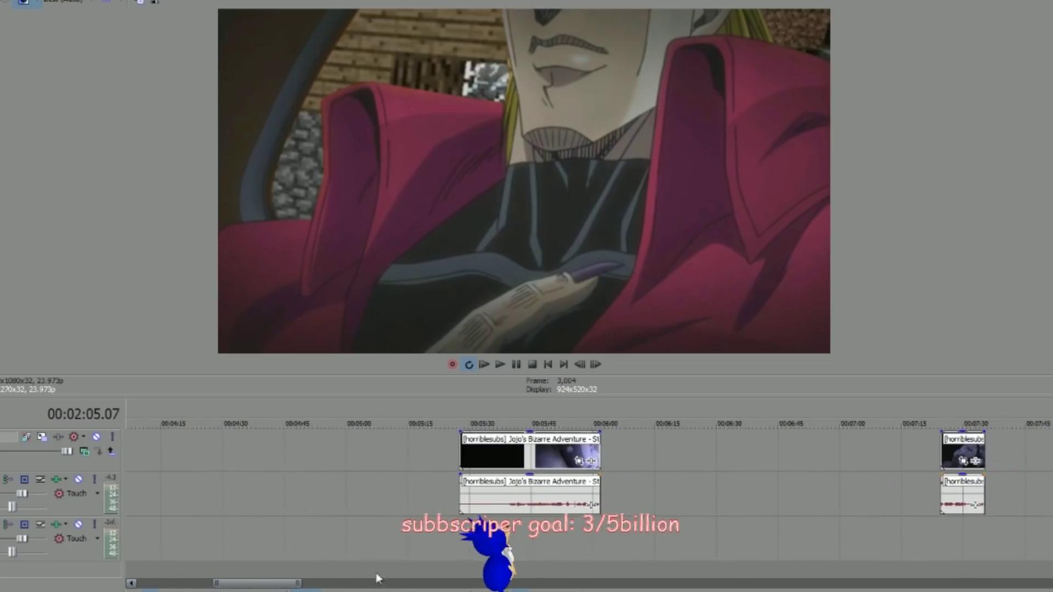
click(557, 529)
click(579, 527)
click(586, 526)
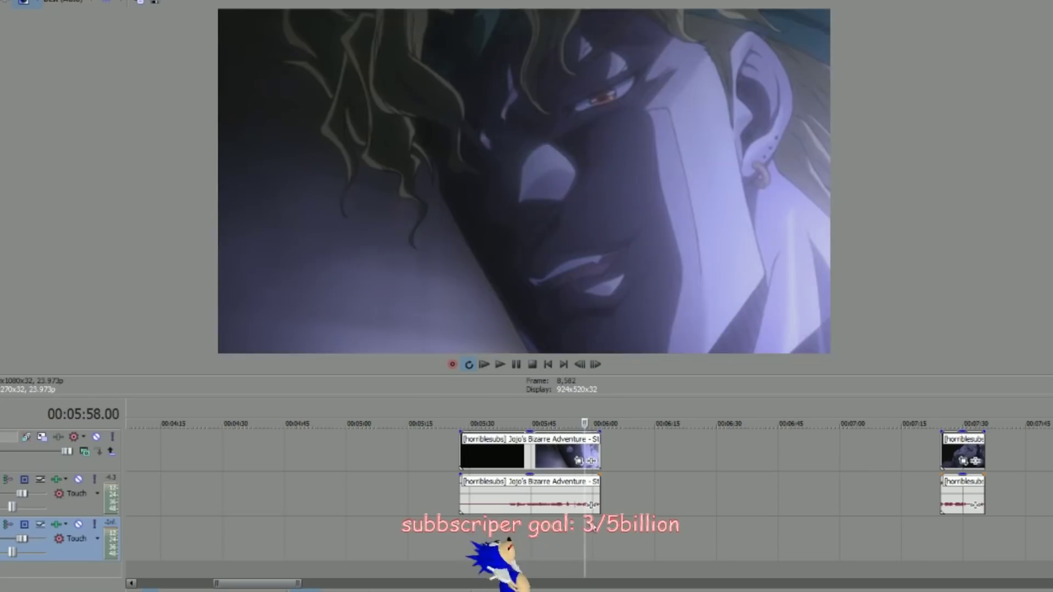
click(593, 526)
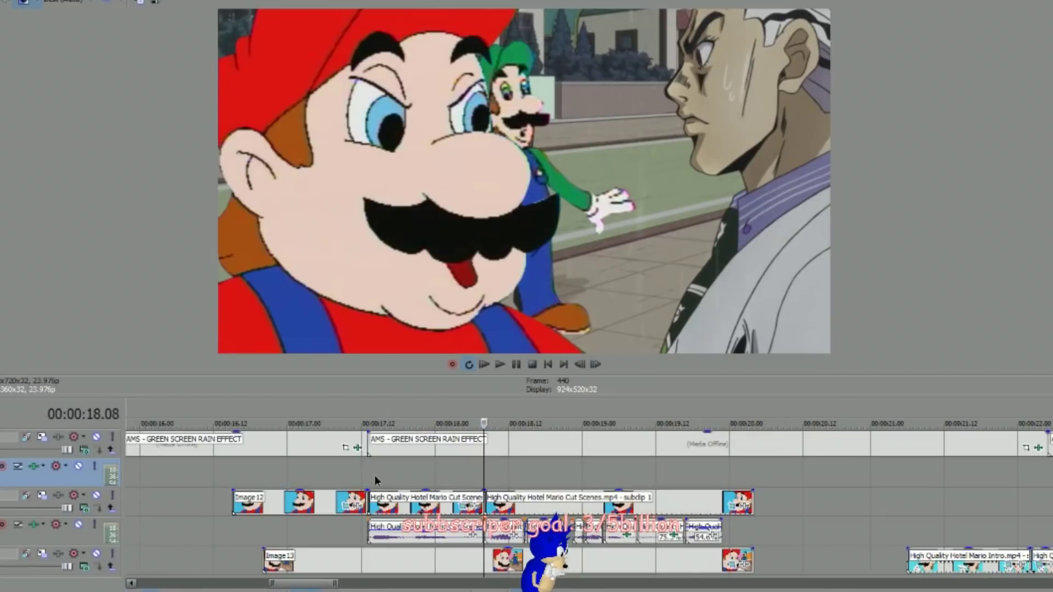
- Compare Mario's mouth frames in the rain scene at 00:00:18.09, 00:00:18.16 and 00:00:19.03 and further along the cut-scene clip
click(374, 476)
click(490, 478)
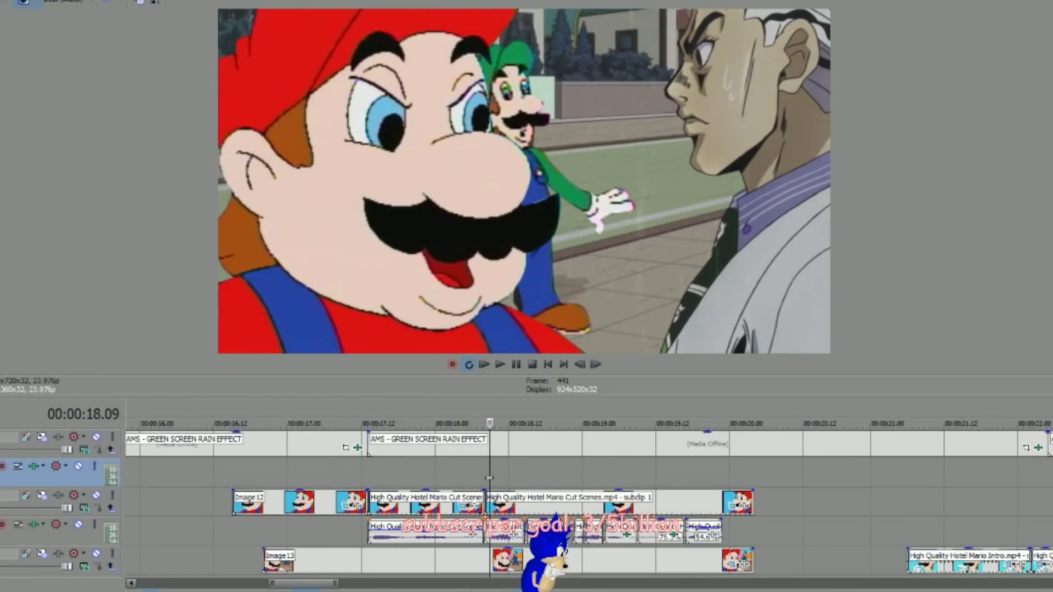
click(532, 475)
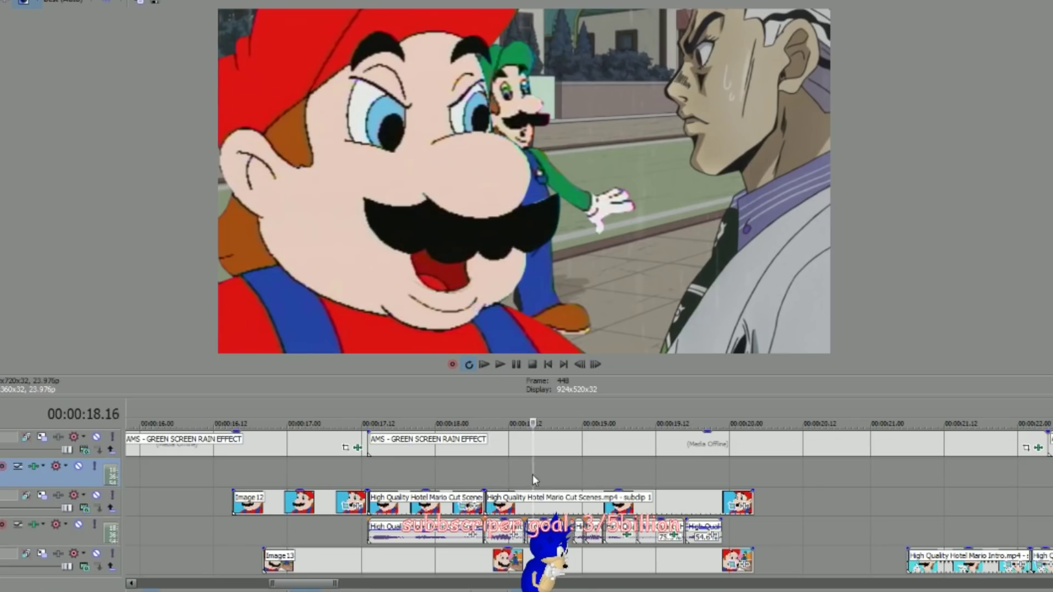
click(582, 487)
click(600, 488)
click(601, 496)
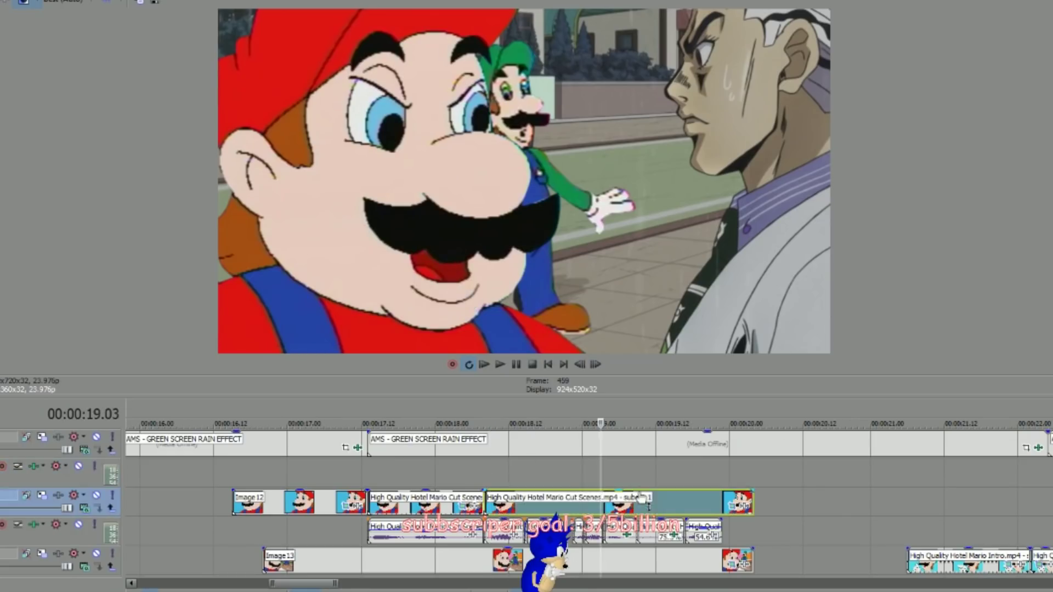
click(650, 486)
click(684, 476)
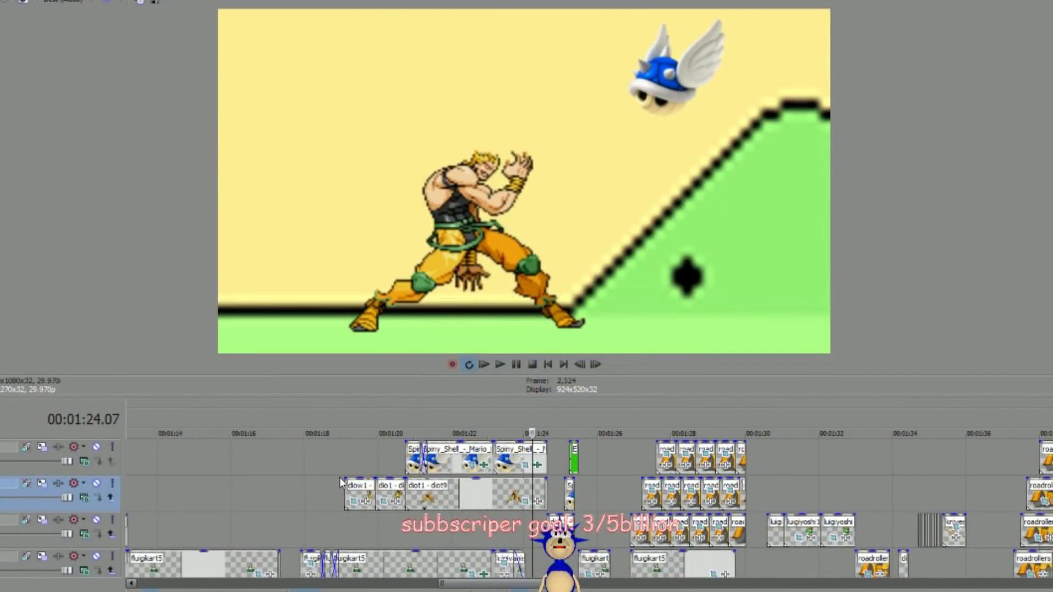
- Look over the stacked Dio, kart and road roller sprite clips around 00:01:24.07
scroll(527, 511, down, 2)
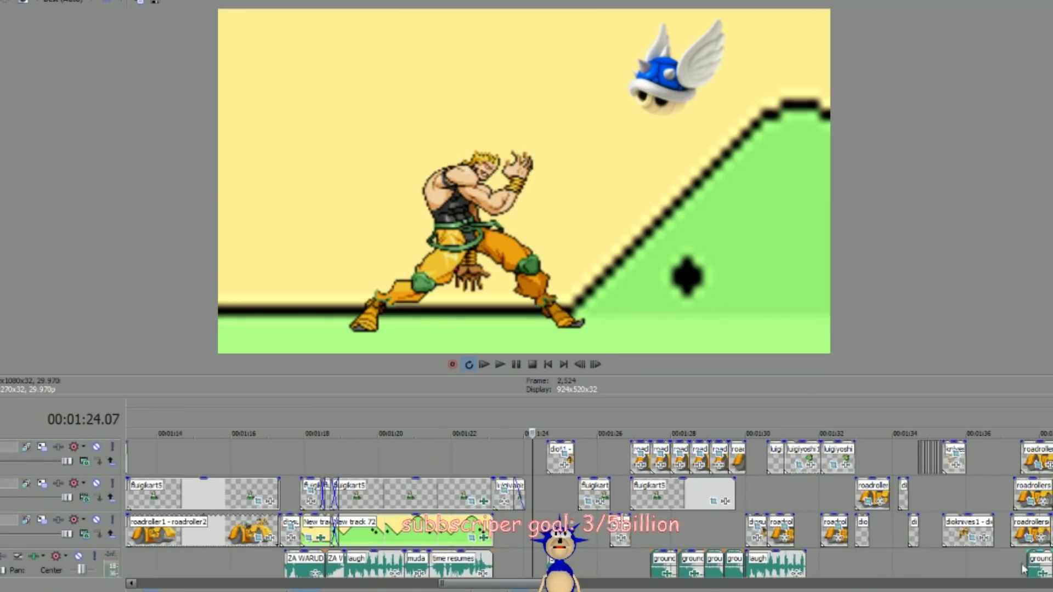
drag(521, 582, 489, 584)
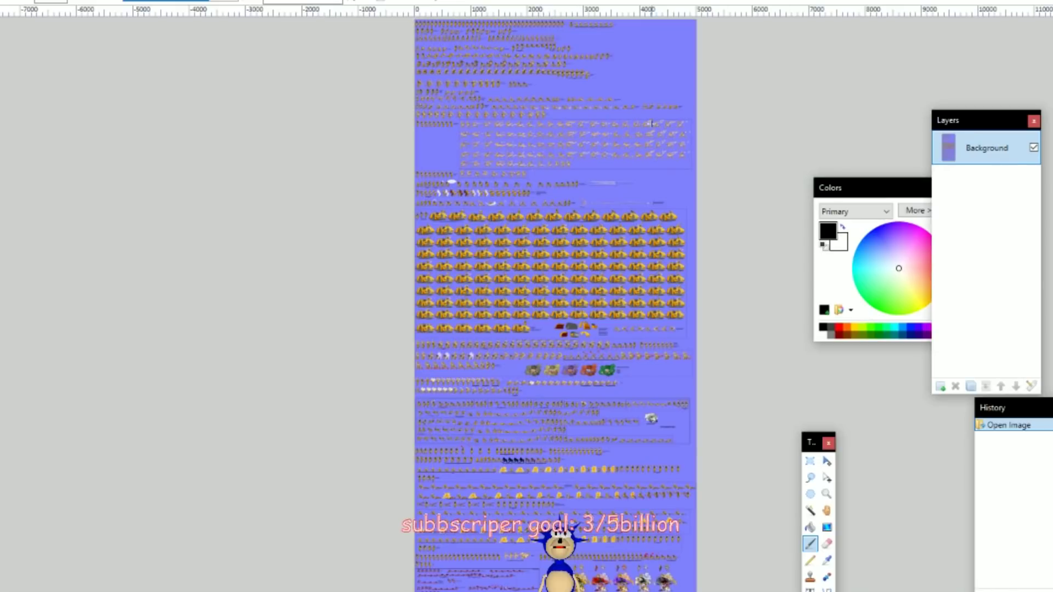
- Examine the sprite sheet in the image editor, and browse the numbered angrysun and dio PNG frames
click(812, 460)
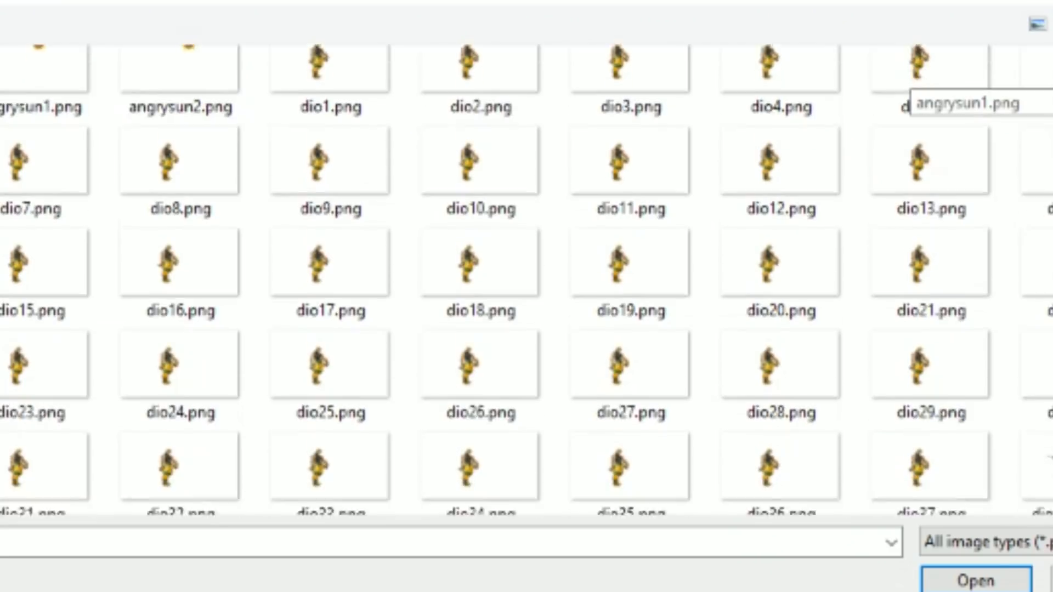
scroll(527, 280, down, 3)
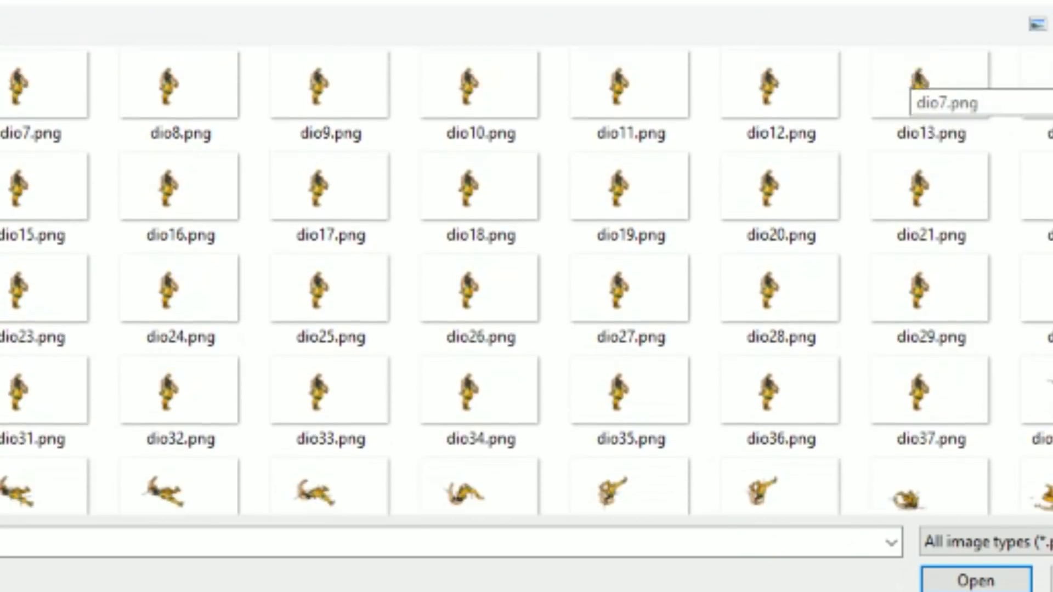
scroll(527, 279, up, 2)
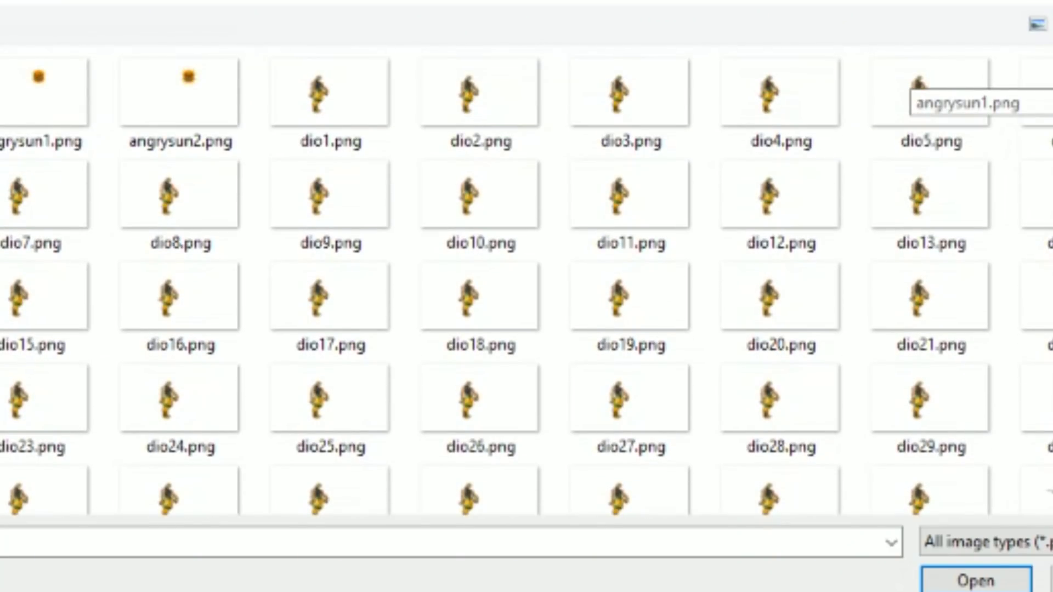
scroll(527, 280, down, 1)
scroll(527, 280, up, 1)
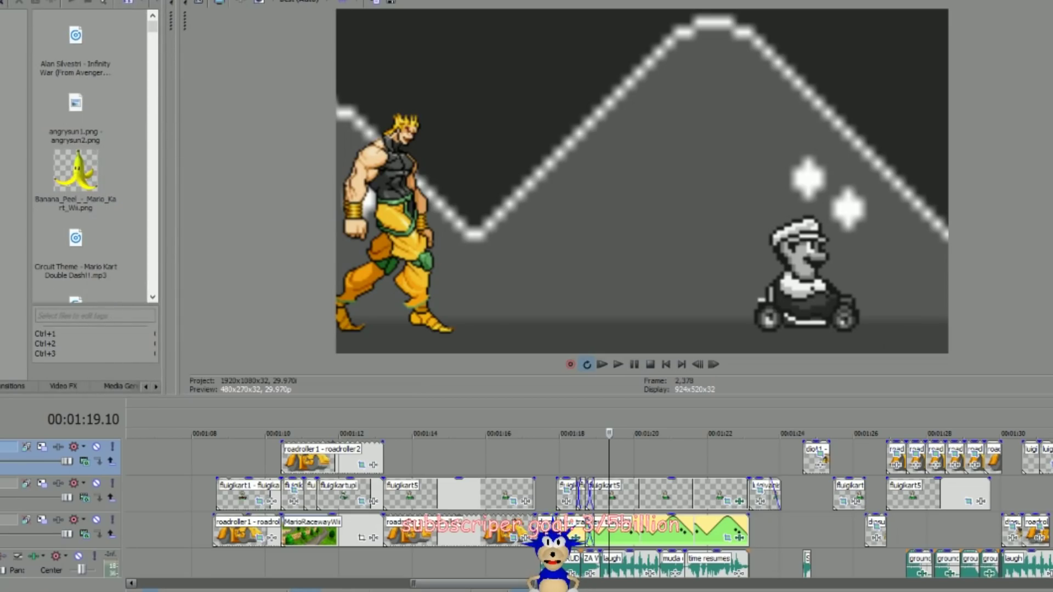
- Try to import dio1.png from the frames folder as an image sequence with 37 as the last image
key(ctrl+o)
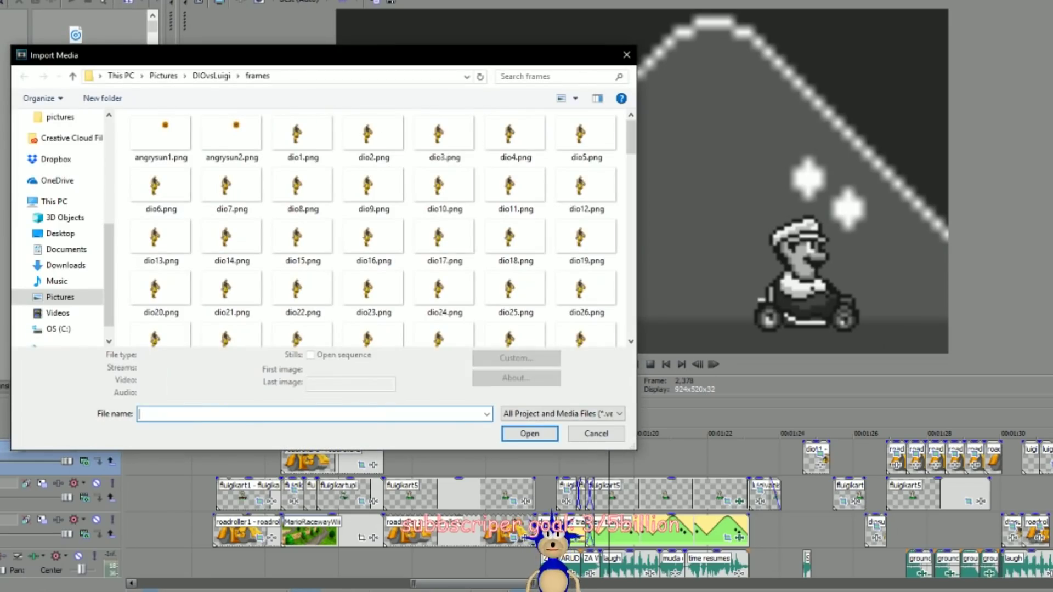
click(311, 140)
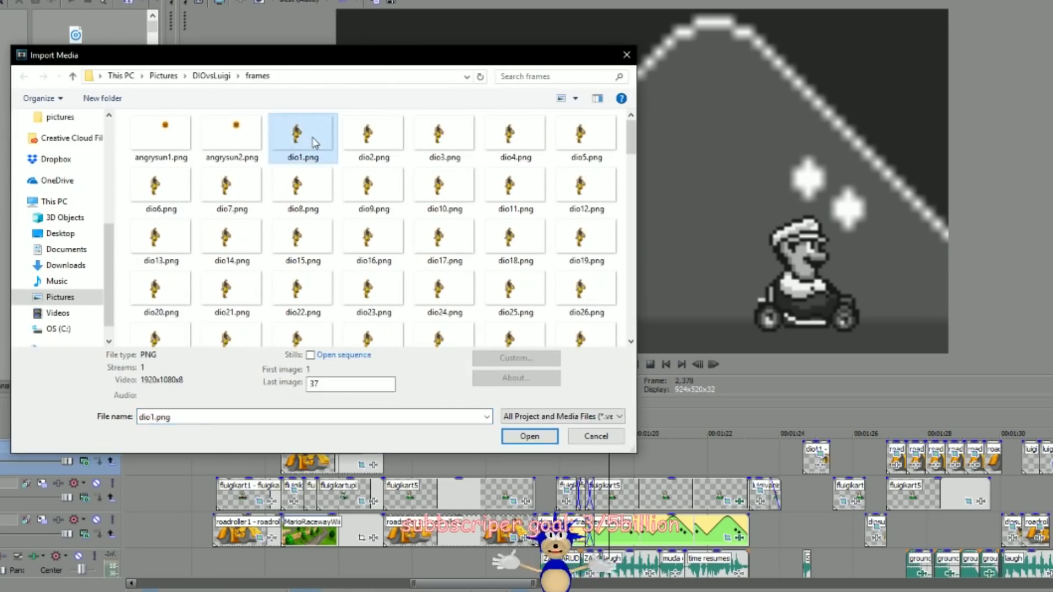
click(310, 355)
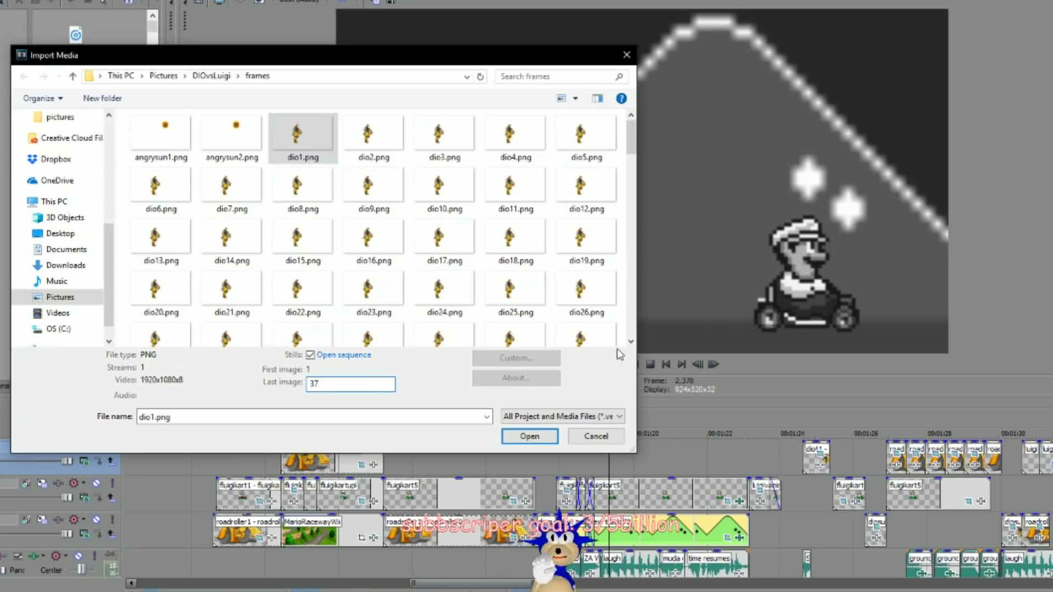
scroll(631, 347, down, 3)
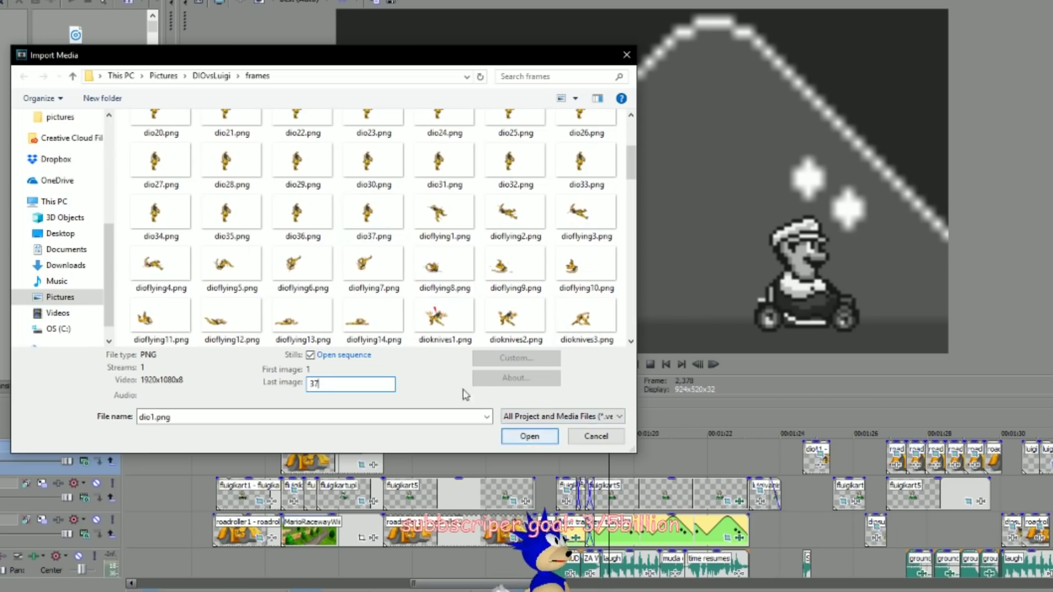
click(597, 437)
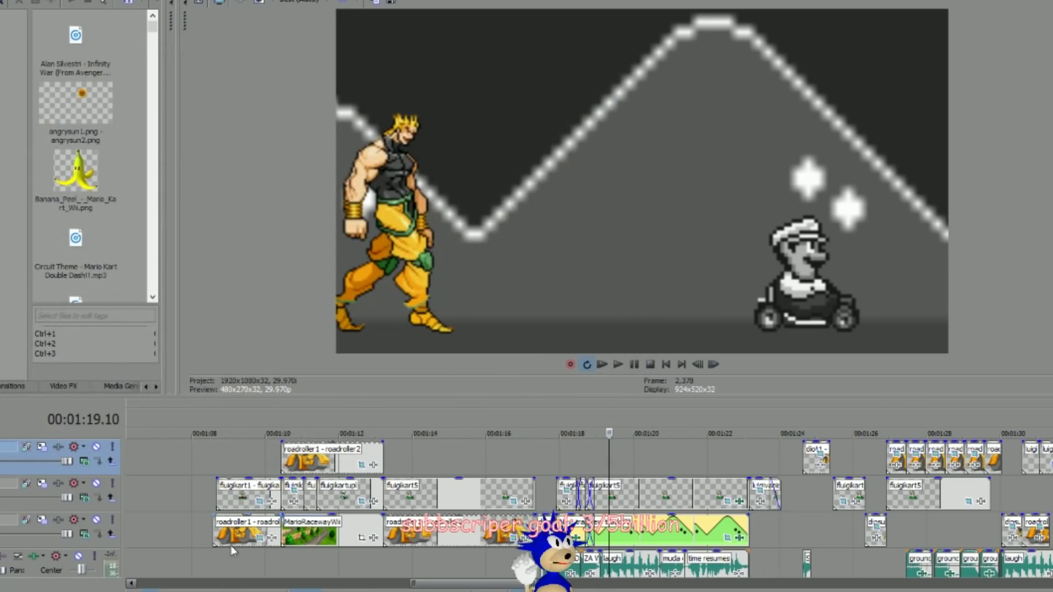
- Preview the dio1 - dio37 walk clip at 00:00:13.08, and play on through the goomba scene at 00:00:15.00
drag(450, 576, 206, 575)
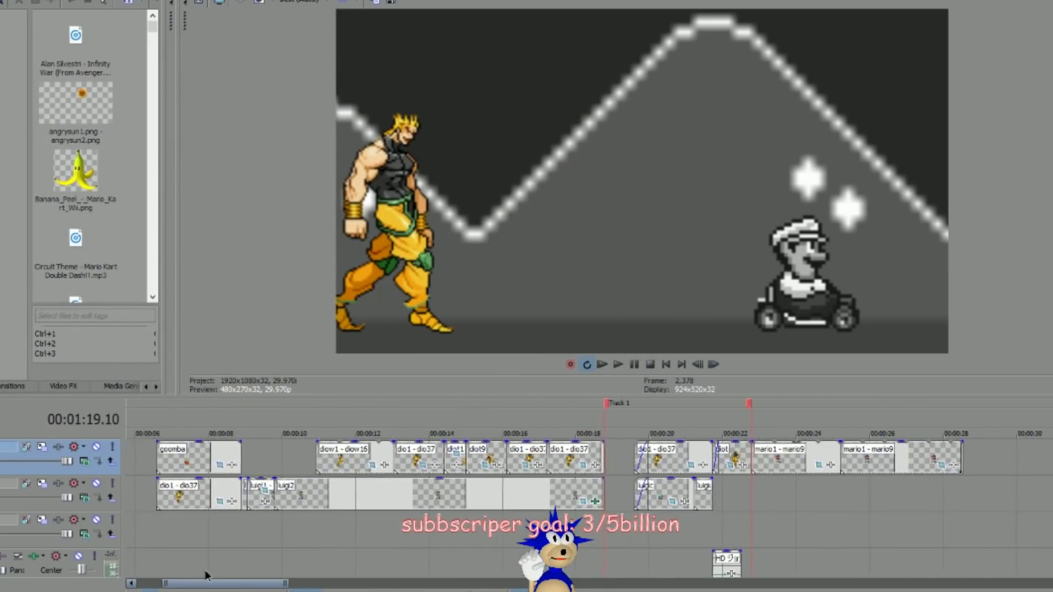
click(377, 455)
click(404, 458)
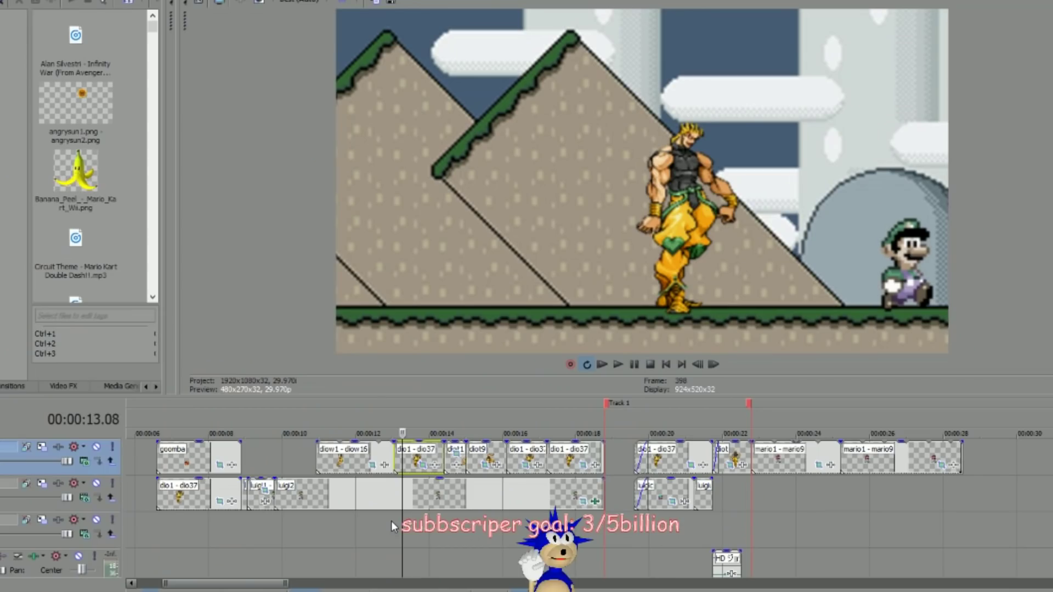
click(390, 521)
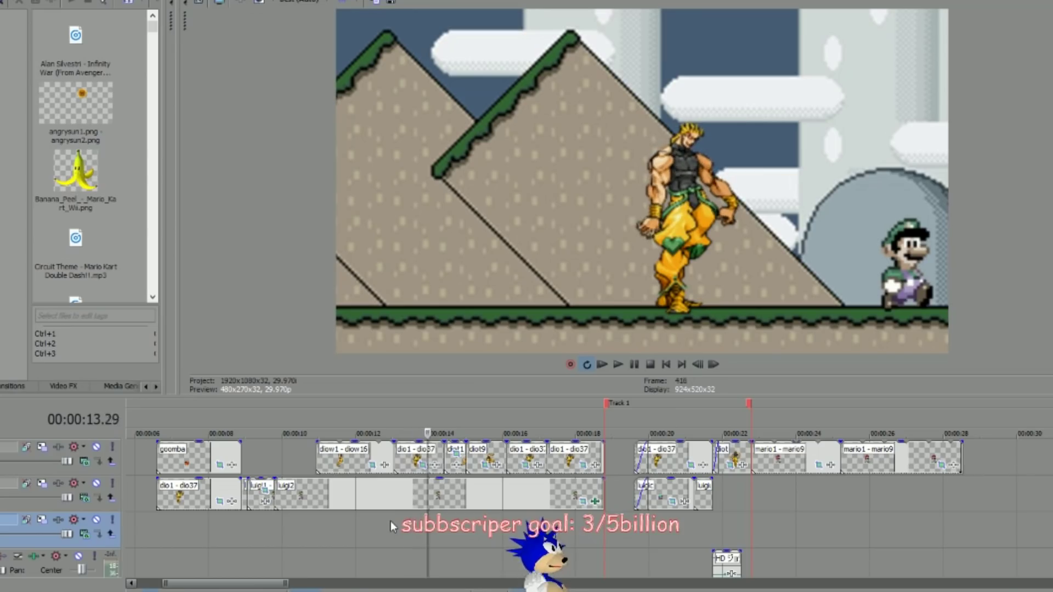
key(space)
key(space)
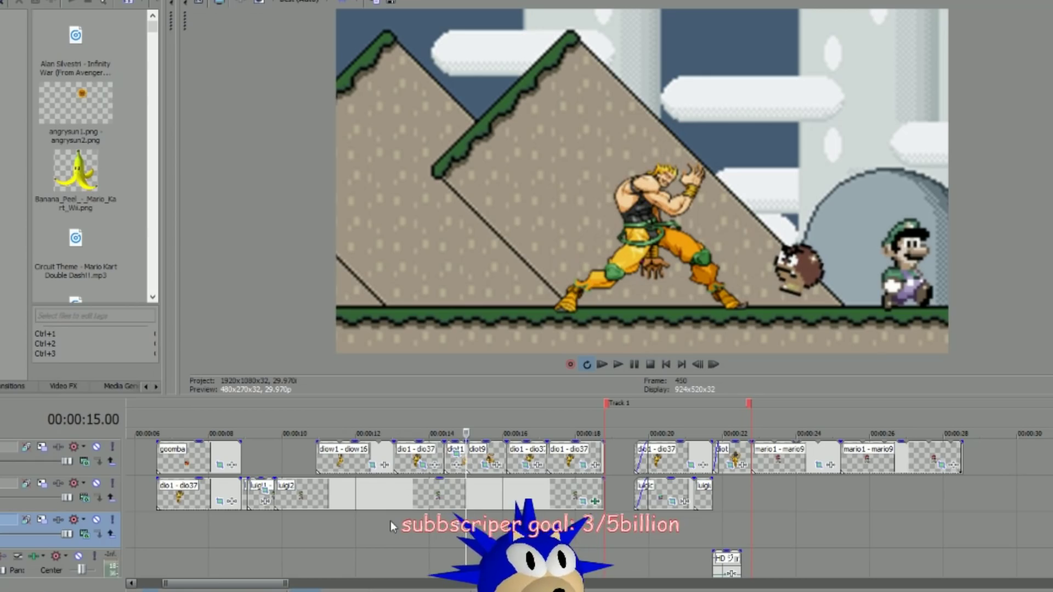
key(space)
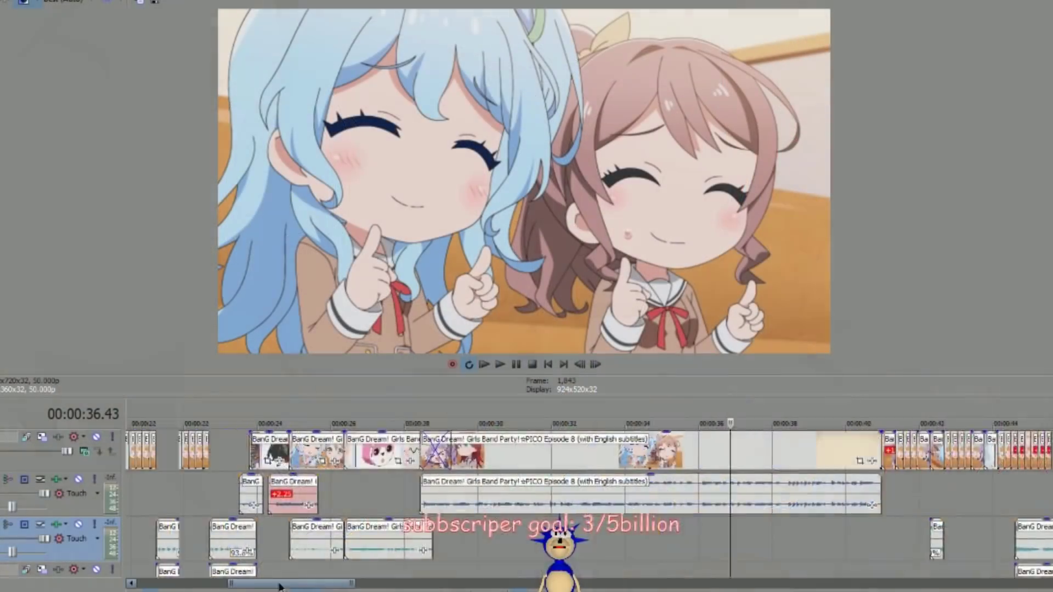
- Preview the opening BanG Dream cuts at 00:00:05.00 and 00:00:05.18
drag(251, 582, 215, 568)
click(311, 499)
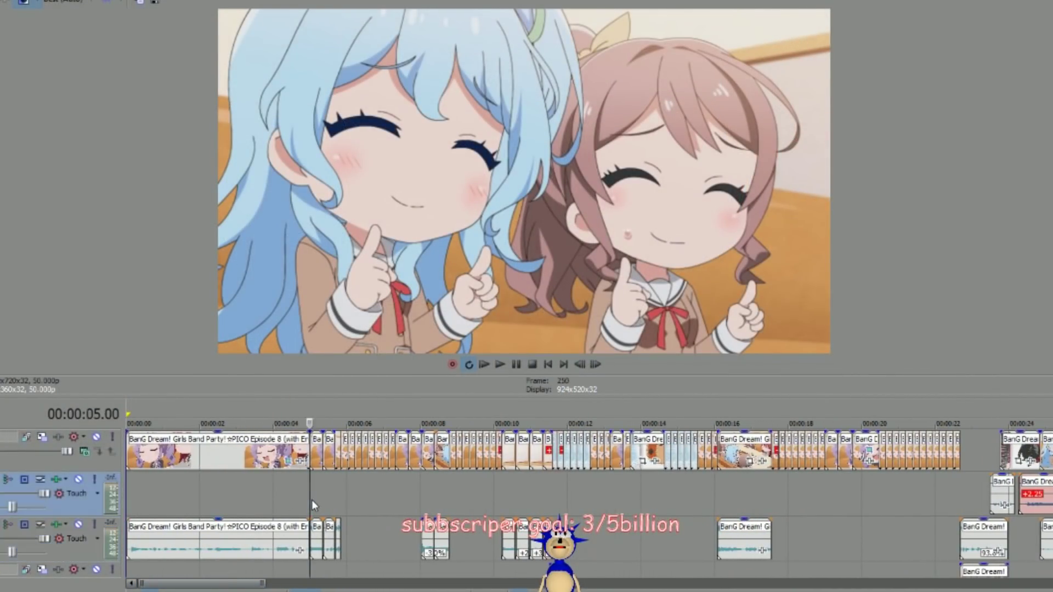
click(319, 497)
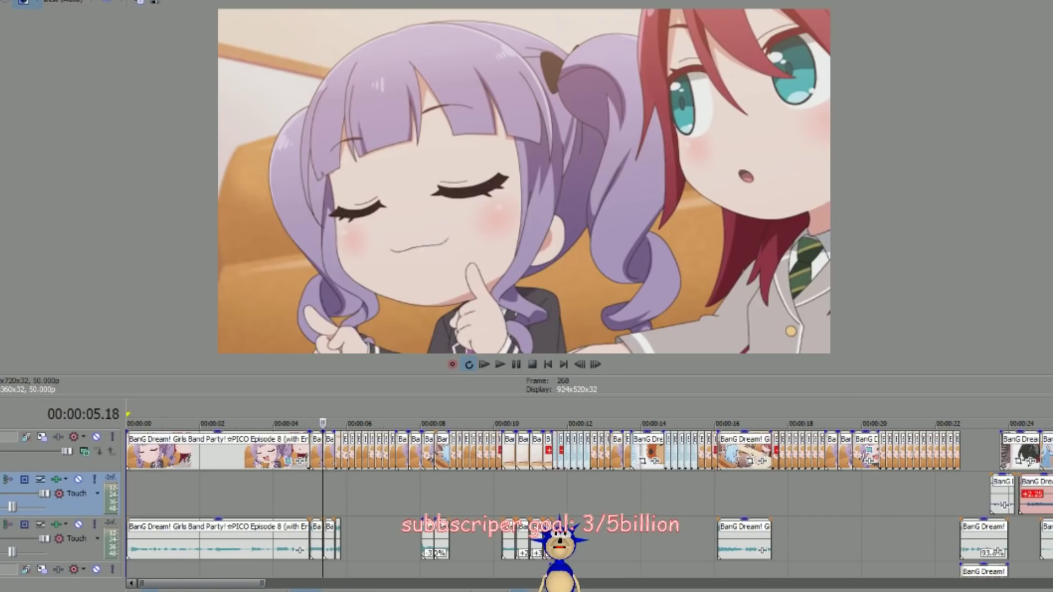
- Inspect the short BanG Dream cuts up close from 00:00:05.00, and enlarge the timeline area
key(Up)
key(Up)
key(Up)
key(Up)
key(Up)
key(Up)
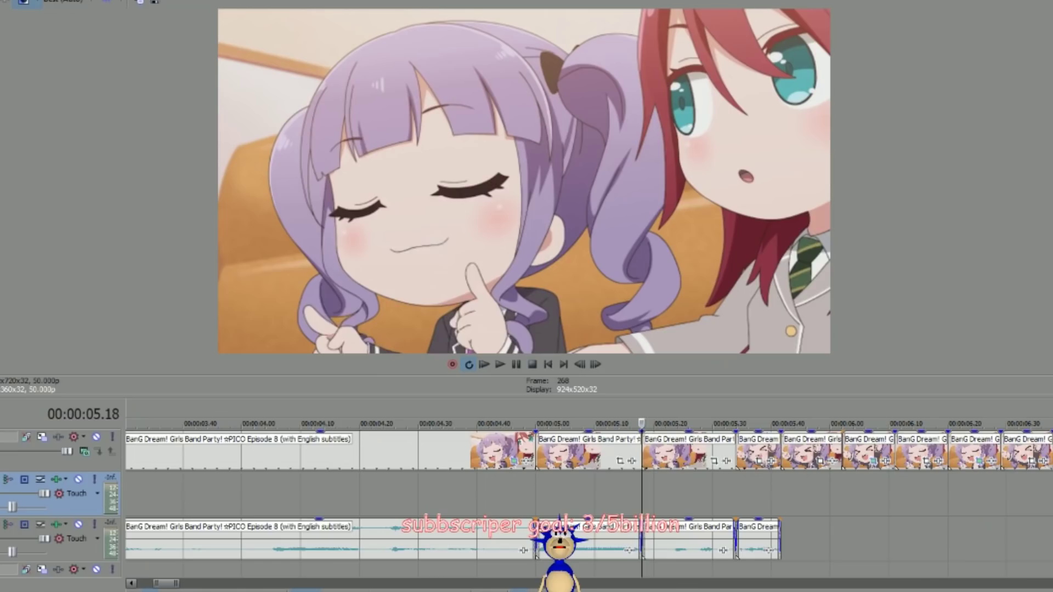
key(ctrl+Left)
drag(916, 397, 914, 359)
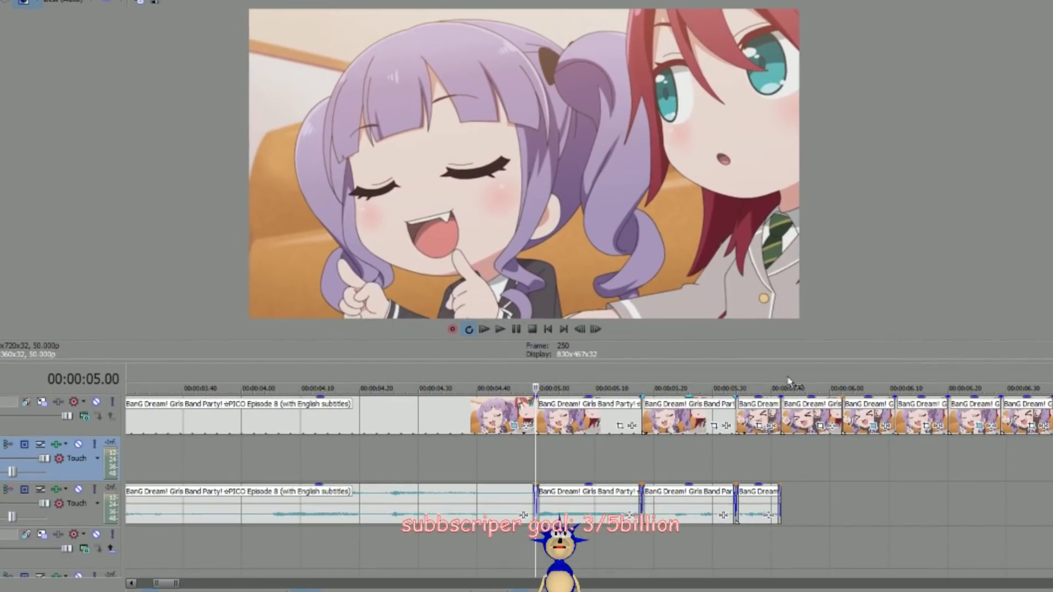
- Compare the closed-mouth frame at 00:00:05.15 with the open-mouth frame at 00:00:05.00 in the BanG Dream cuts
click(579, 463)
click(625, 469)
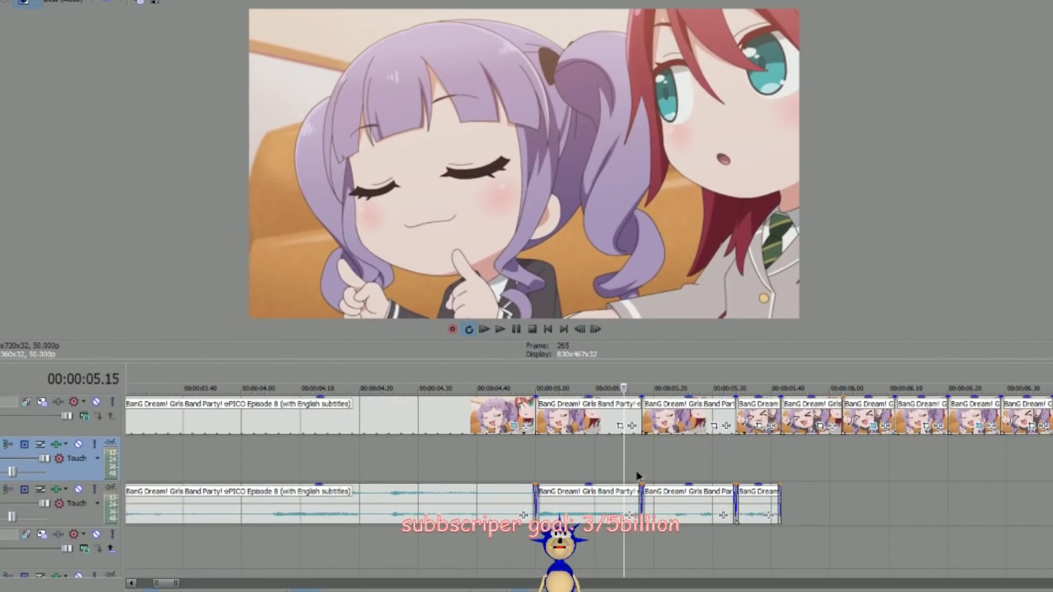
click(637, 473)
click(537, 459)
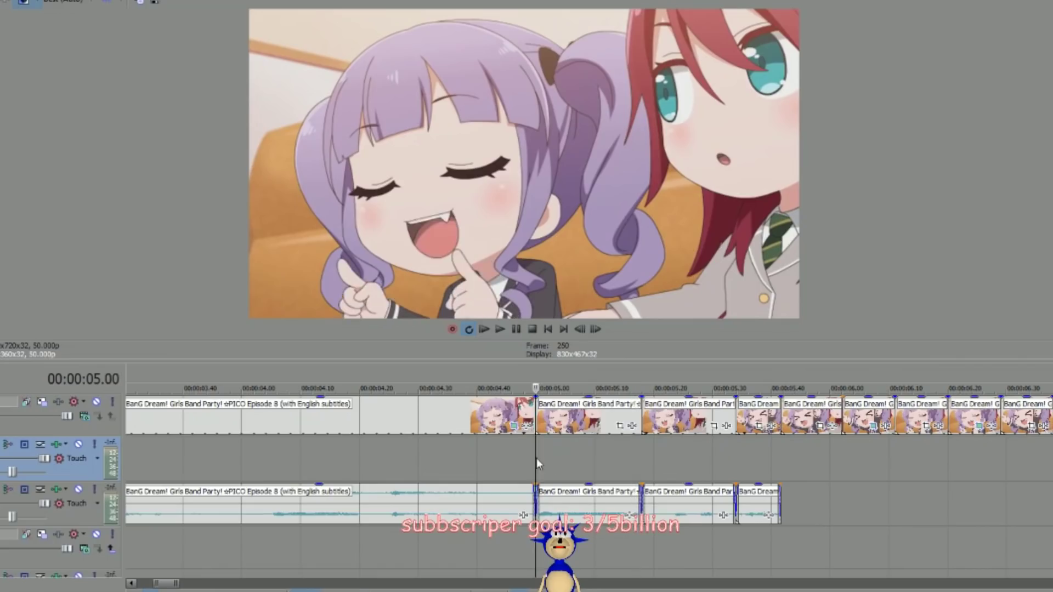
drag(170, 584, 173, 586)
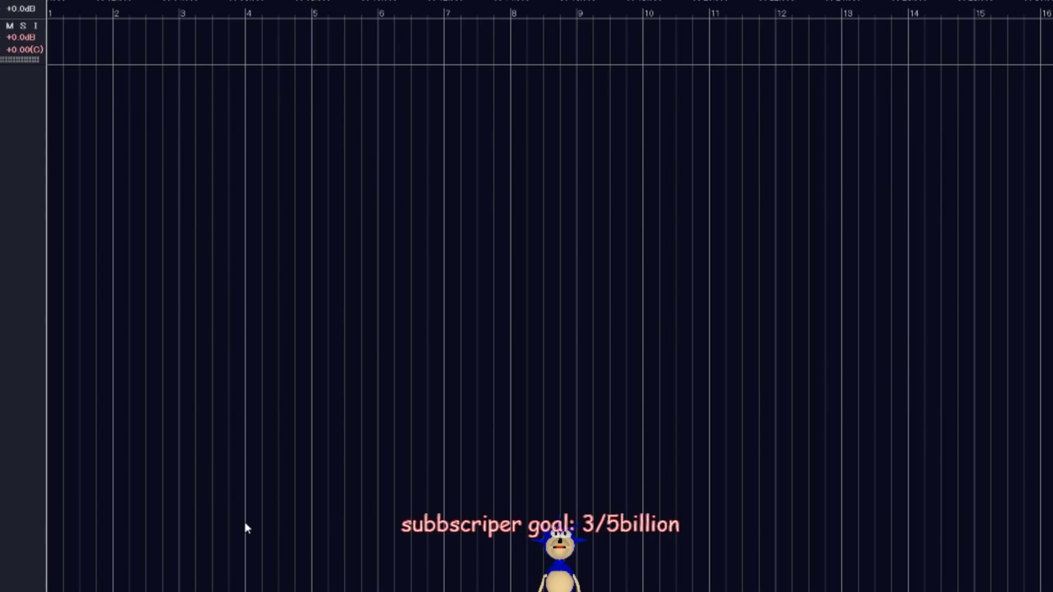
- In the audio pitch editor, paste the voice clip onto the empty track, open it and divide its pitch curve into note blocks
key(ctrl+v)
double_click(74, 45)
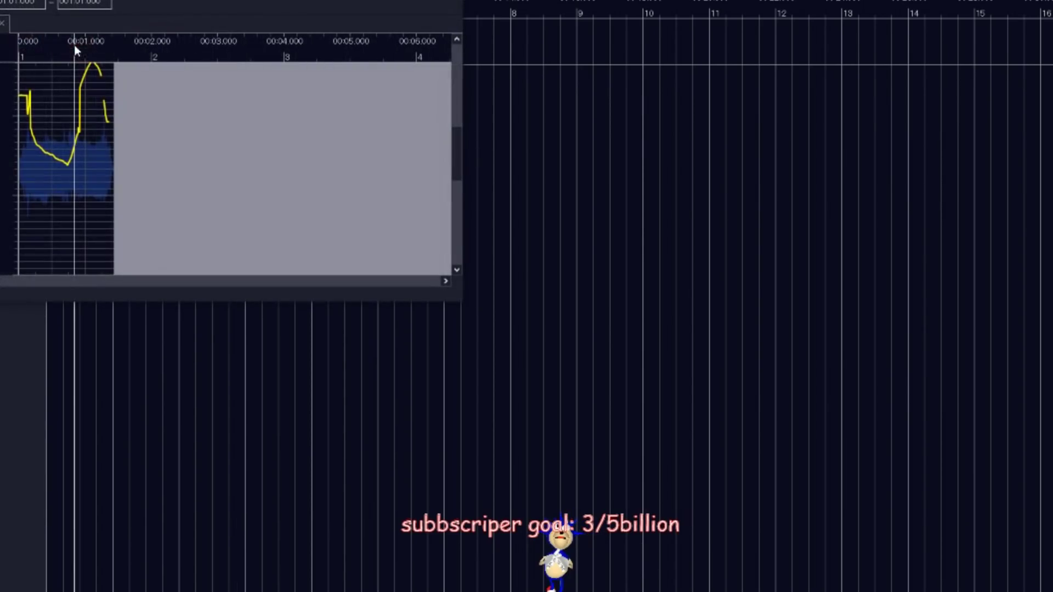
click(38, 187)
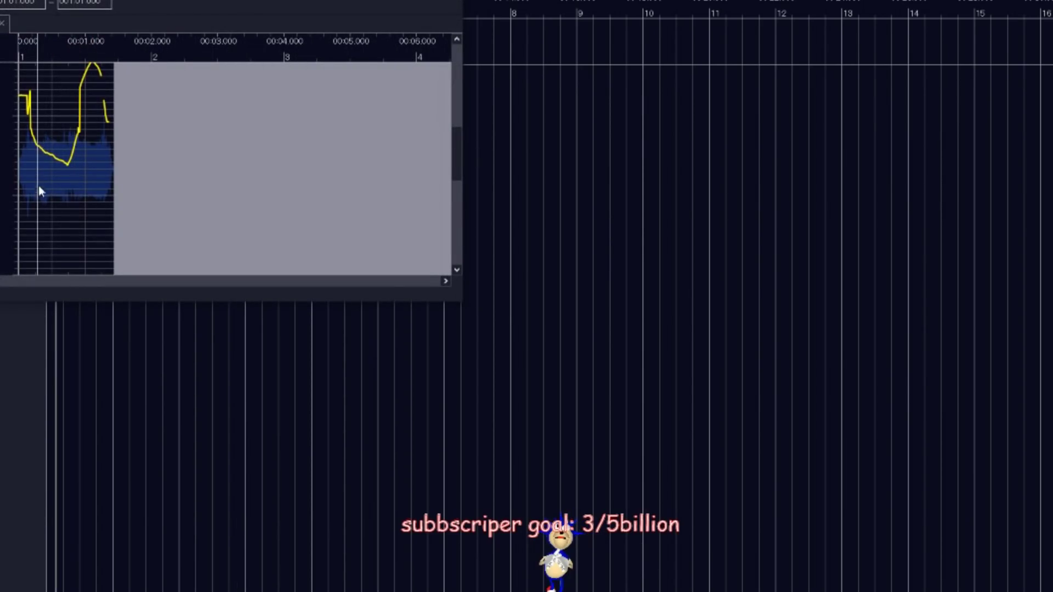
right_click(38, 188)
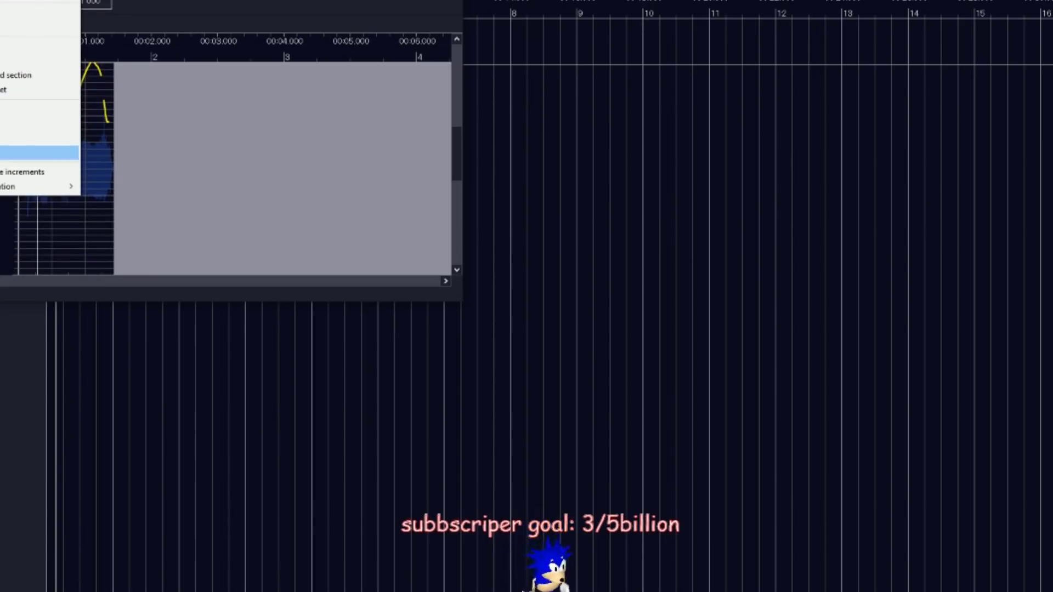
click(57, 140)
click(54, 159)
- Move the clip's note blocks onto nearly the same pitch so the whole curve is flattened, and leave the clip editor
drag(55, 160, 39, 153)
click(34, 140)
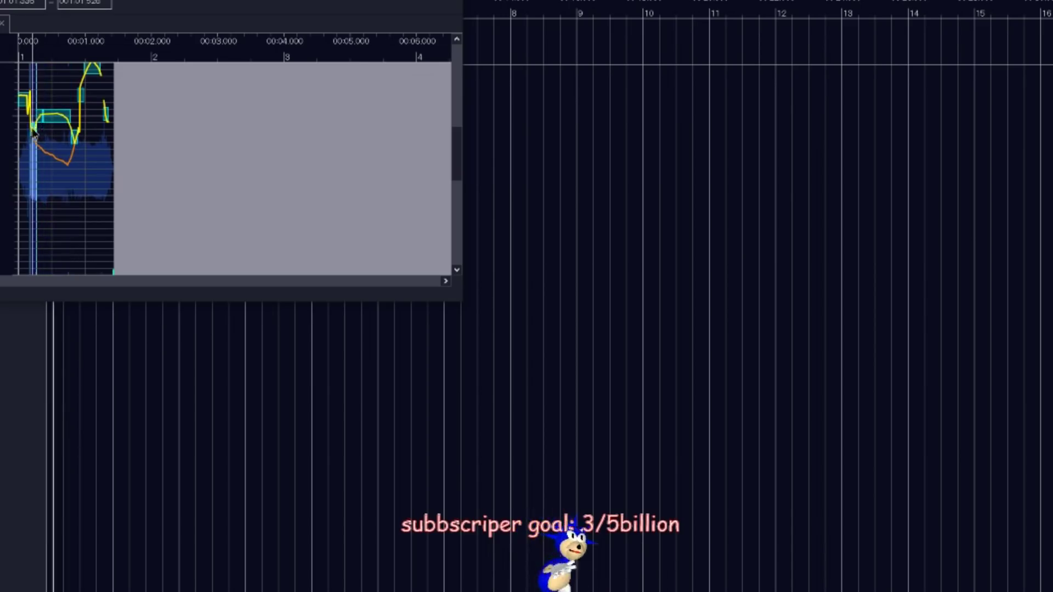
drag(28, 108, 25, 115)
drag(74, 140, 77, 119)
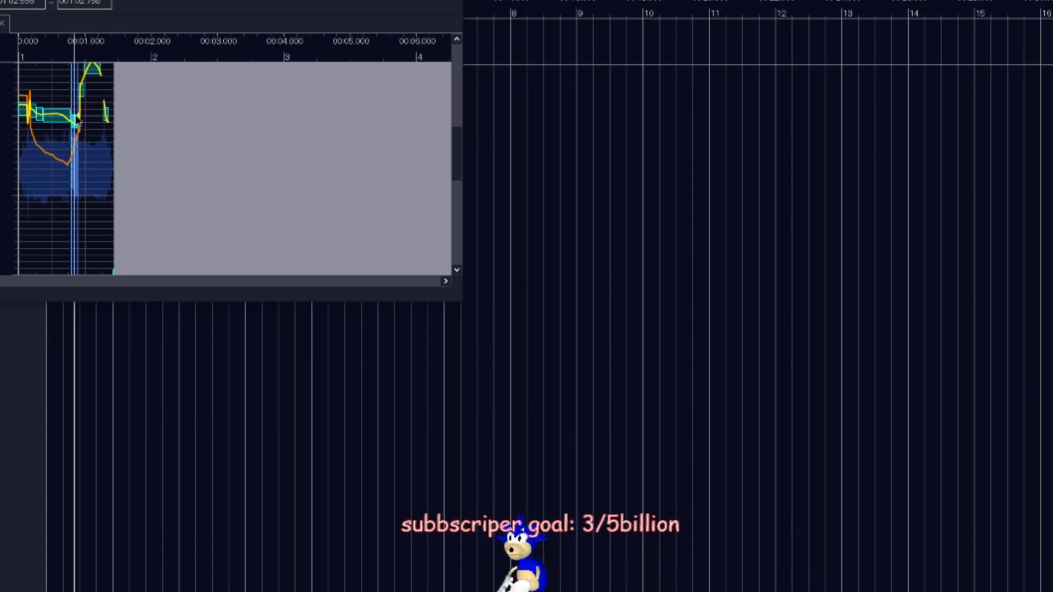
click(83, 101)
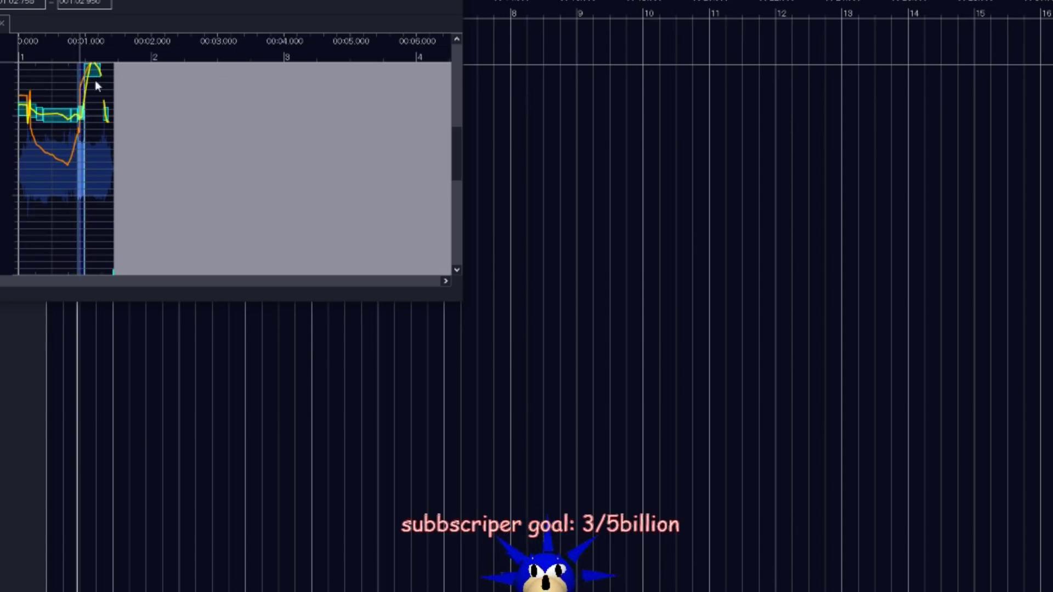
drag(94, 90, 100, 104)
click(105, 125)
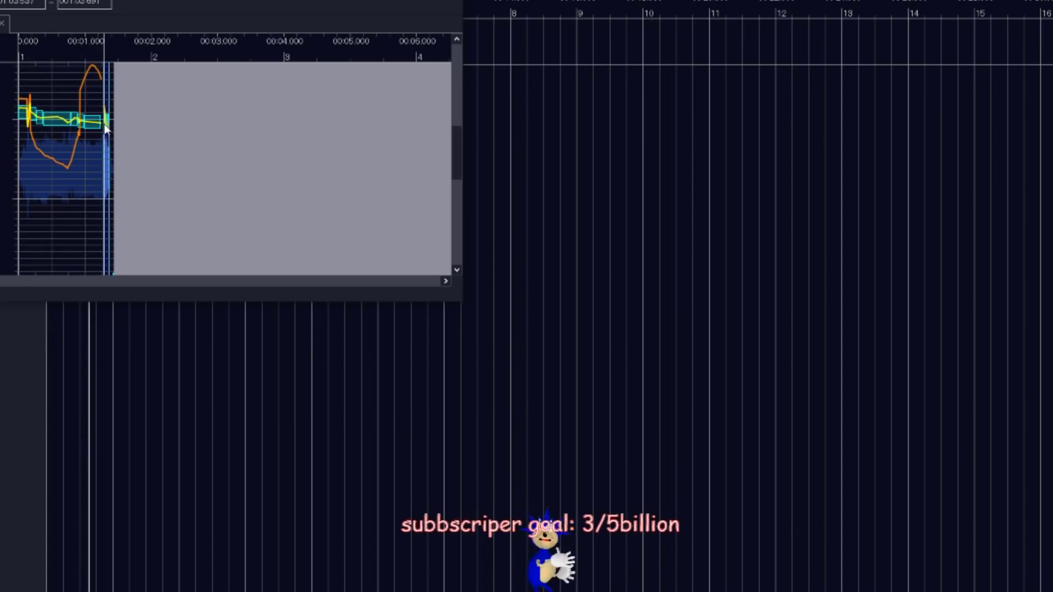
key(Escape)
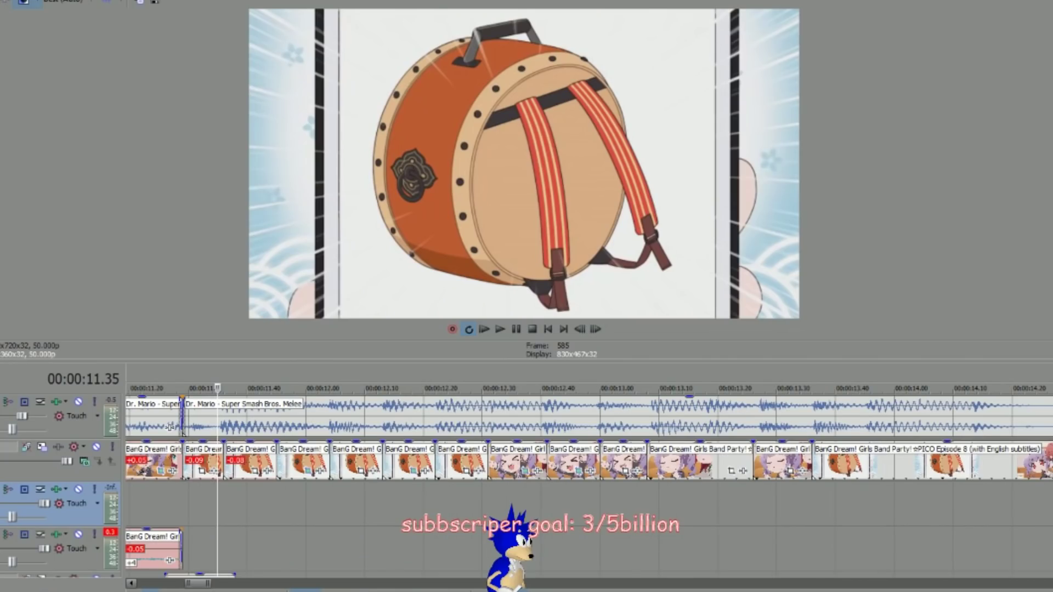
- Switch back to Vegas, play the Nichijou sprite scene from 00:01:10.05, and return the cursor to its start
drag(214, 579, 247, 579)
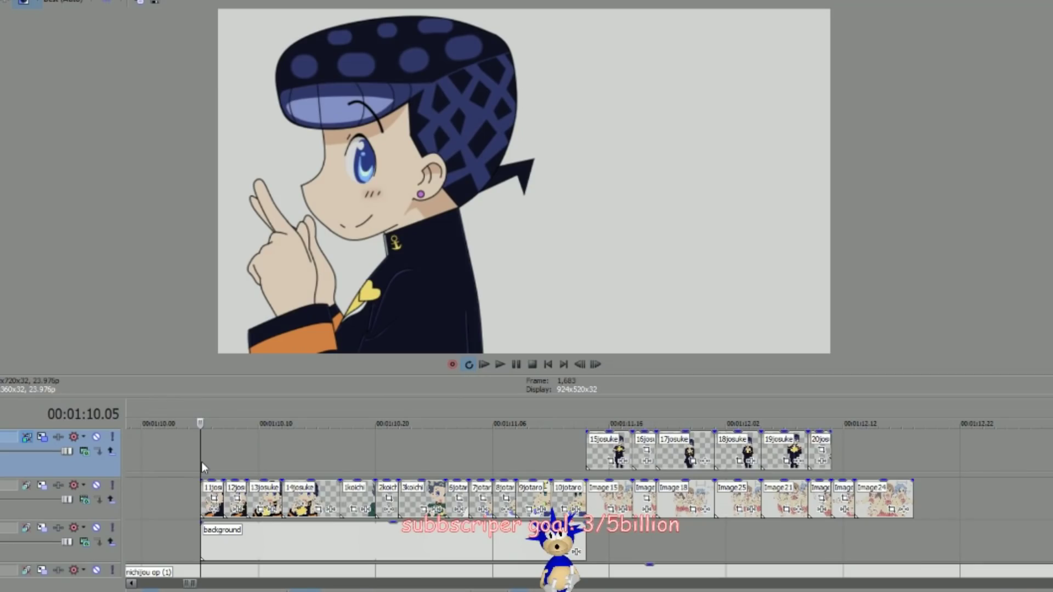
key(space)
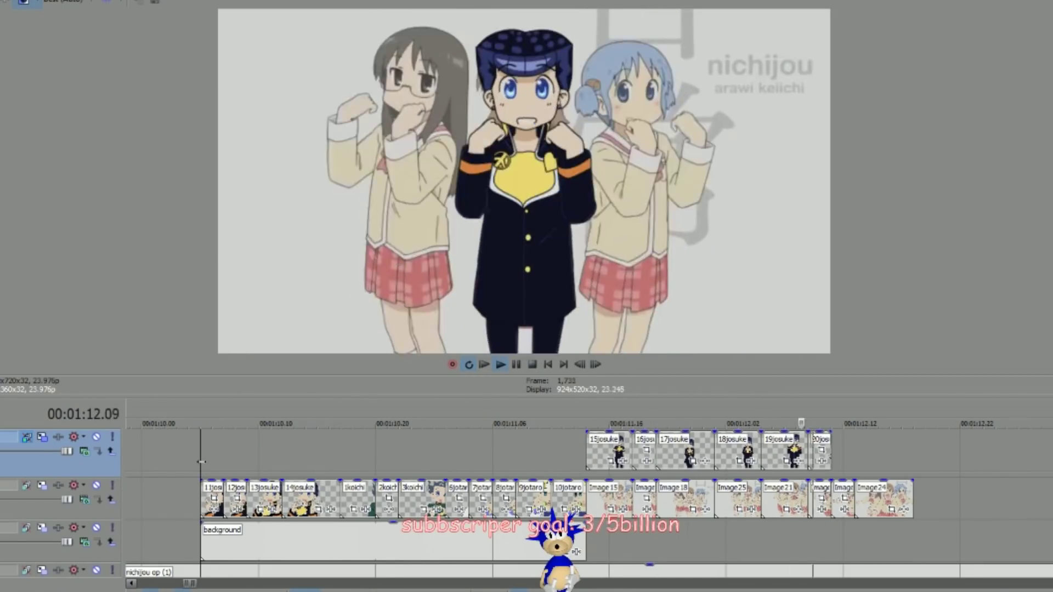
key(Return)
click(202, 464)
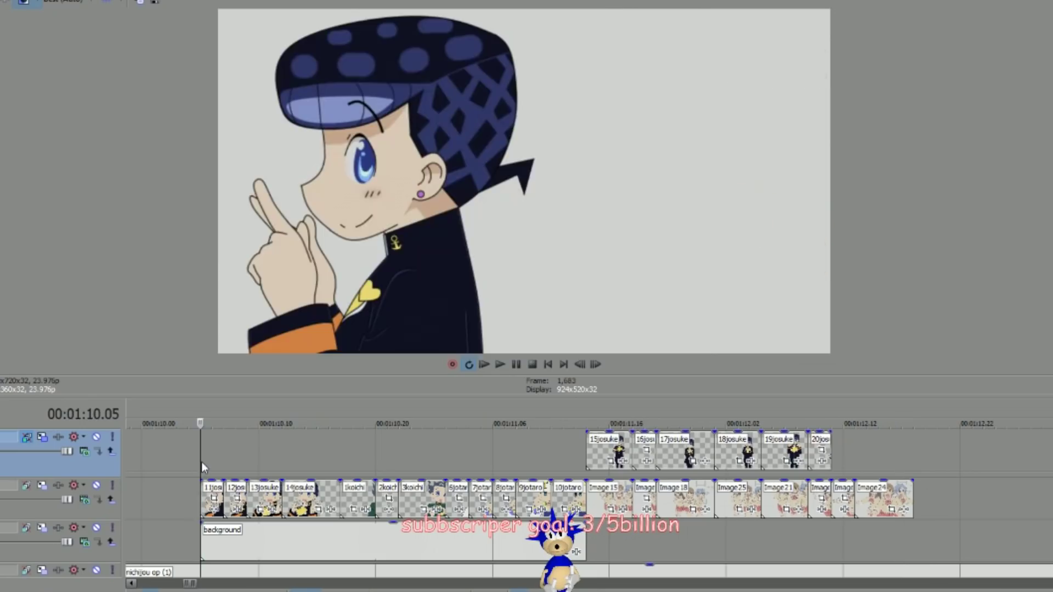
- Step through the individual Josuke, Koichi and Jotaro drawings over the background, up to 00:01:11.08
click(236, 464)
click(282, 466)
click(305, 462)
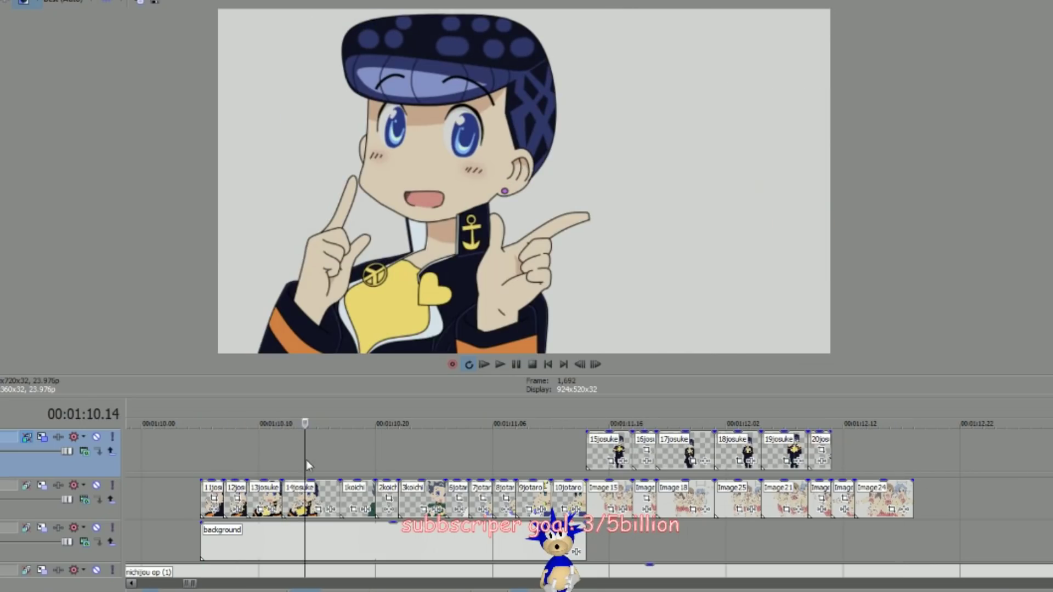
click(352, 463)
click(387, 465)
click(432, 466)
click(466, 468)
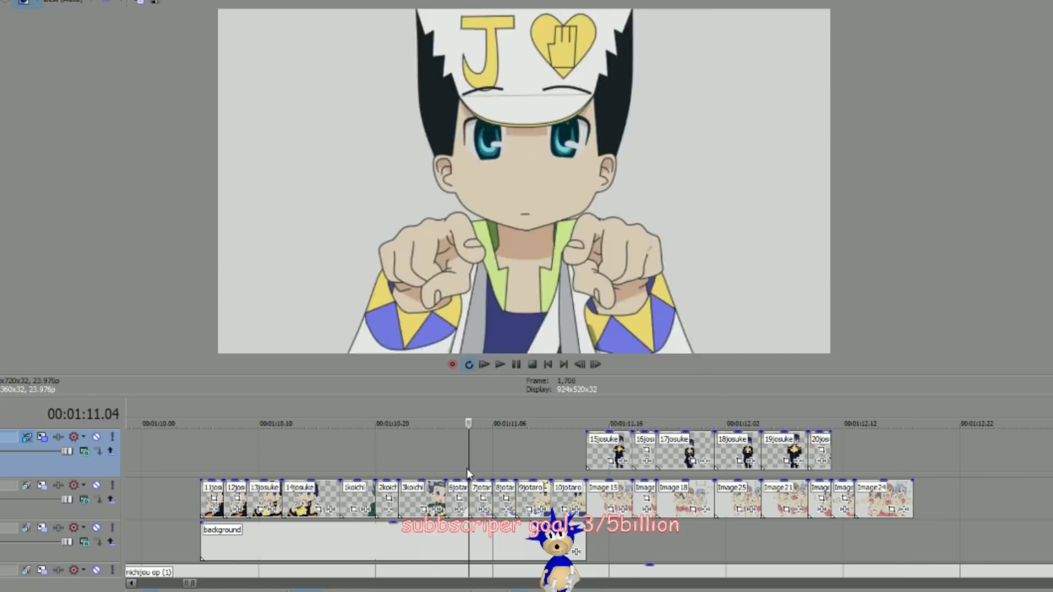
click(512, 469)
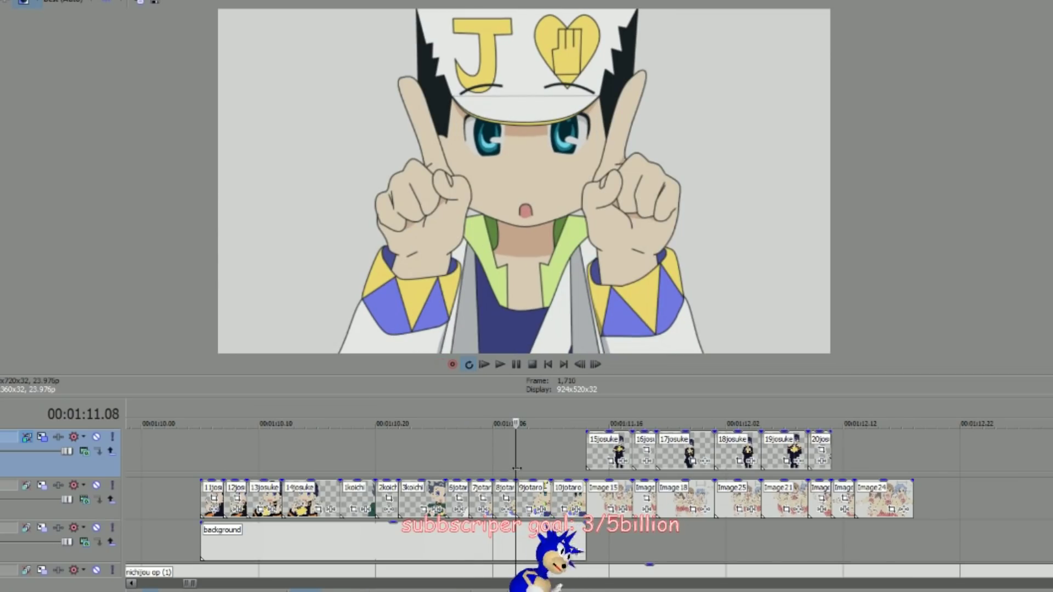
- Examine the Josuke cutouts composited over the Nichijou images at 00:01:11.14 and 00:01:12.09
click(591, 467)
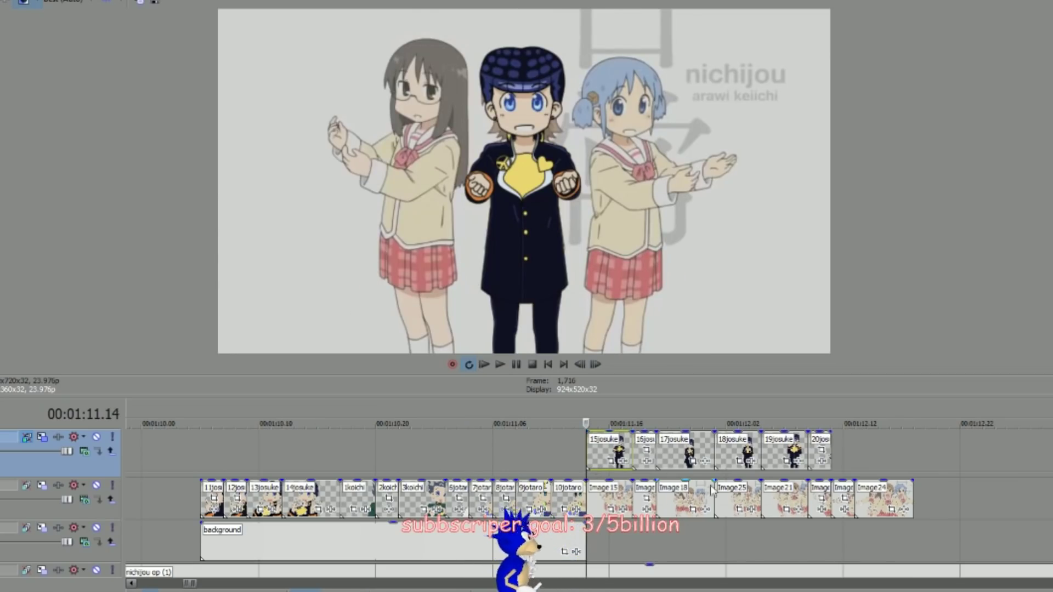
click(772, 524)
click(810, 522)
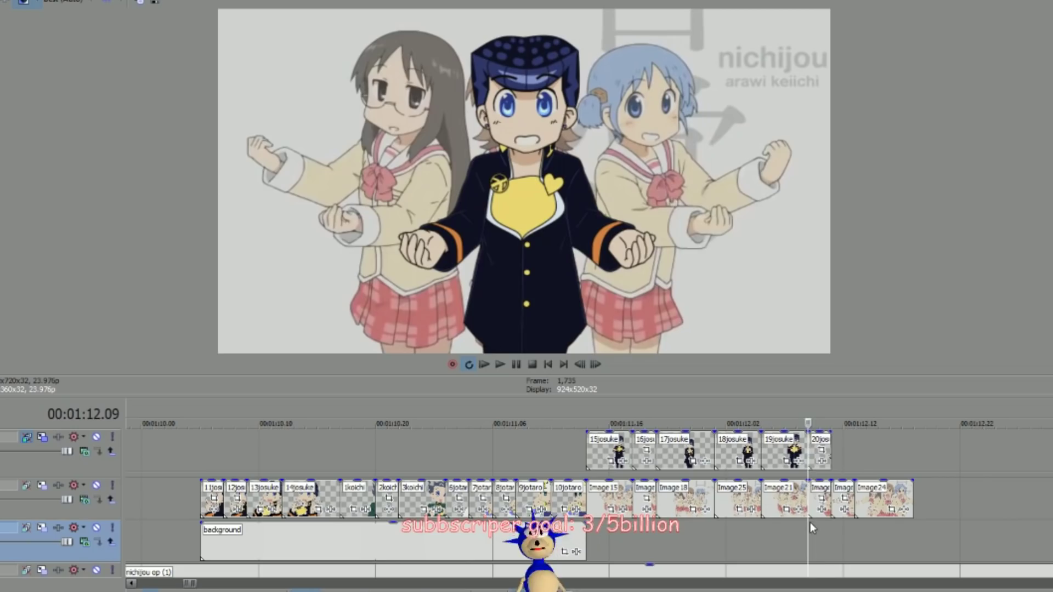
click(838, 505)
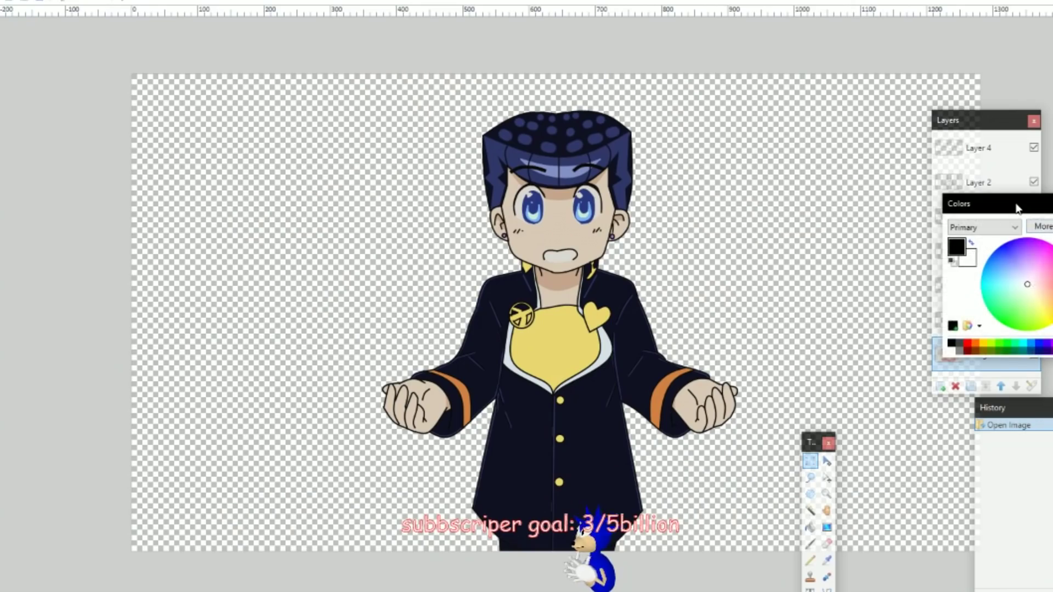
- In the layered Josuke drawing, show the Background layer and hide Layer 7, the lower Layer 4, Layer 5 and Layer 6
click(1034, 355)
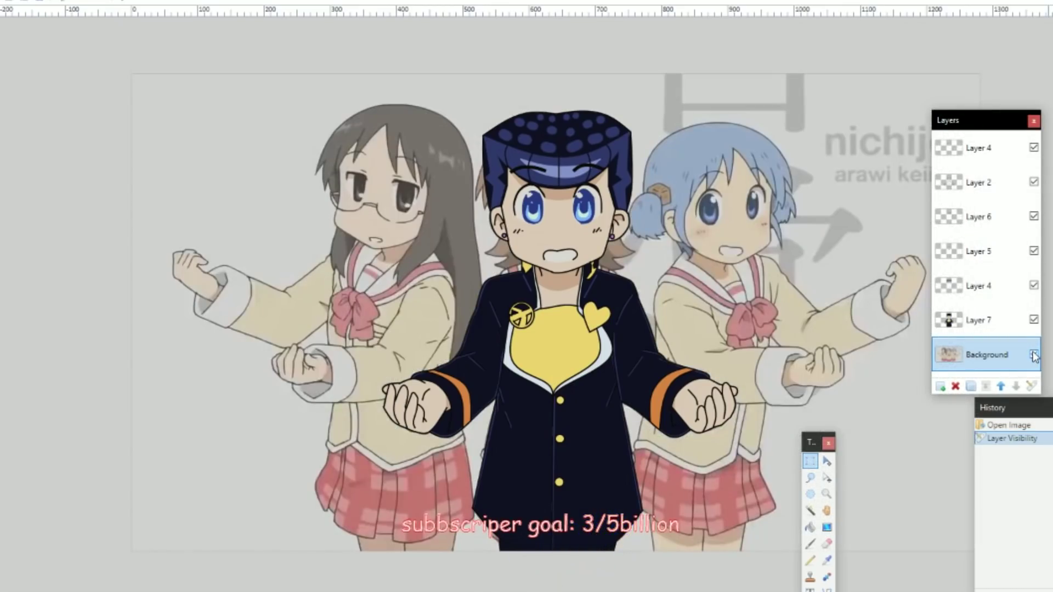
click(1034, 320)
click(1034, 286)
click(1034, 251)
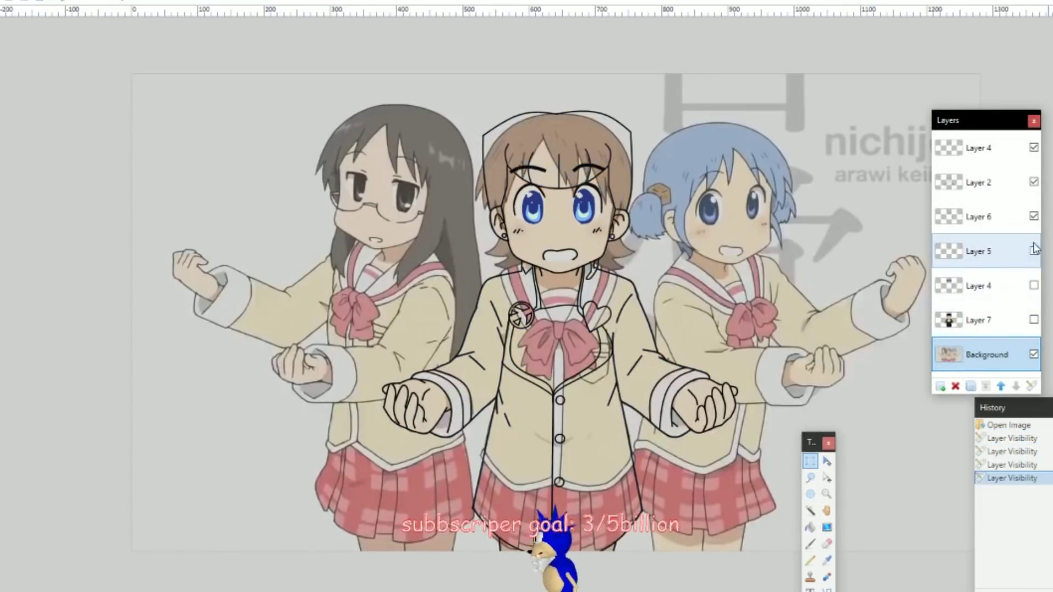
click(1034, 216)
click(1034, 182)
click(1034, 181)
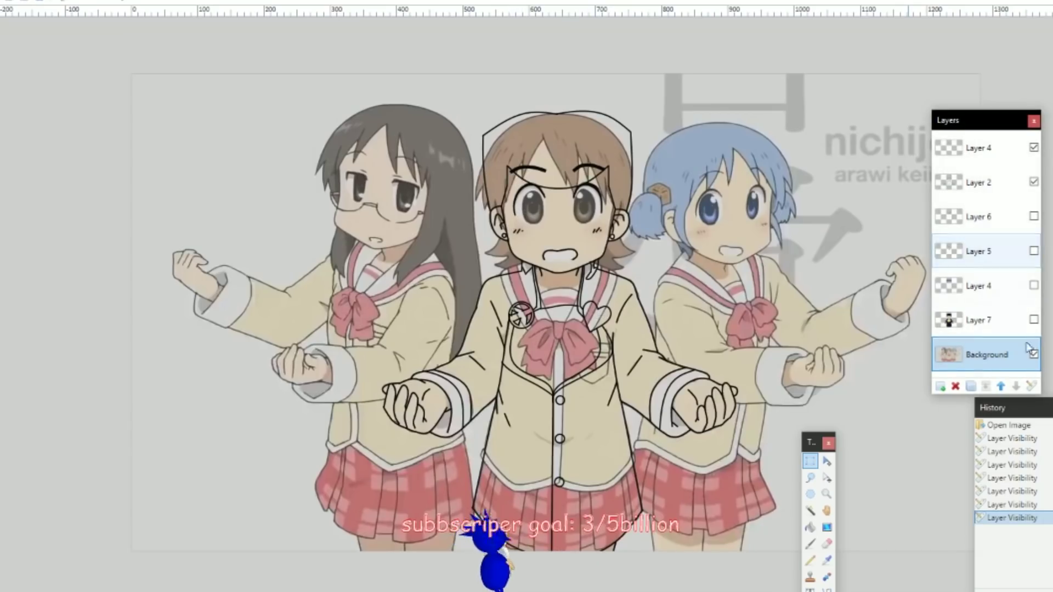
- Turn Layer 6, Layer 5, the lower Layer 4 and Layer 7 back on one by one to rebuild the colouring
click(1034, 216)
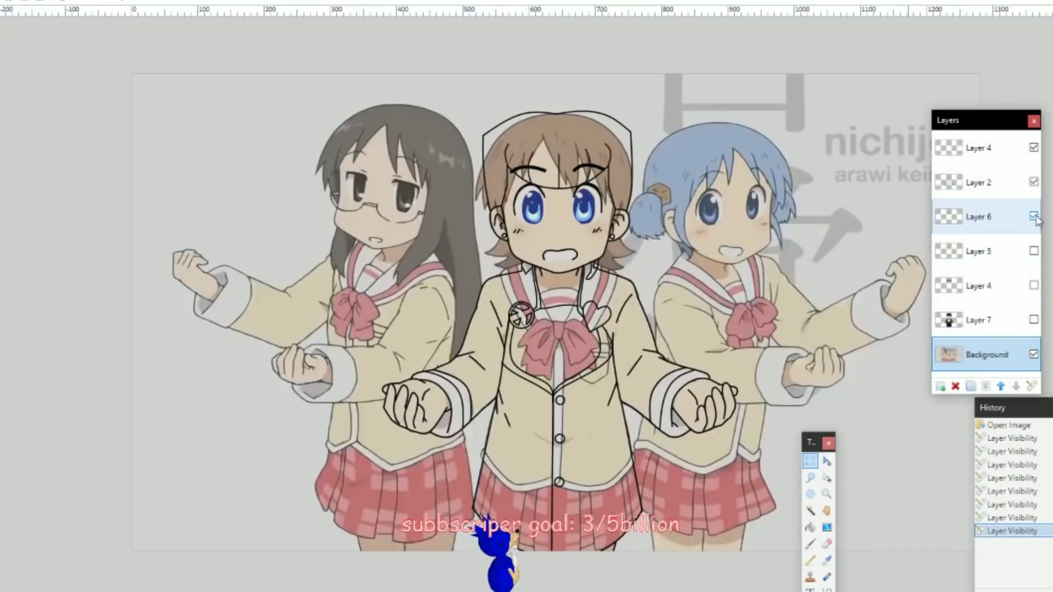
click(1034, 251)
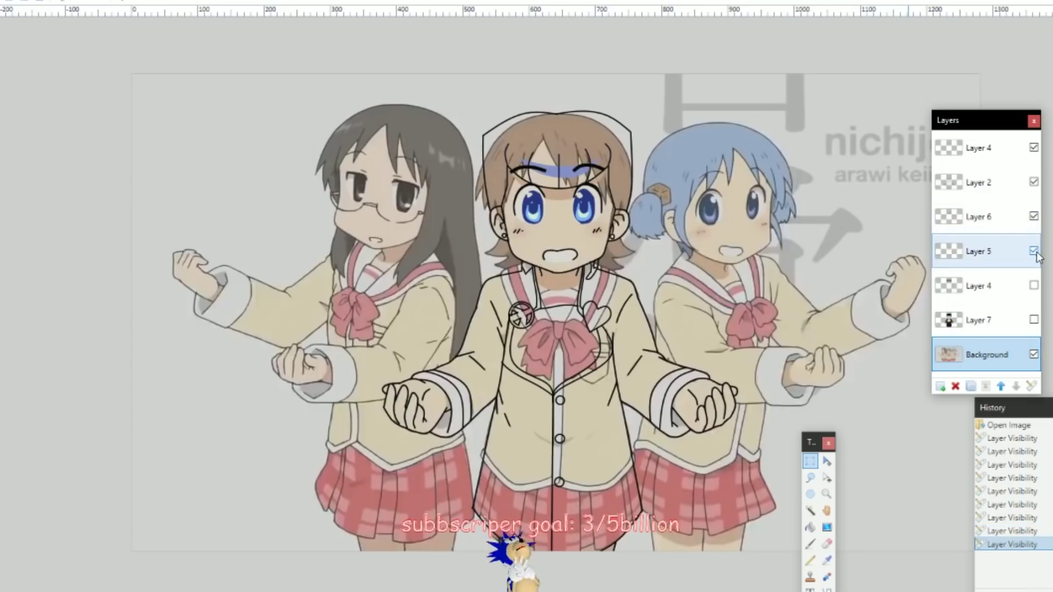
click(1035, 286)
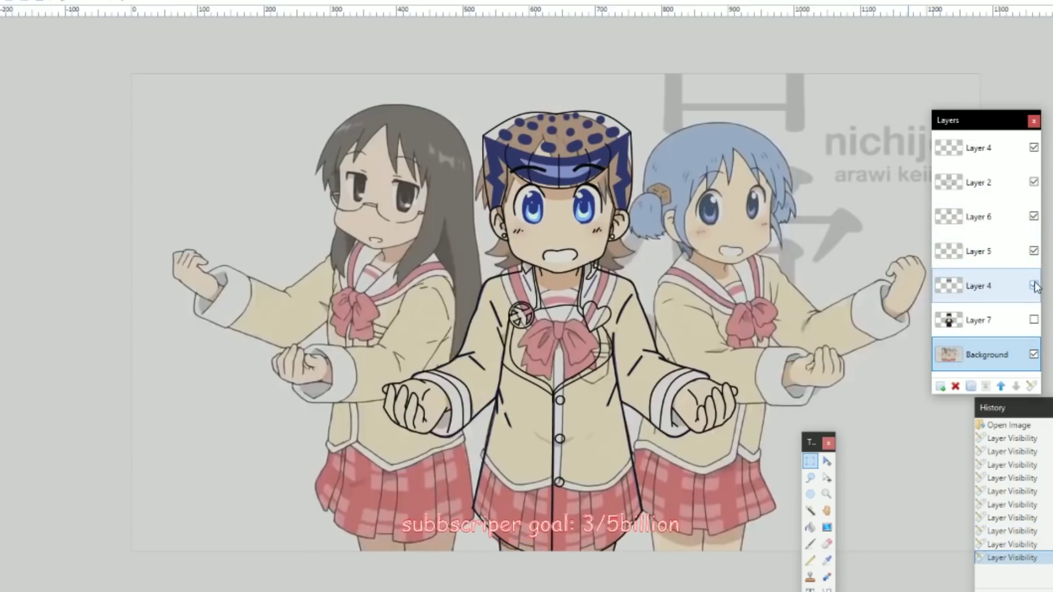
click(1034, 320)
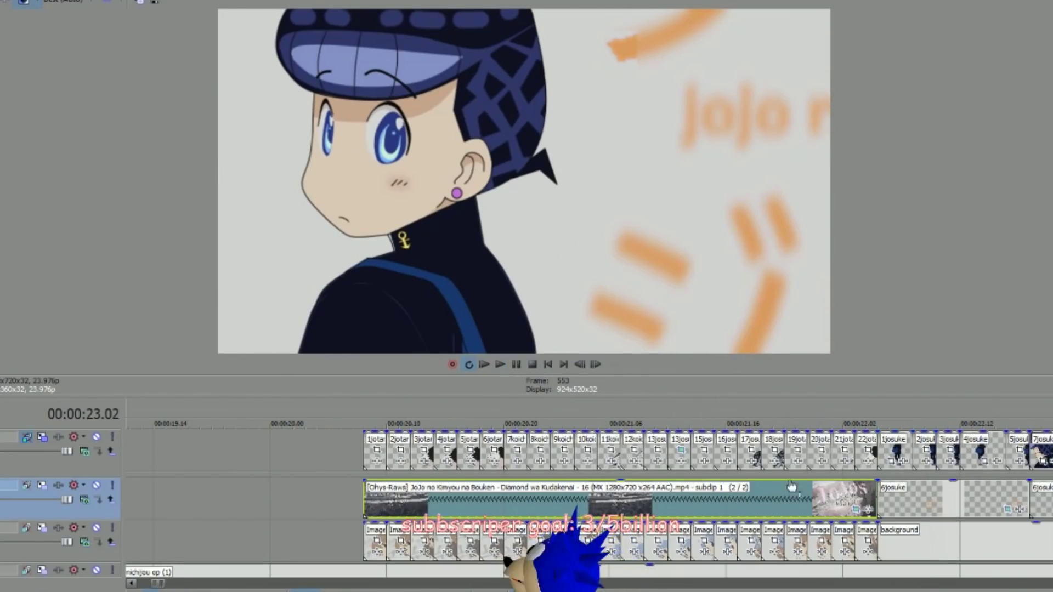
- In the Vegas project, inspect the redrawn characters over the JoJo street footage at 00:00:21.20, 00:00:21.06 and neighbouring frames
click(770, 486)
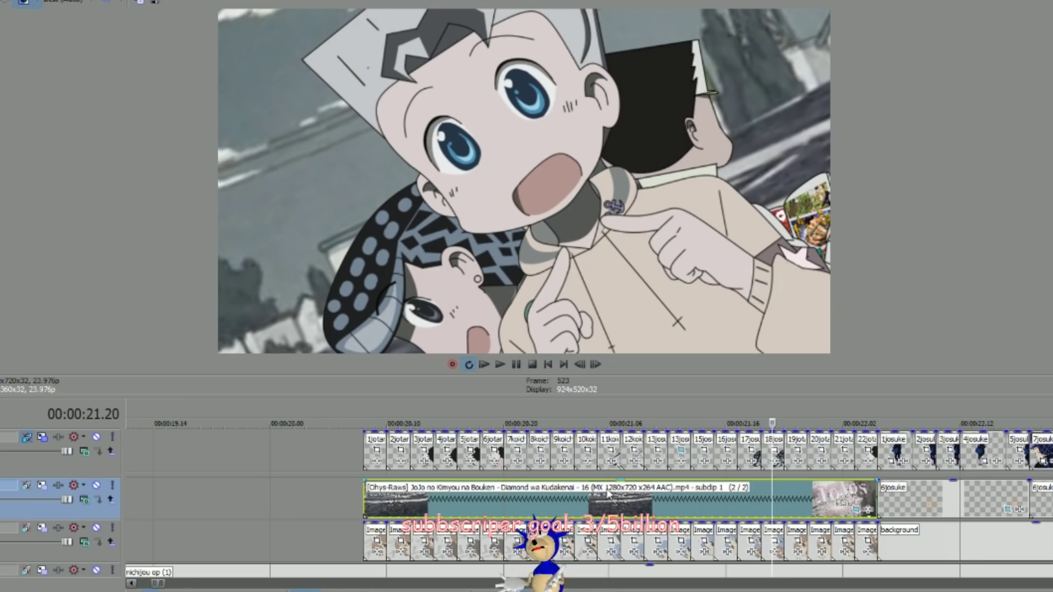
click(607, 495)
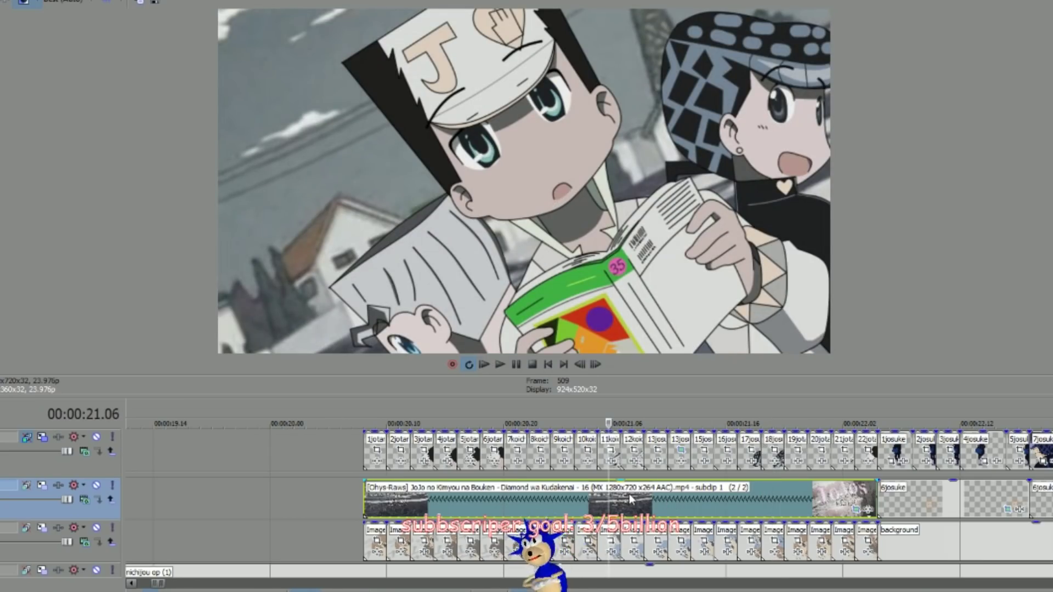
click(630, 495)
click(544, 494)
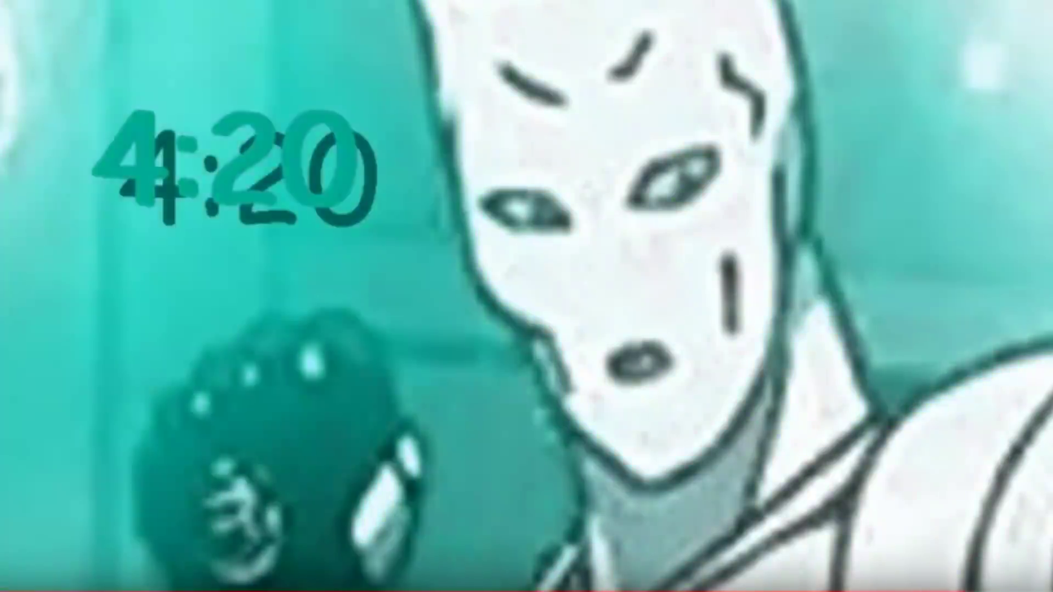
key(space)
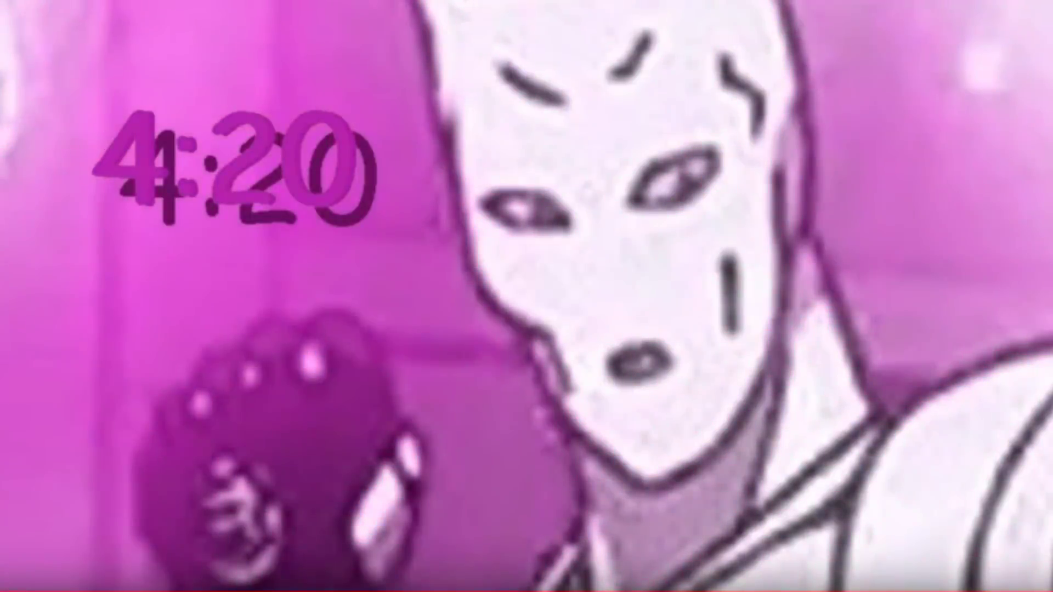